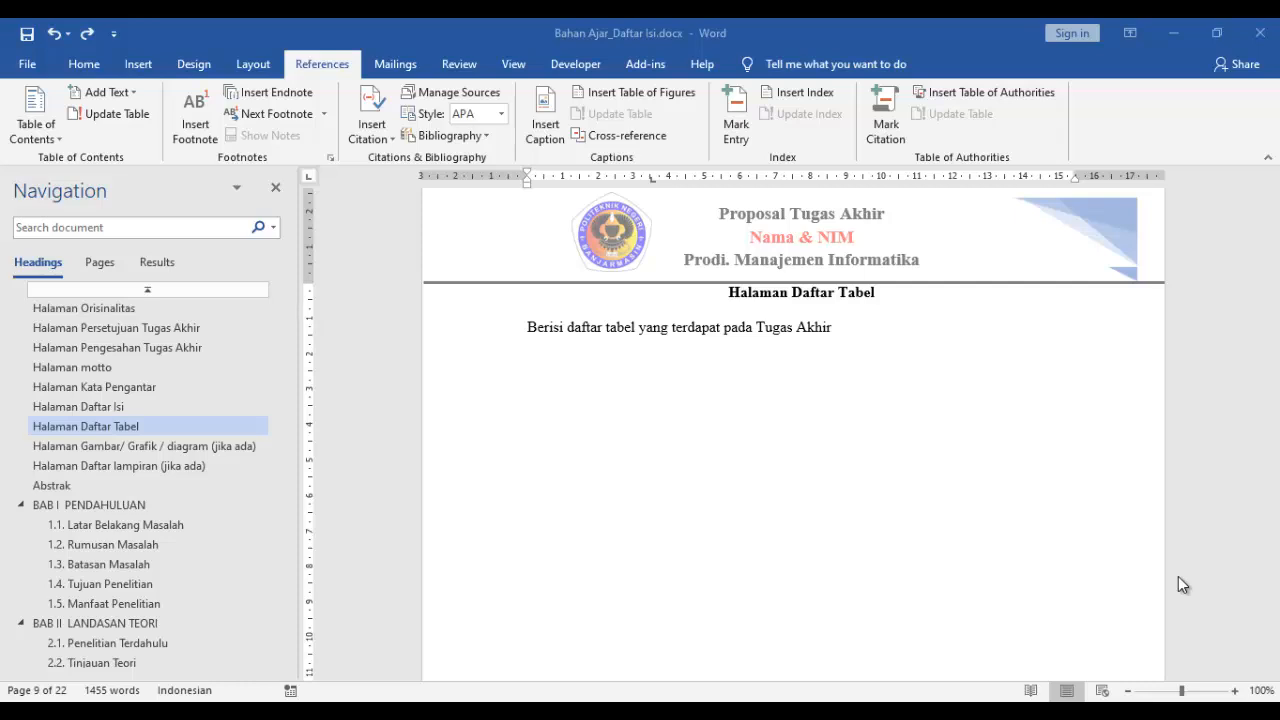
Look over the Halaman Daftar Tabel page, the start of BAB I and BAB II, and the figure and table in BAB III
{"action": "scroll", "coordinate": [986, 537], "scroll_direction": "down", "scroll_amount": 10}
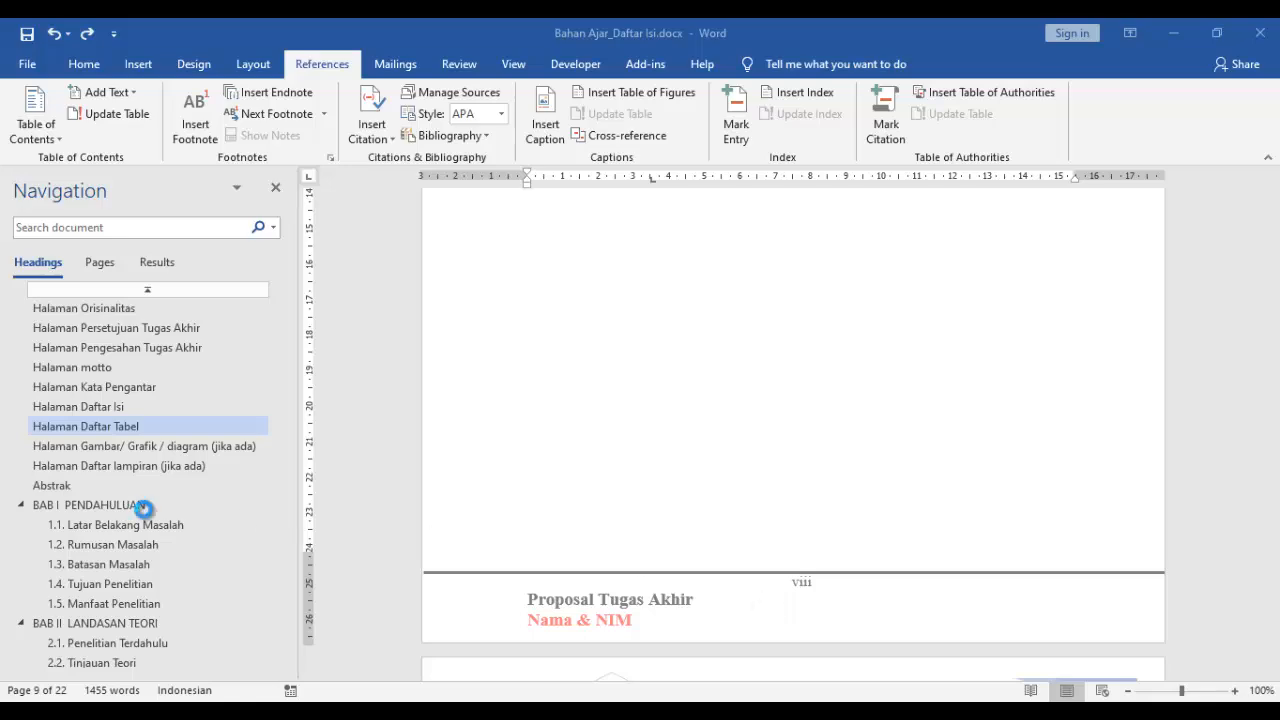
{"action": "left_click", "coordinate": [82, 505]}
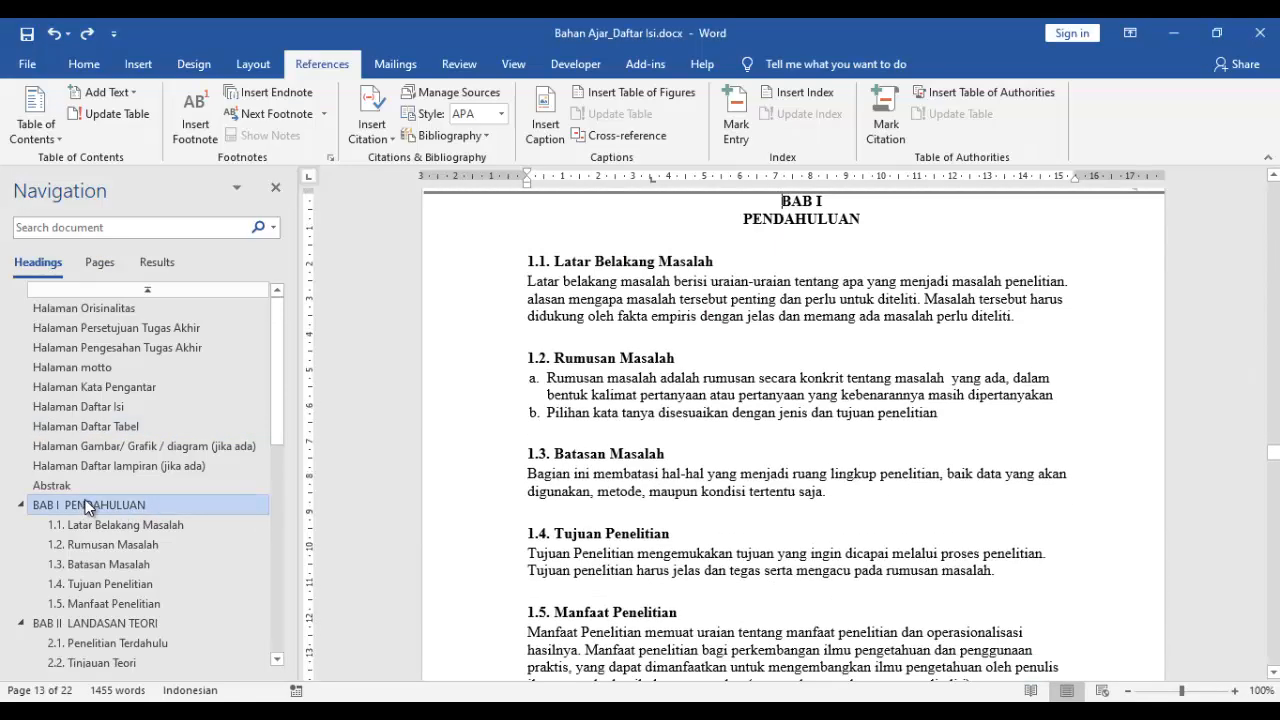
{"action": "scroll", "coordinate": [1025, 465], "scroll_direction": "down", "scroll_amount": 10}
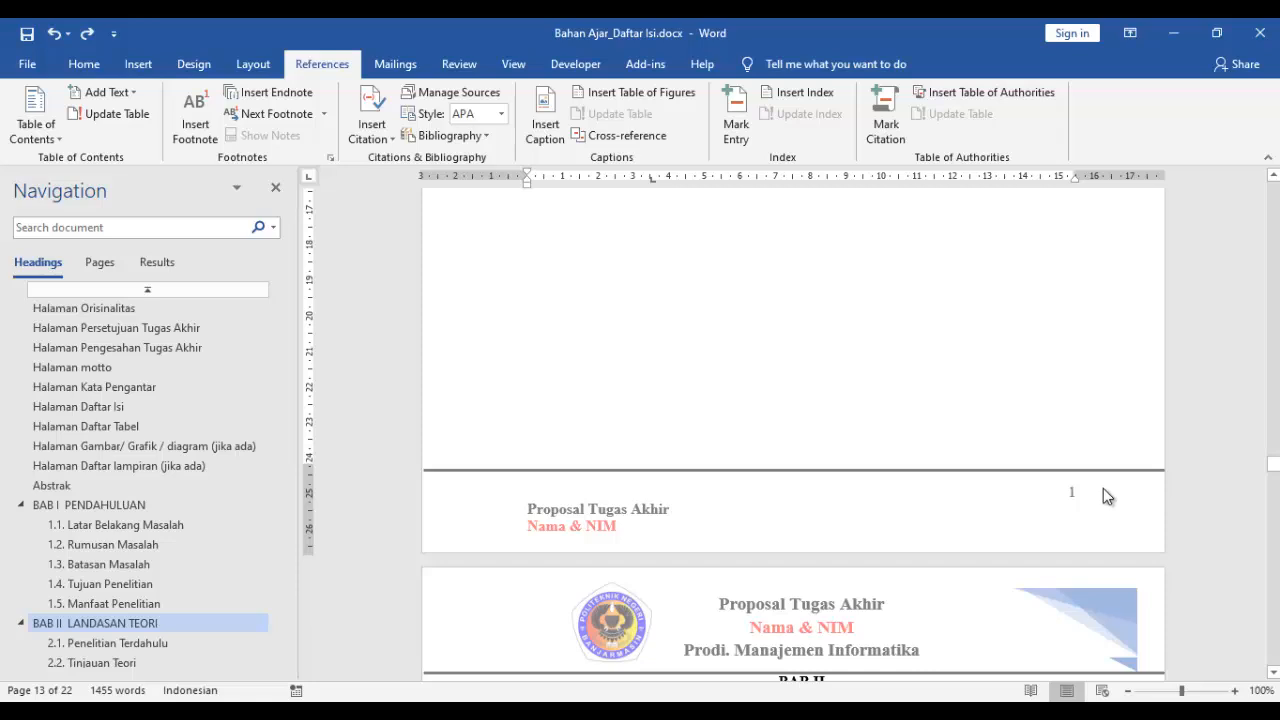
{"action": "scroll", "coordinate": [1103, 488], "scroll_direction": "down", "scroll_amount": 3}
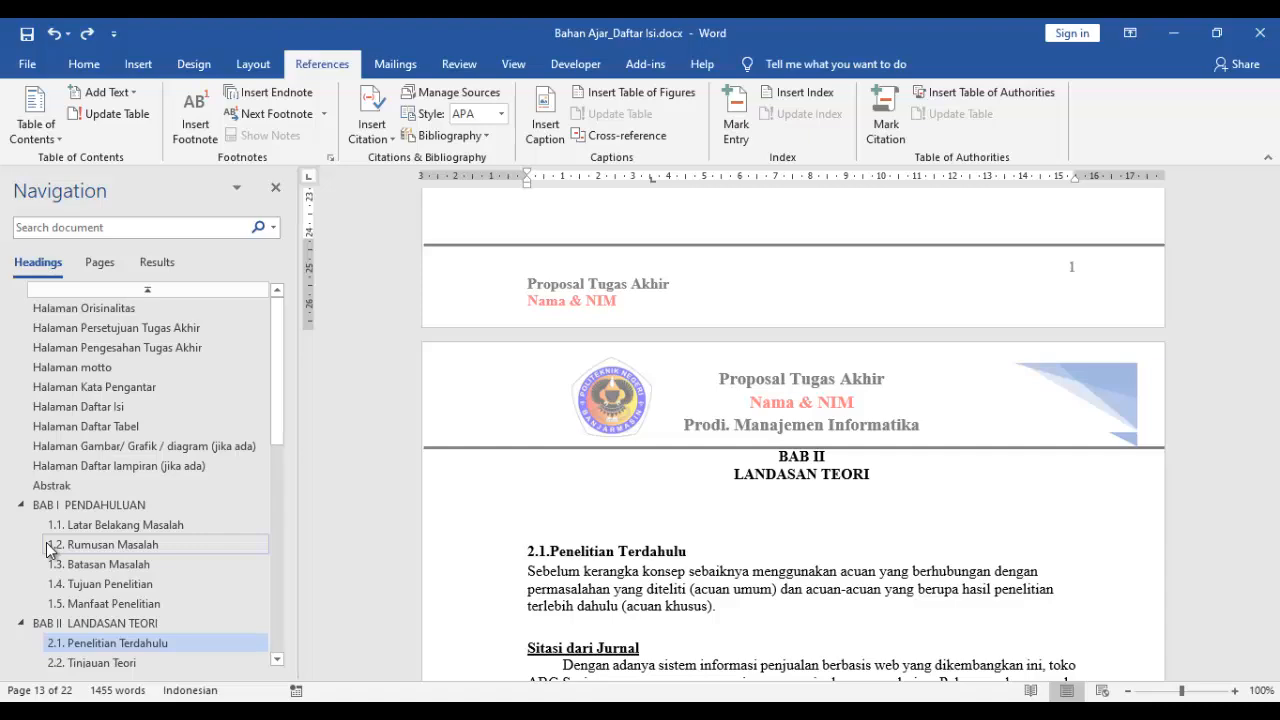
{"action": "scroll", "coordinate": [55, 570], "scroll_direction": "down", "scroll_amount": 5}
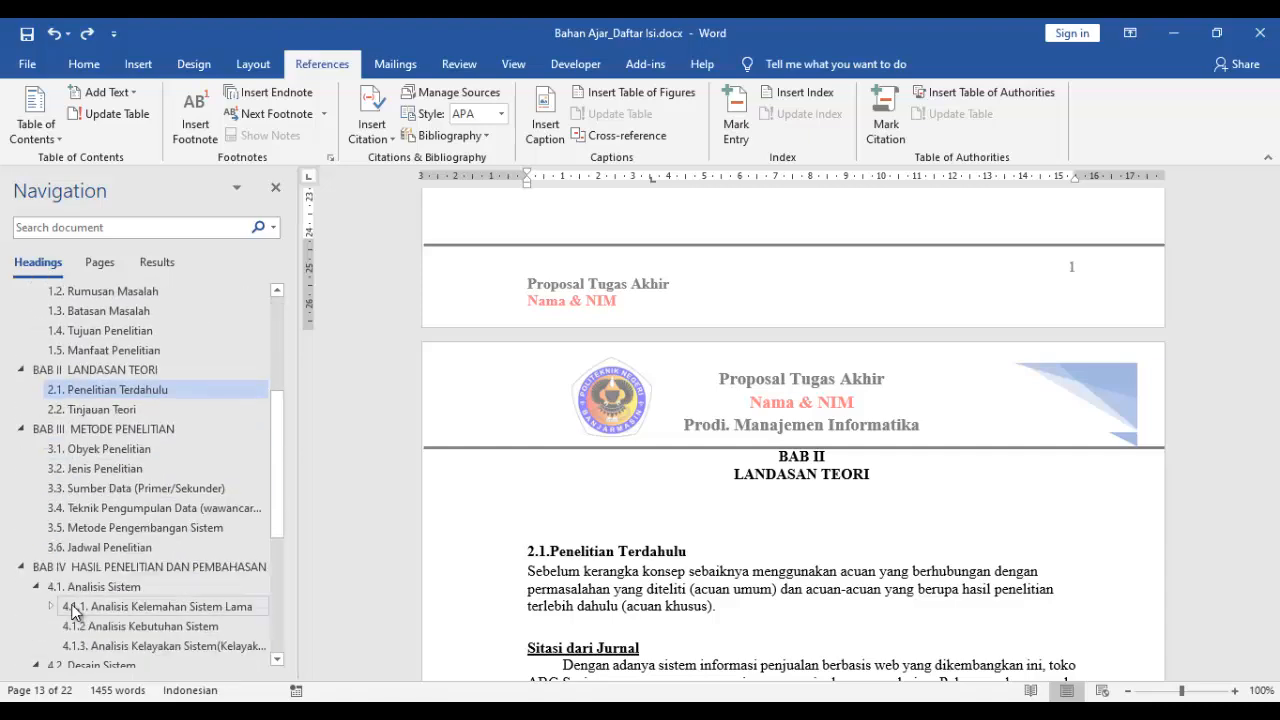
{"action": "left_click", "coordinate": [103, 548]}
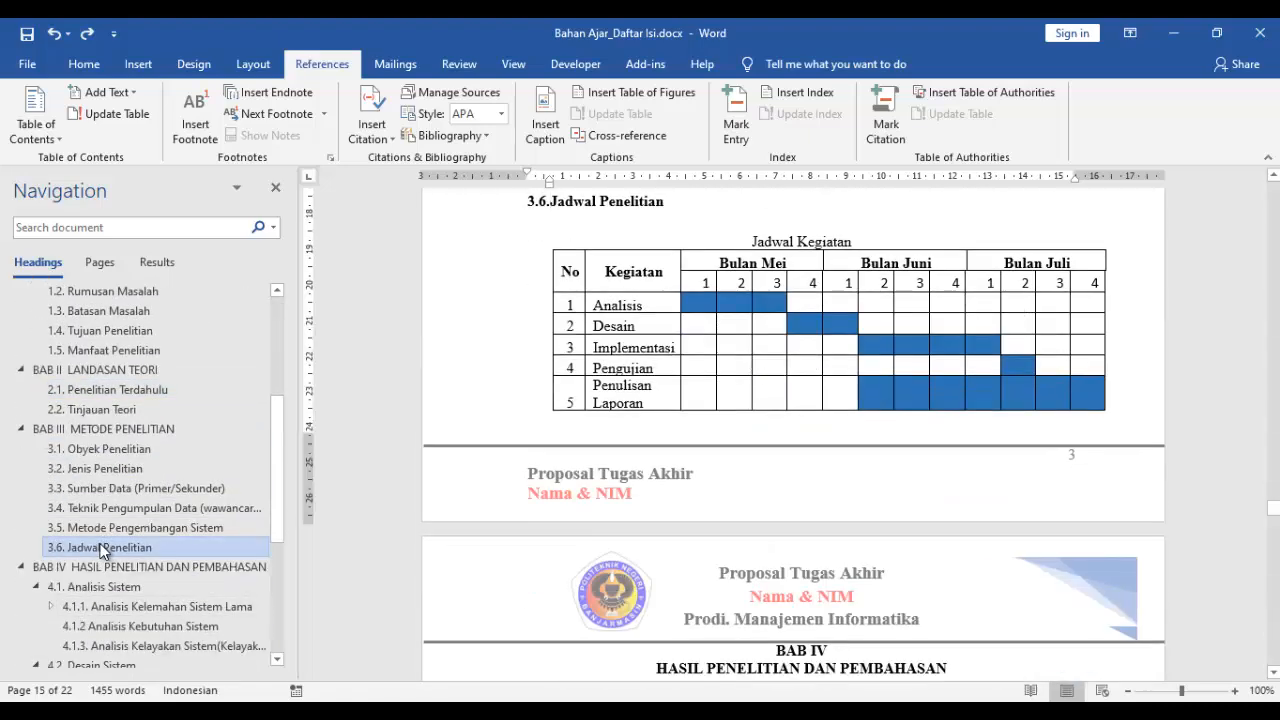
{"action": "scroll", "coordinate": [1012, 448], "scroll_direction": "up", "scroll_amount": 4}
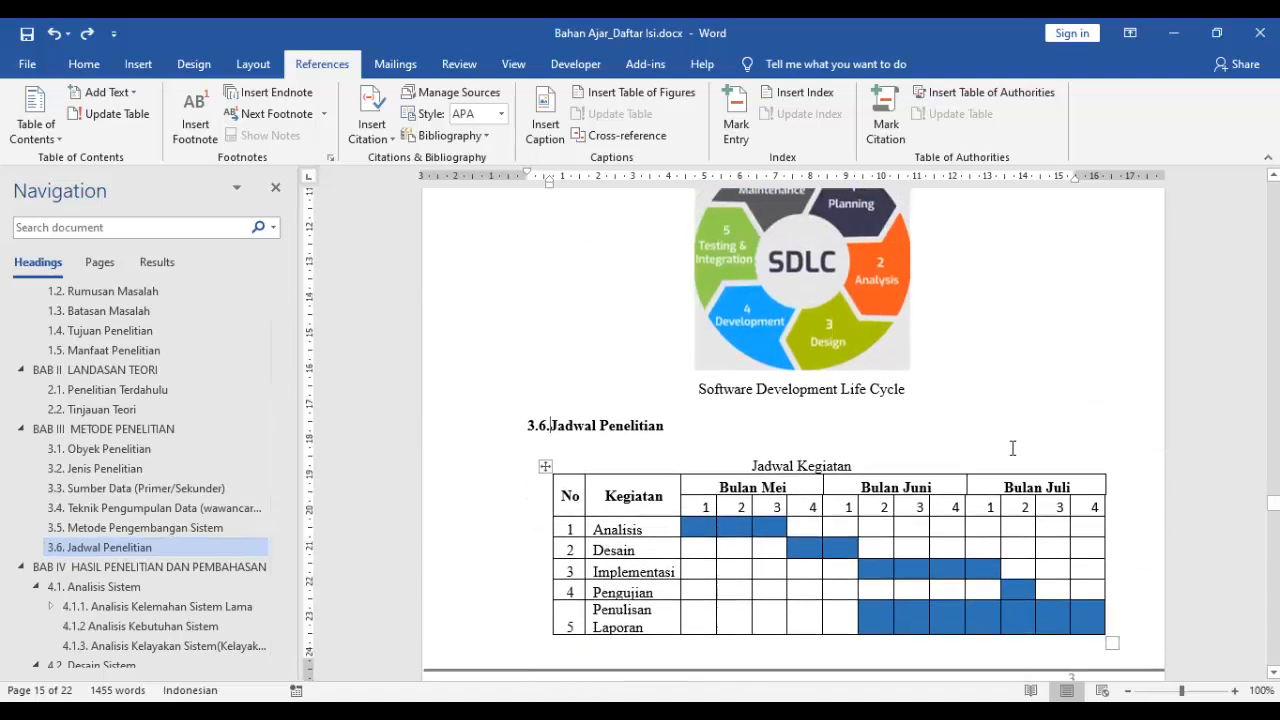
{"action": "scroll", "coordinate": [1012, 448], "scroll_direction": "up", "scroll_amount": 8}
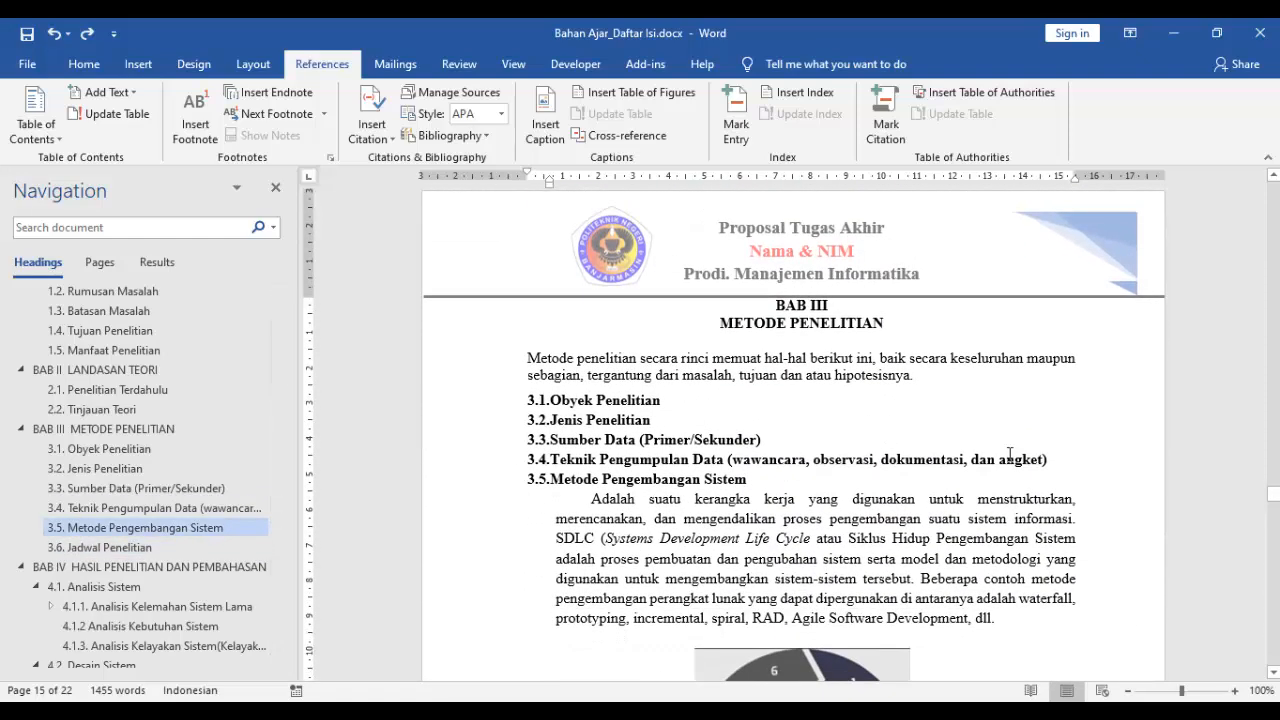
{"action": "scroll", "coordinate": [1008, 455], "scroll_direction": "down", "scroll_amount": 8}
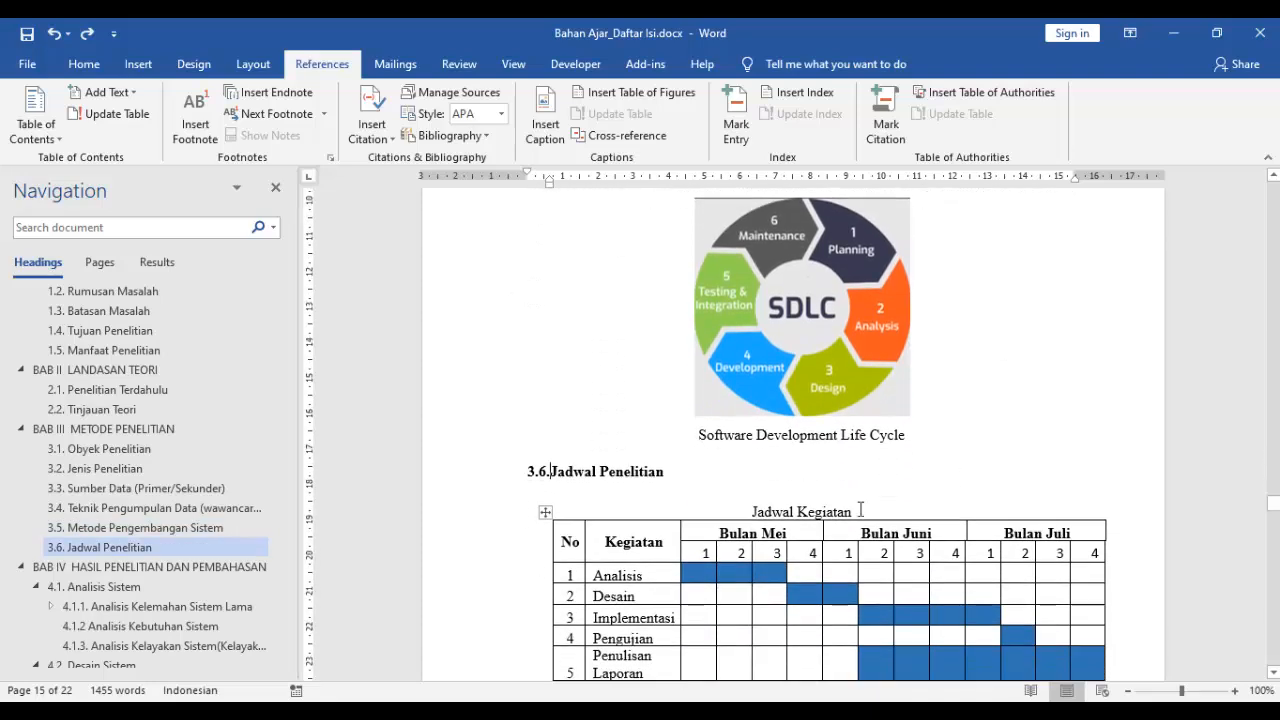
Insert a numbered caption in front of the Jadwal Kegiatan table title, using a new caption label "Tabel 3."
{"action": "left_click", "coordinate": [752, 511]}
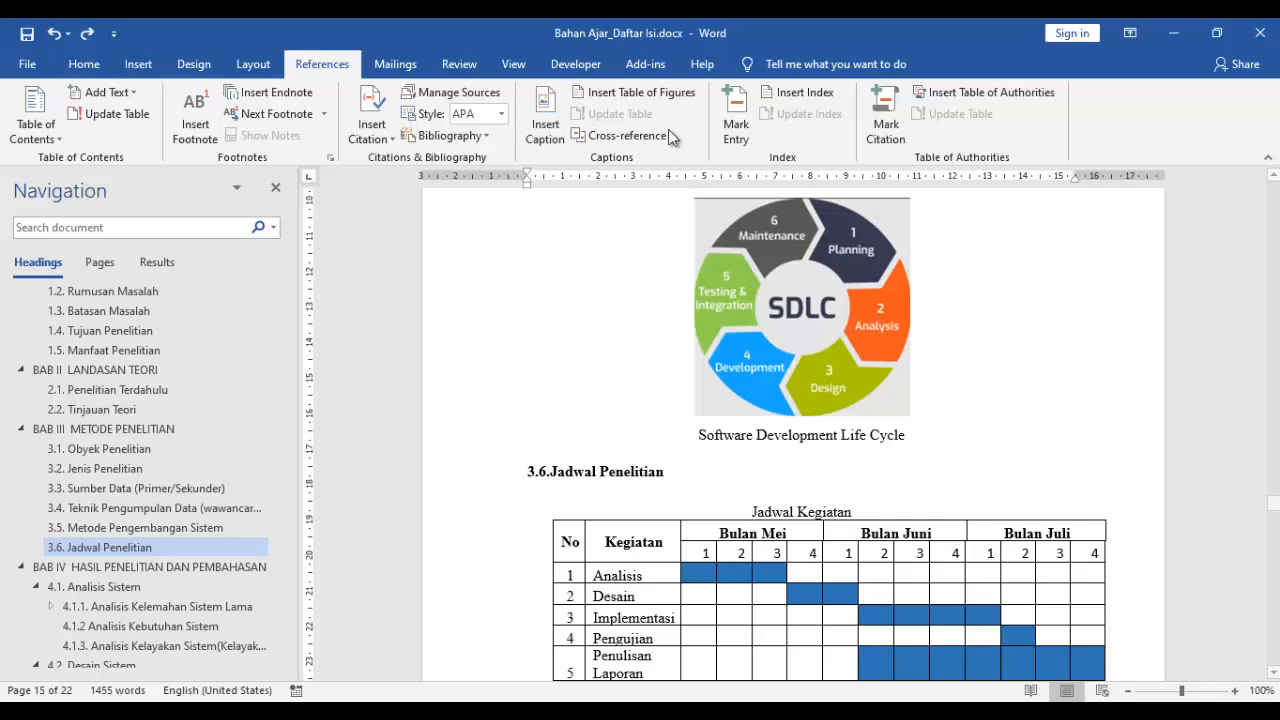
{"action": "left_click", "coordinate": [545, 140]}
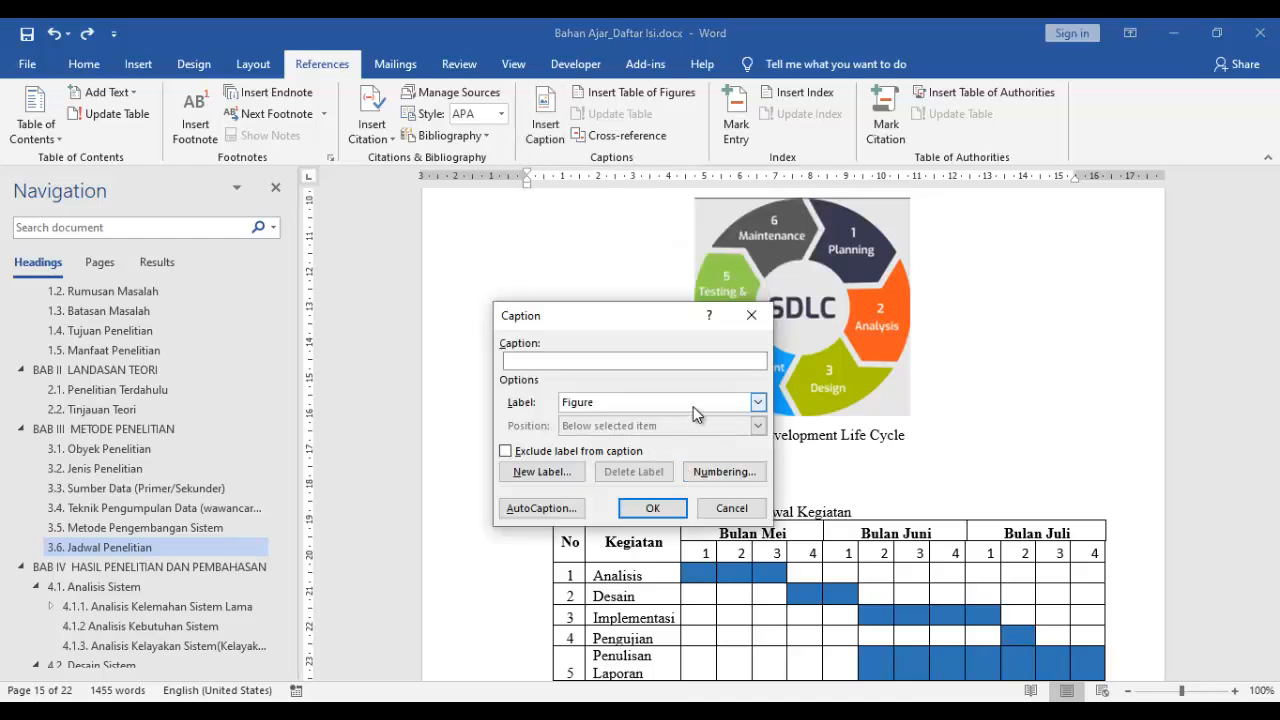
{"action": "left_click", "coordinate": [693, 402]}
{"action": "left_click", "coordinate": [693, 402]}
{"action": "left_click_drag", "start_coordinate": [663, 315], "coordinate": [633, 266]}
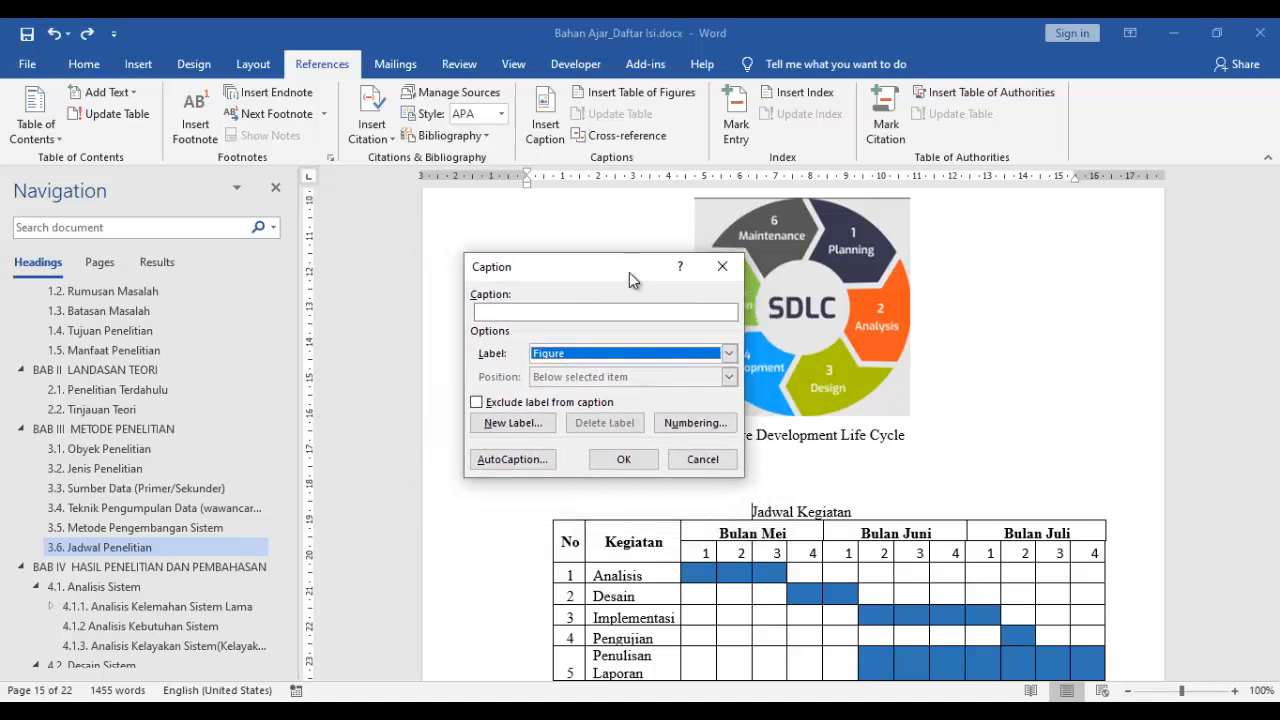
{"action": "left_click", "coordinate": [606, 356]}
{"action": "left_click", "coordinate": [607, 355]}
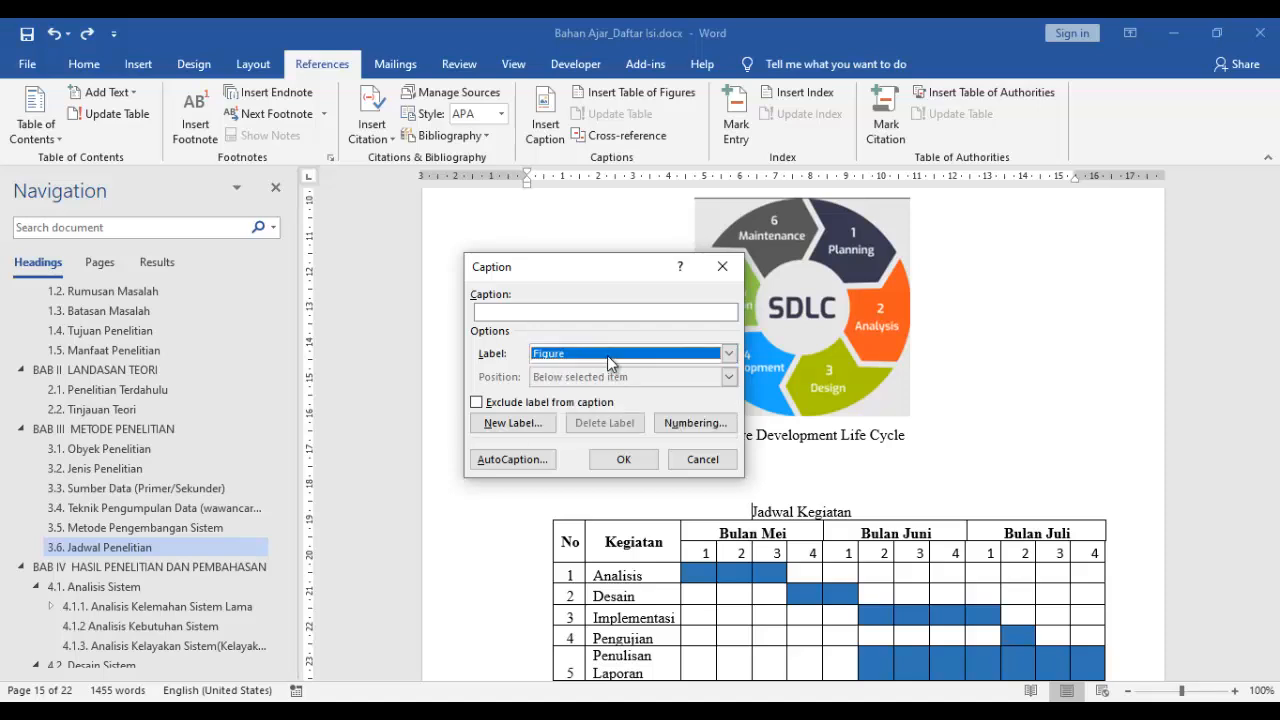
{"action": "left_click", "coordinate": [539, 426]}
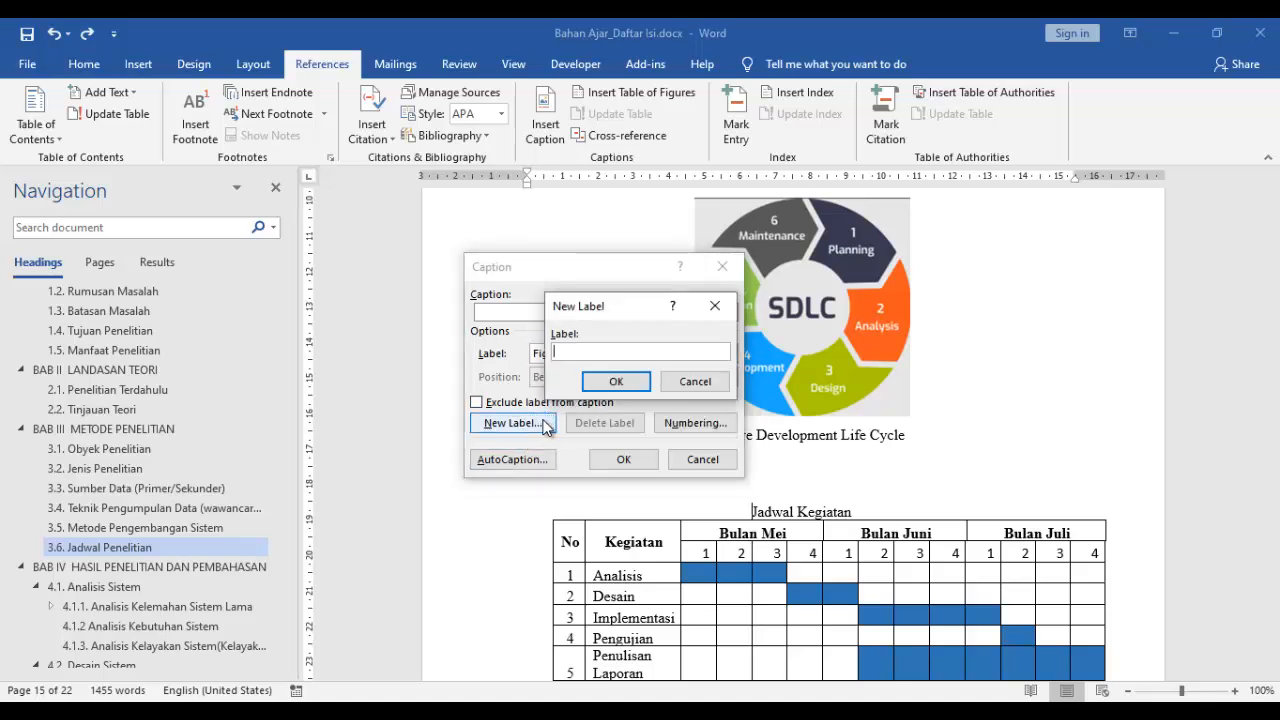
{"action": "type", "text": "Tabel"}
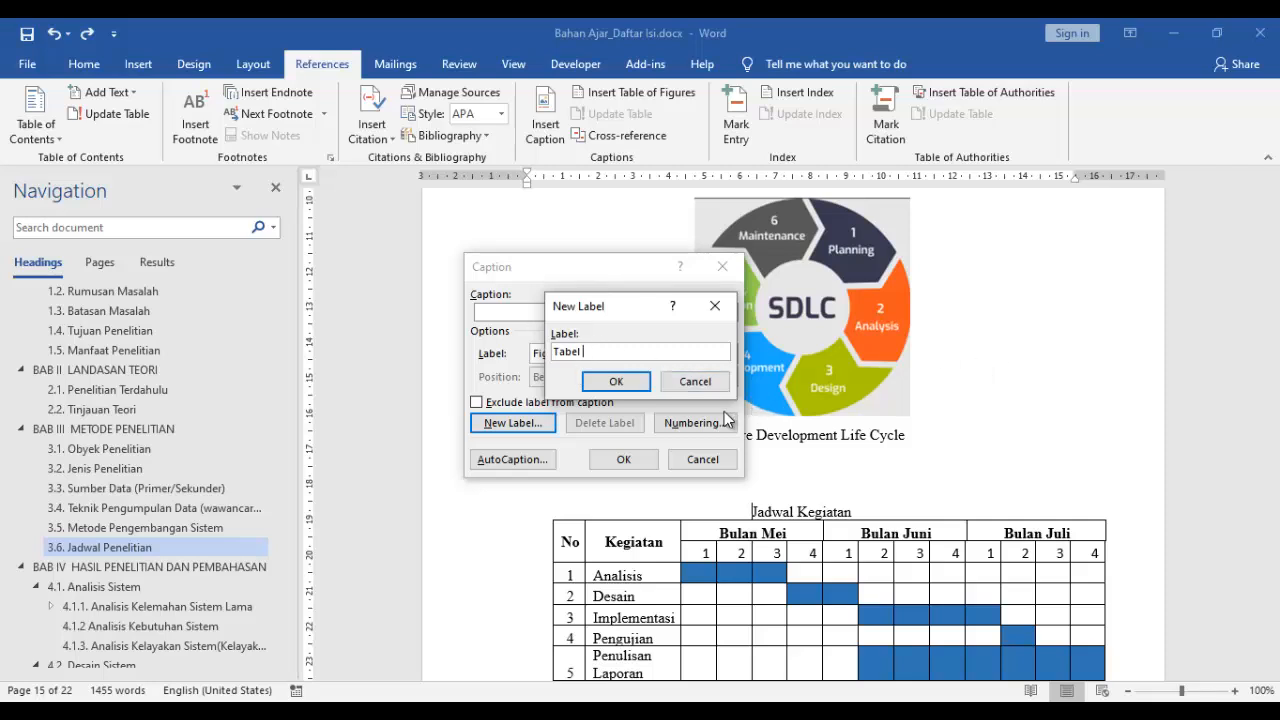
{"action": "type", "text": "3."}
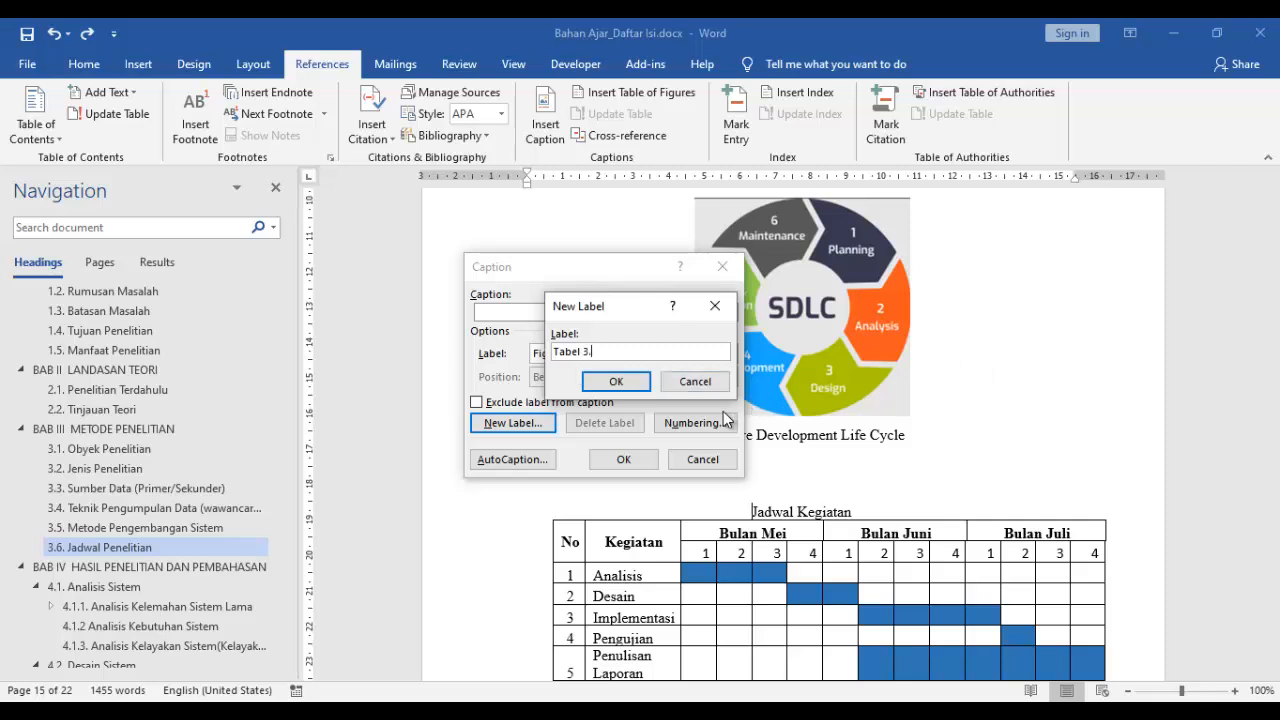
{"action": "left_click", "coordinate": [640, 388]}
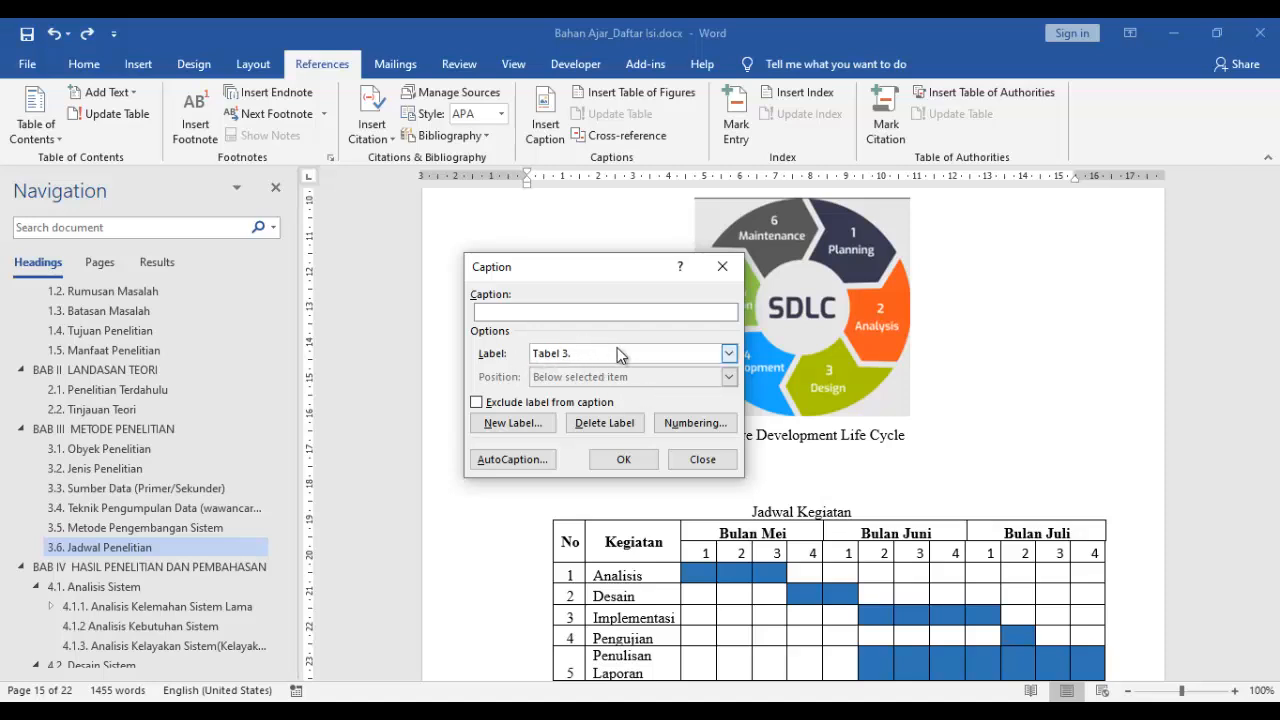
{"action": "left_click", "coordinate": [648, 458]}
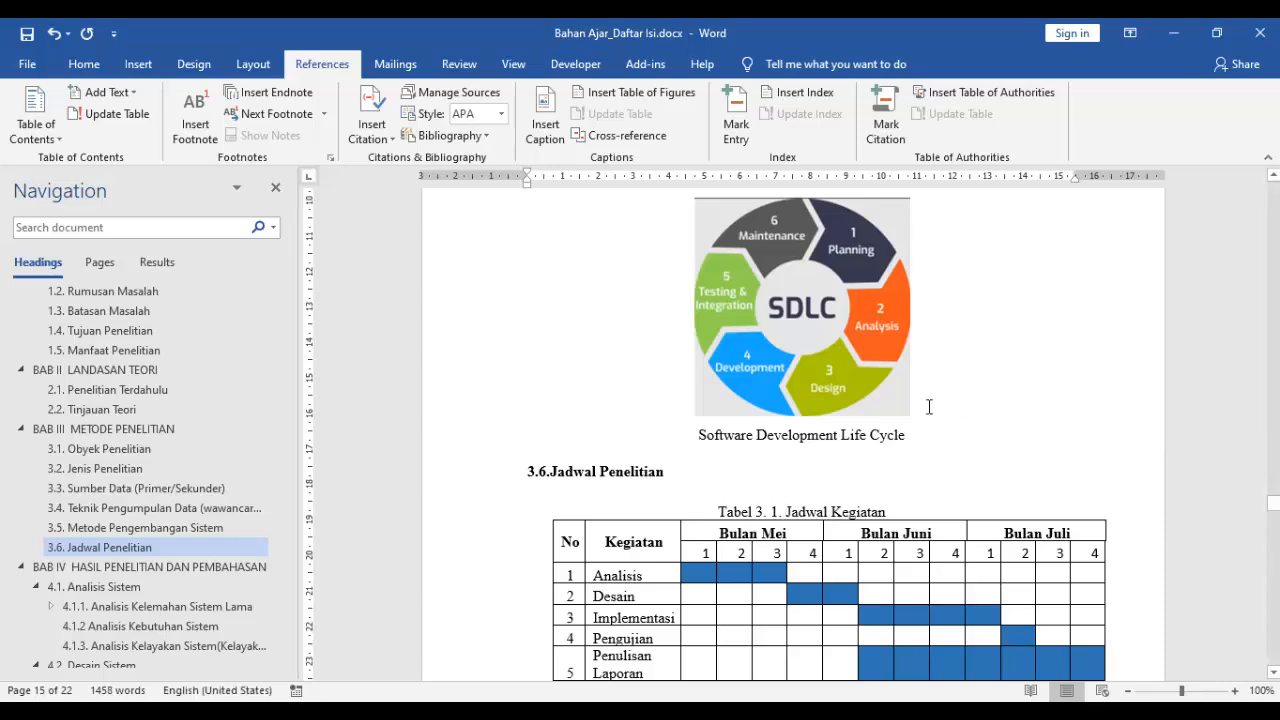
Review the numbered Jadwal Kegiatan caption and compare it with the BAB III chapter heading above it
{"action": "scroll", "coordinate": [895, 430], "scroll_direction": "up", "scroll_amount": 3}
{"action": "scroll", "coordinate": [899, 428], "scroll_direction": "down", "scroll_amount": 2}
{"action": "scroll", "coordinate": [900, 428], "scroll_direction": "down", "scroll_amount": 2}
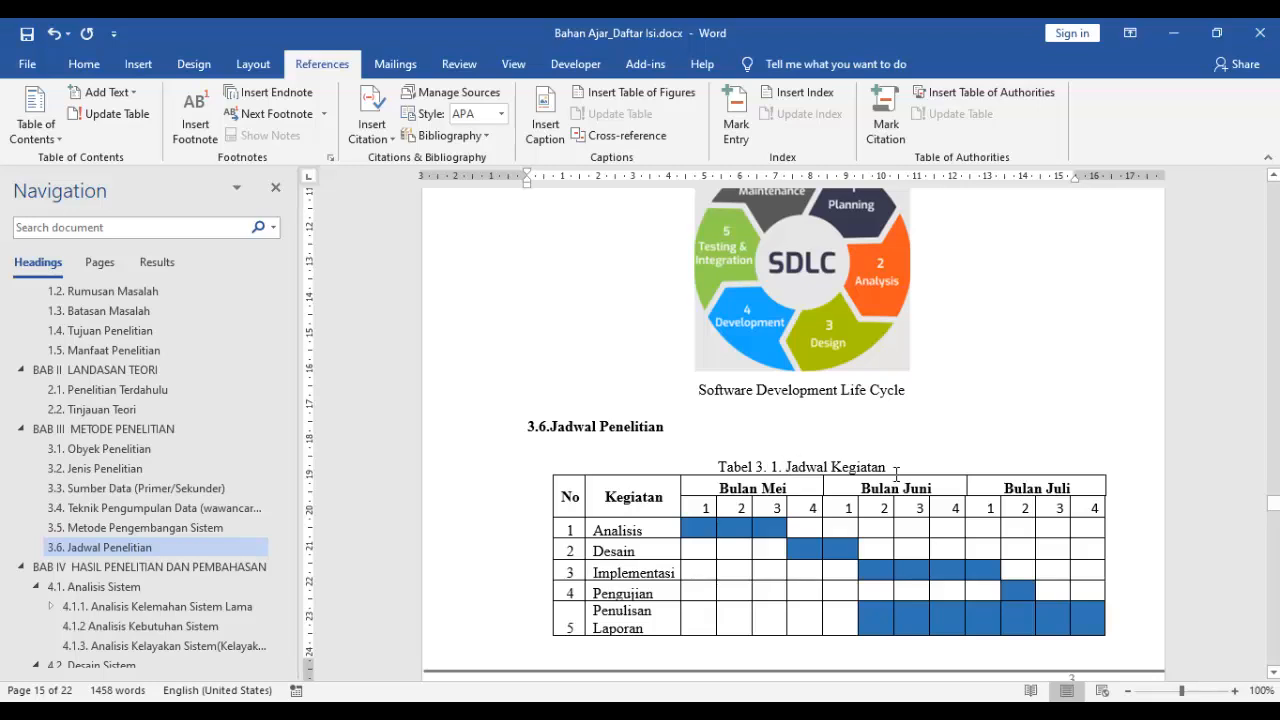
{"action": "scroll", "coordinate": [817, 591], "scroll_direction": "down", "scroll_amount": 3}
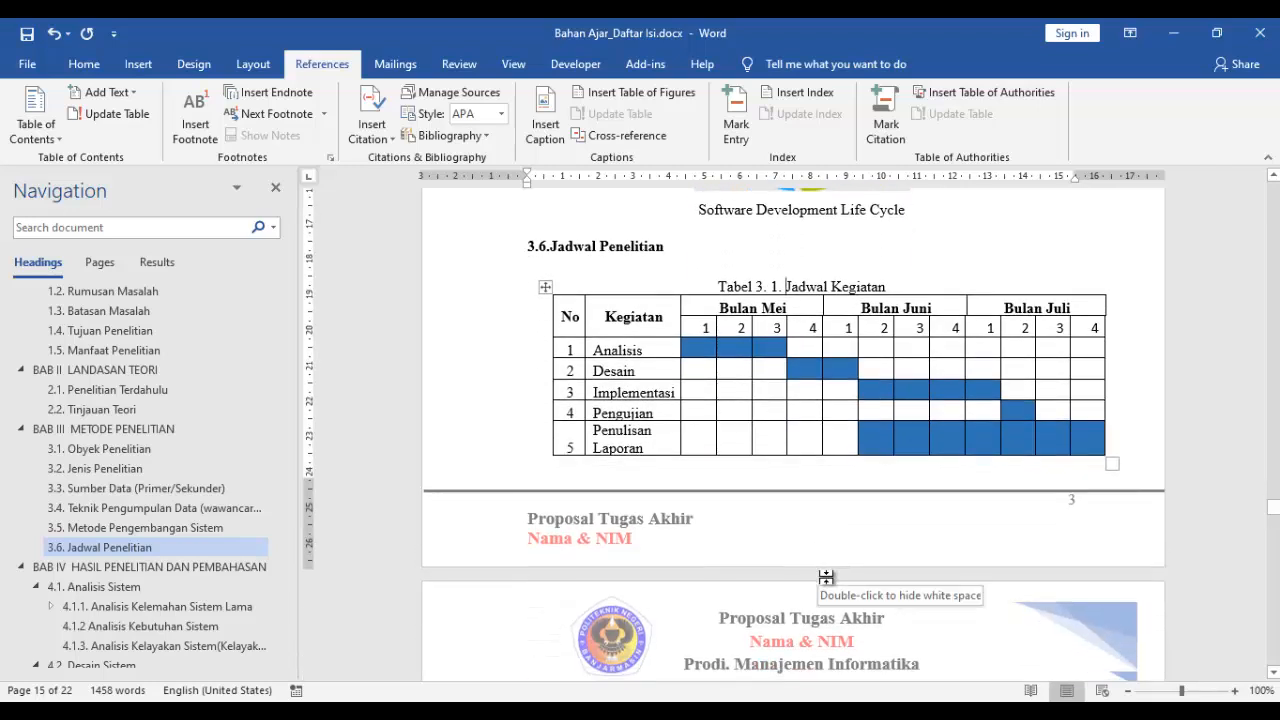
{"action": "scroll", "coordinate": [786, 329], "scroll_direction": "up", "scroll_amount": 8}
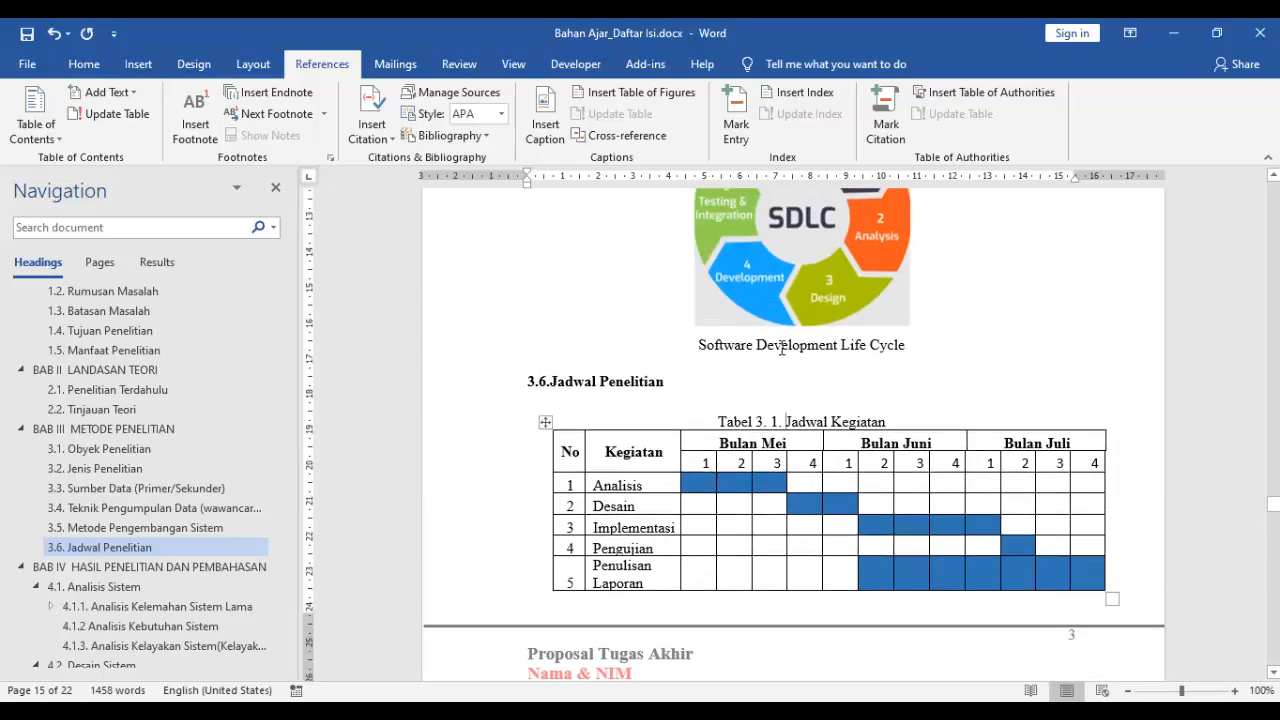
{"action": "scroll", "coordinate": [793, 343], "scroll_direction": "up", "scroll_amount": 3}
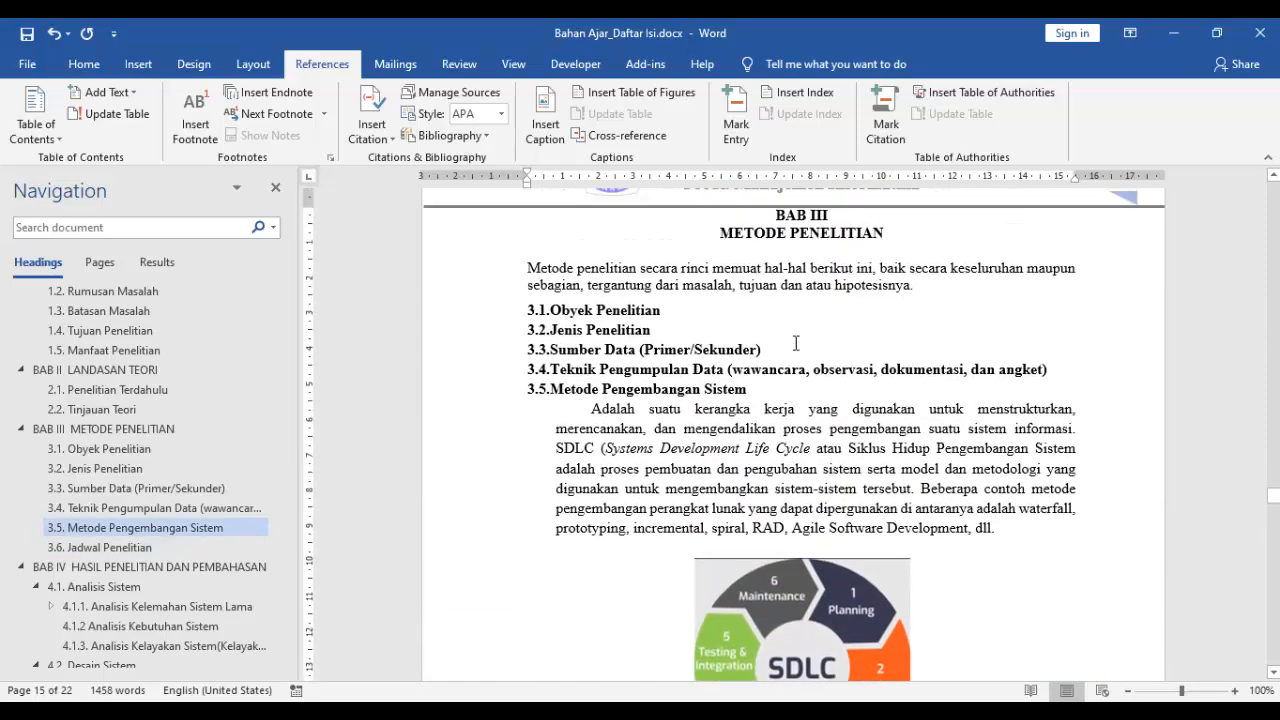
{"action": "scroll", "coordinate": [797, 344], "scroll_direction": "down", "scroll_amount": 8}
{"action": "scroll", "coordinate": [798, 345], "scroll_direction": "down", "scroll_amount": 1}
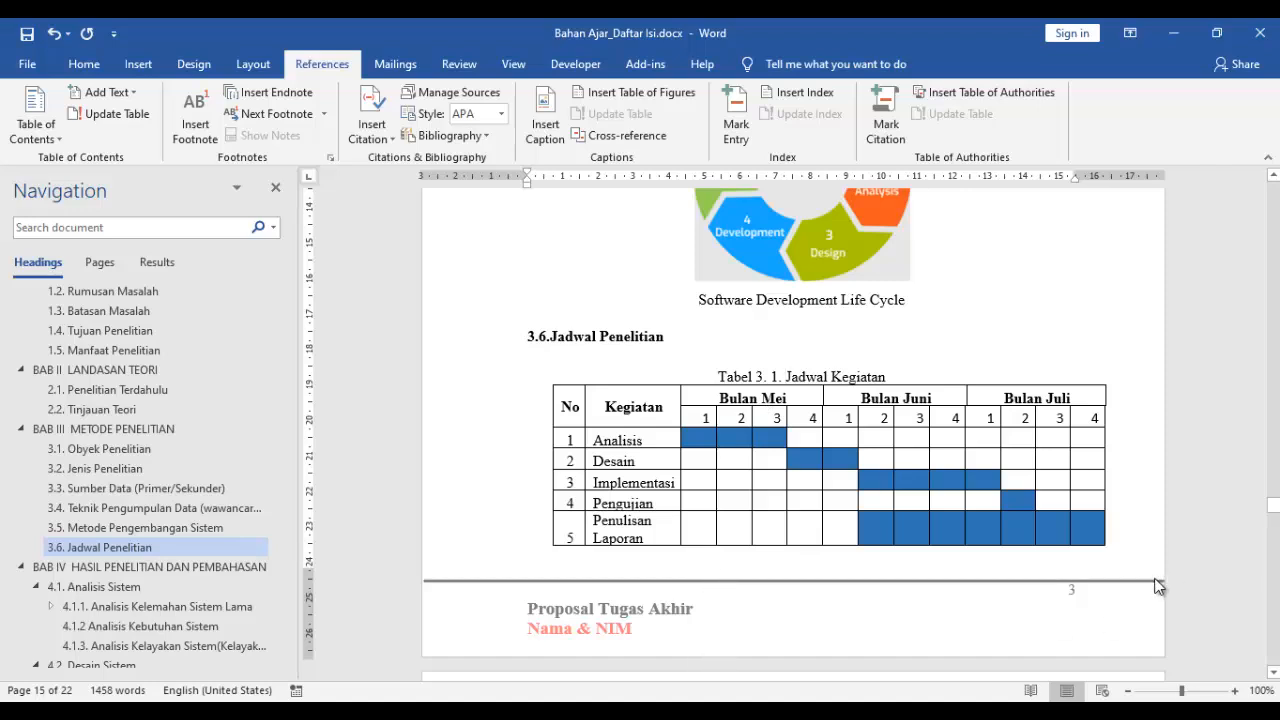
Insert another "Tabel 3." caption on a new line below the Jadwal Kegiatan table and title it "Tabel Coba"
{"action": "left_click", "coordinate": [1118, 543]}
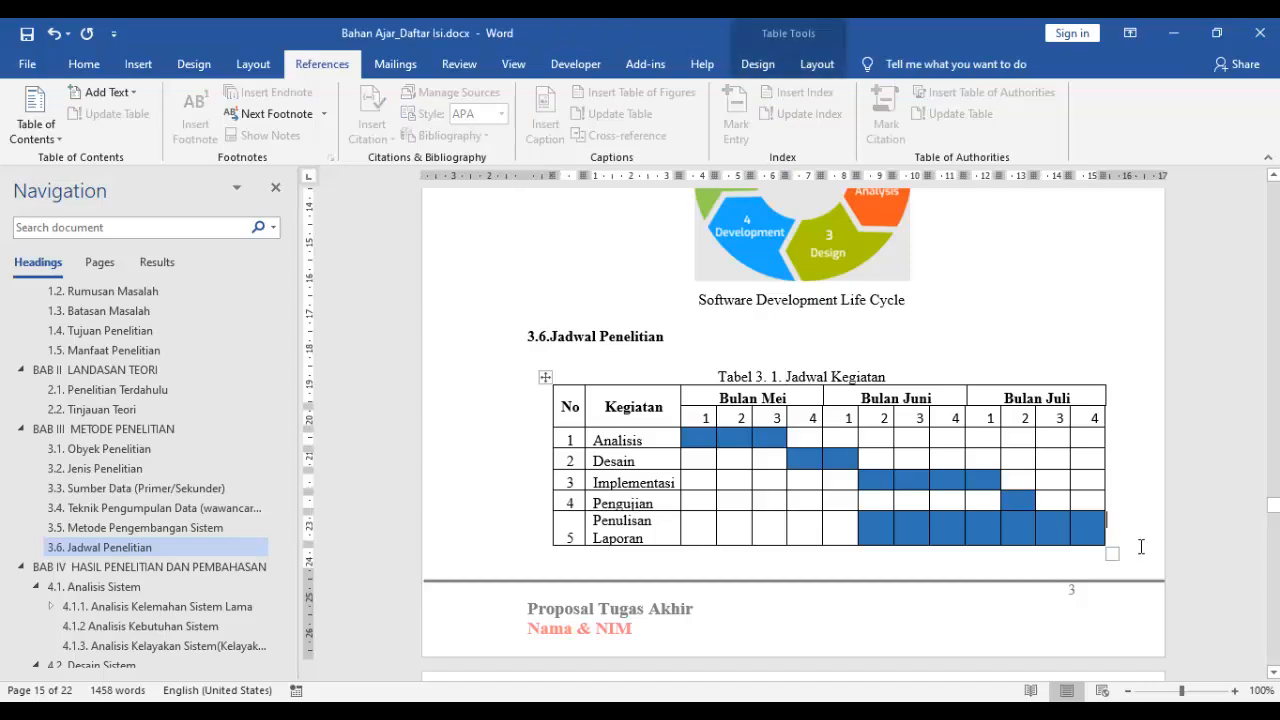
{"action": "scroll", "coordinate": [1046, 362], "scroll_direction": "down", "scroll_amount": 2}
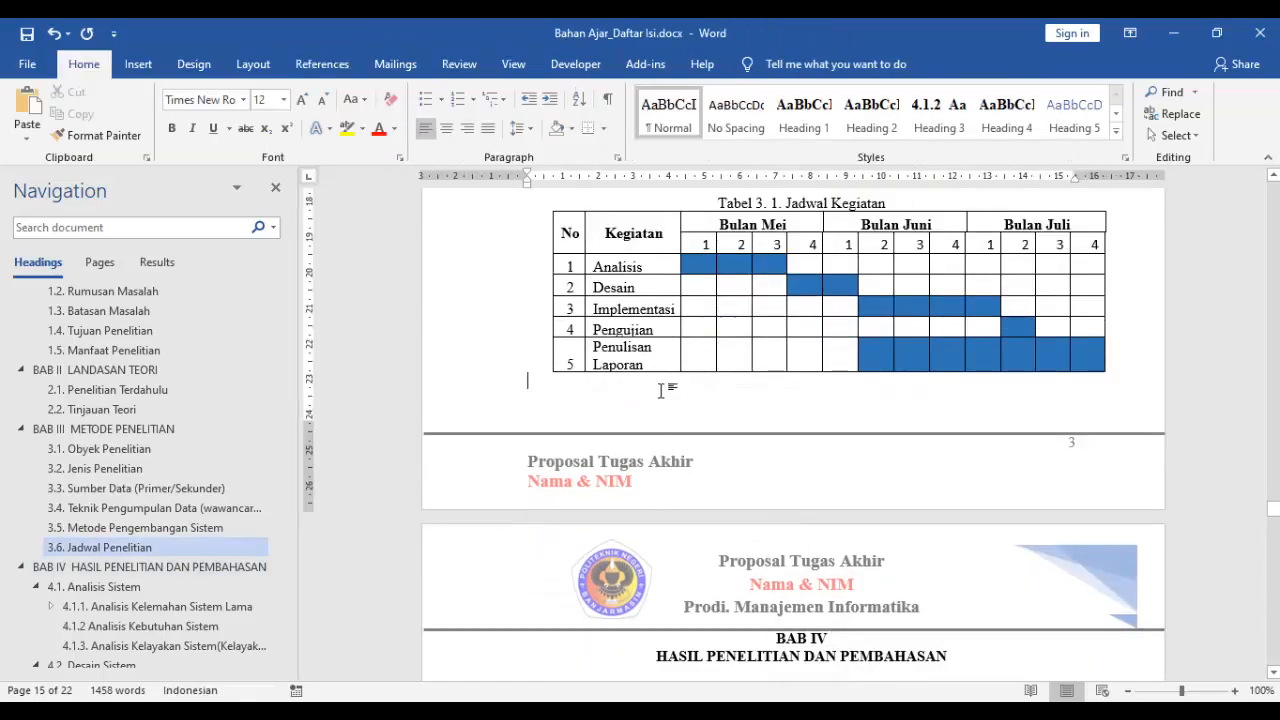
{"action": "left_click", "coordinate": [637, 396]}
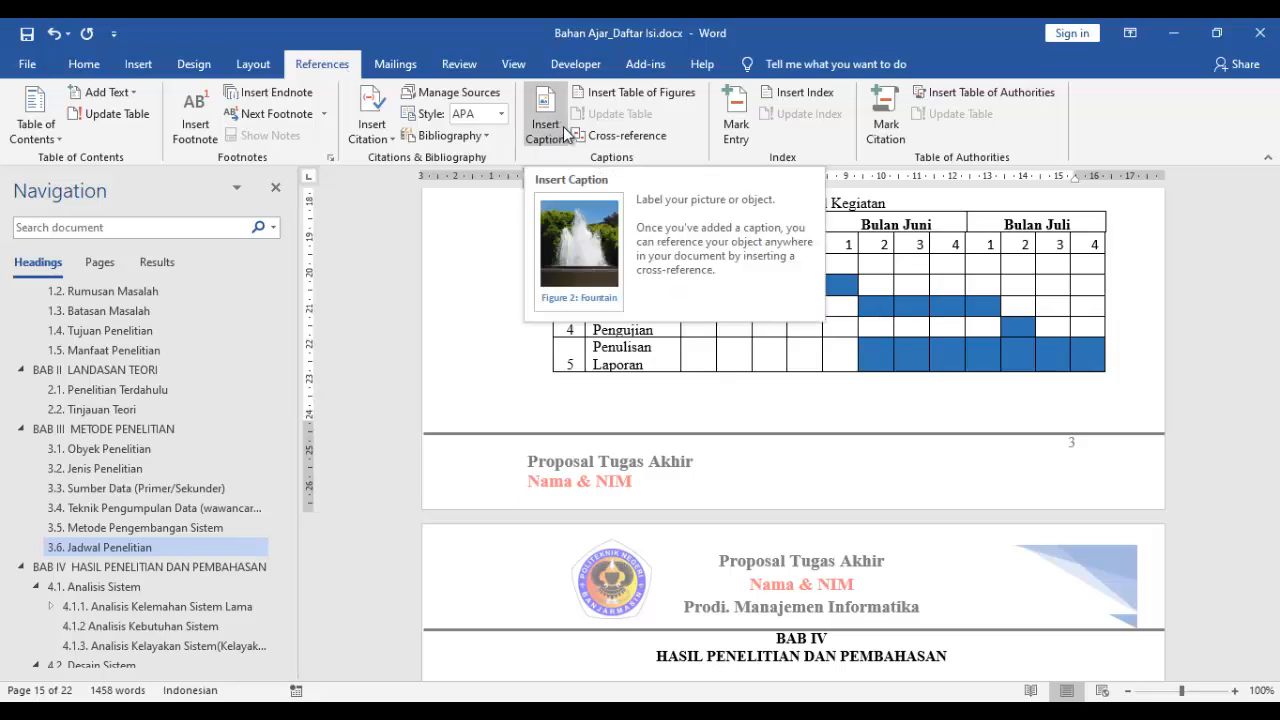
{"action": "left_click", "coordinate": [556, 143]}
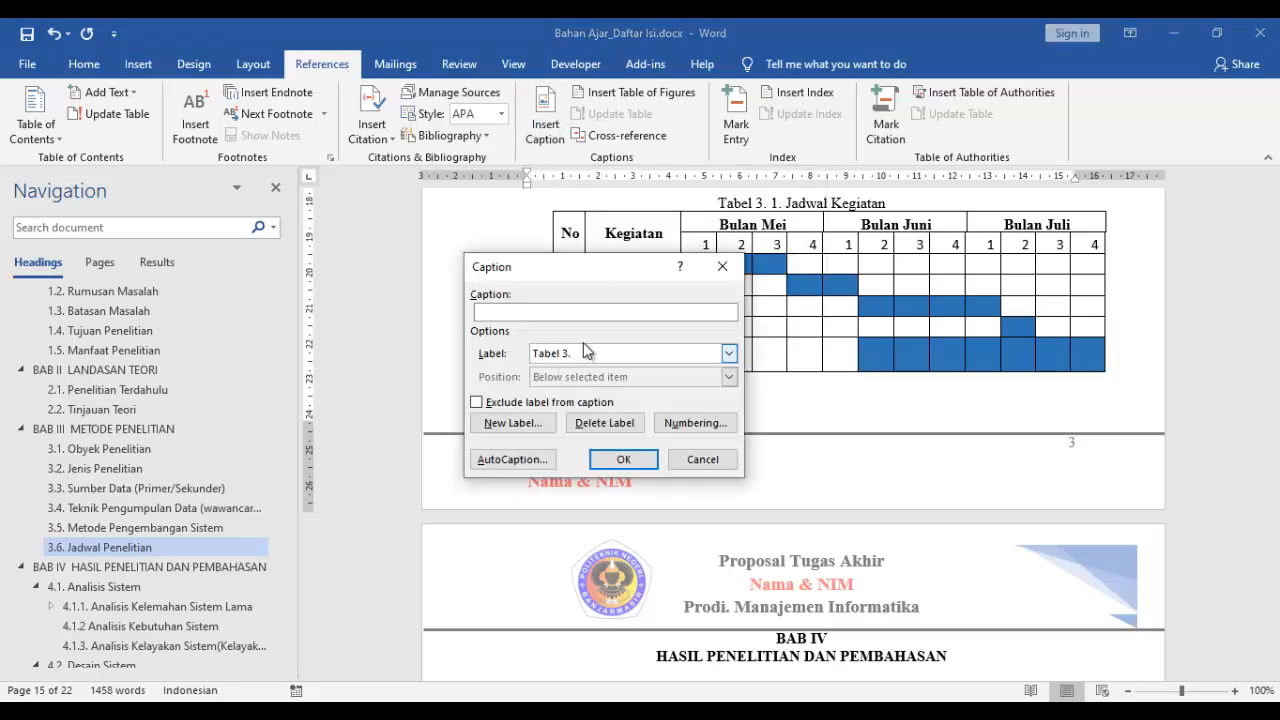
{"action": "left_click", "coordinate": [639, 460]}
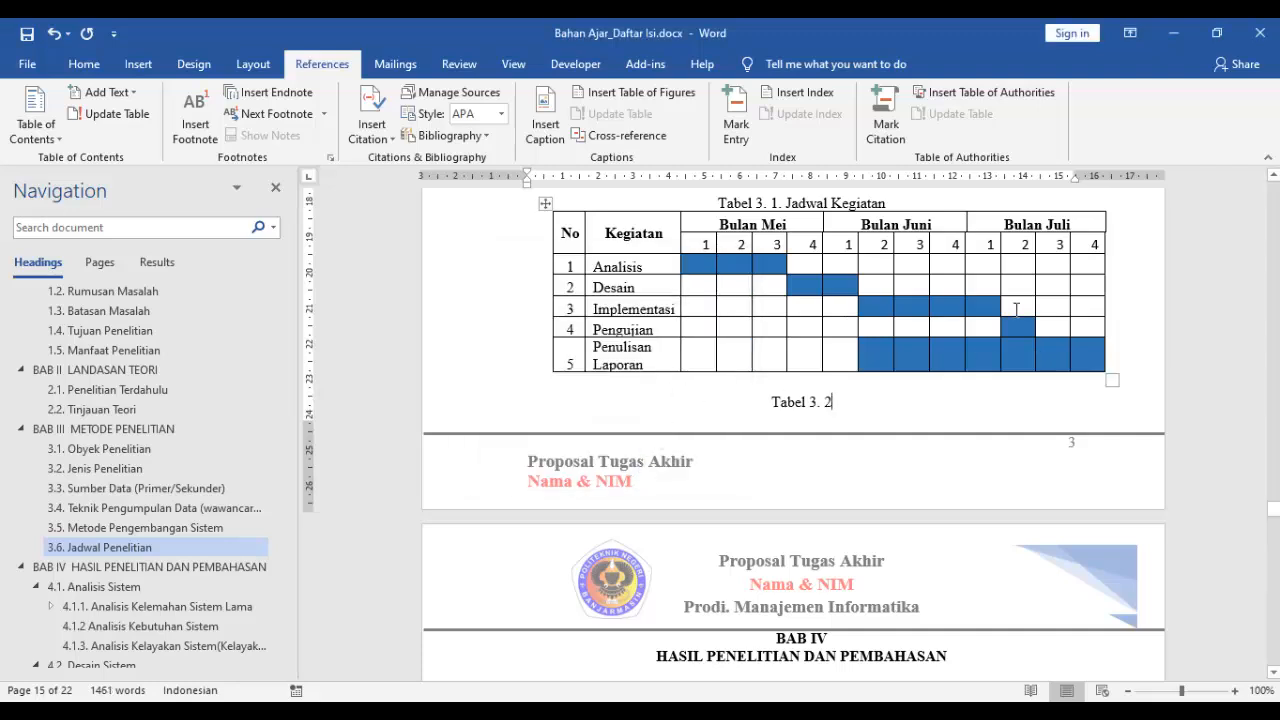
{"action": "type", "text": "."}
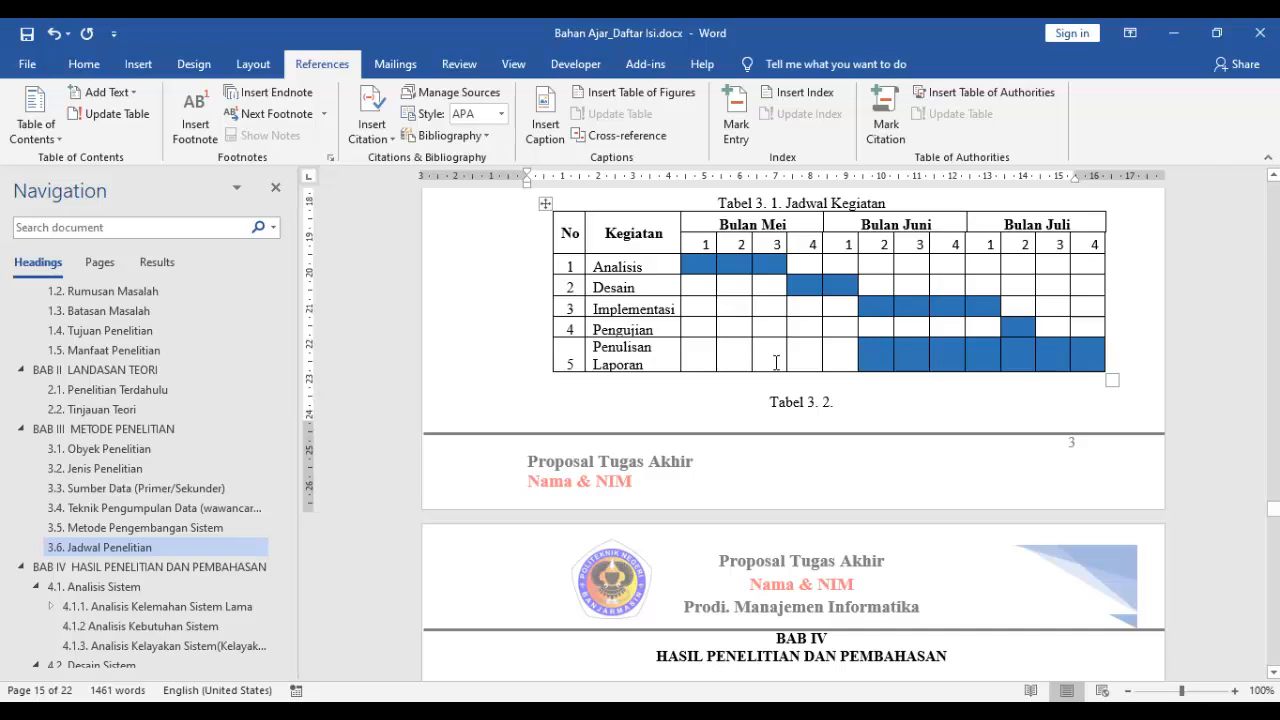
{"action": "type", "text": "Tabel"}
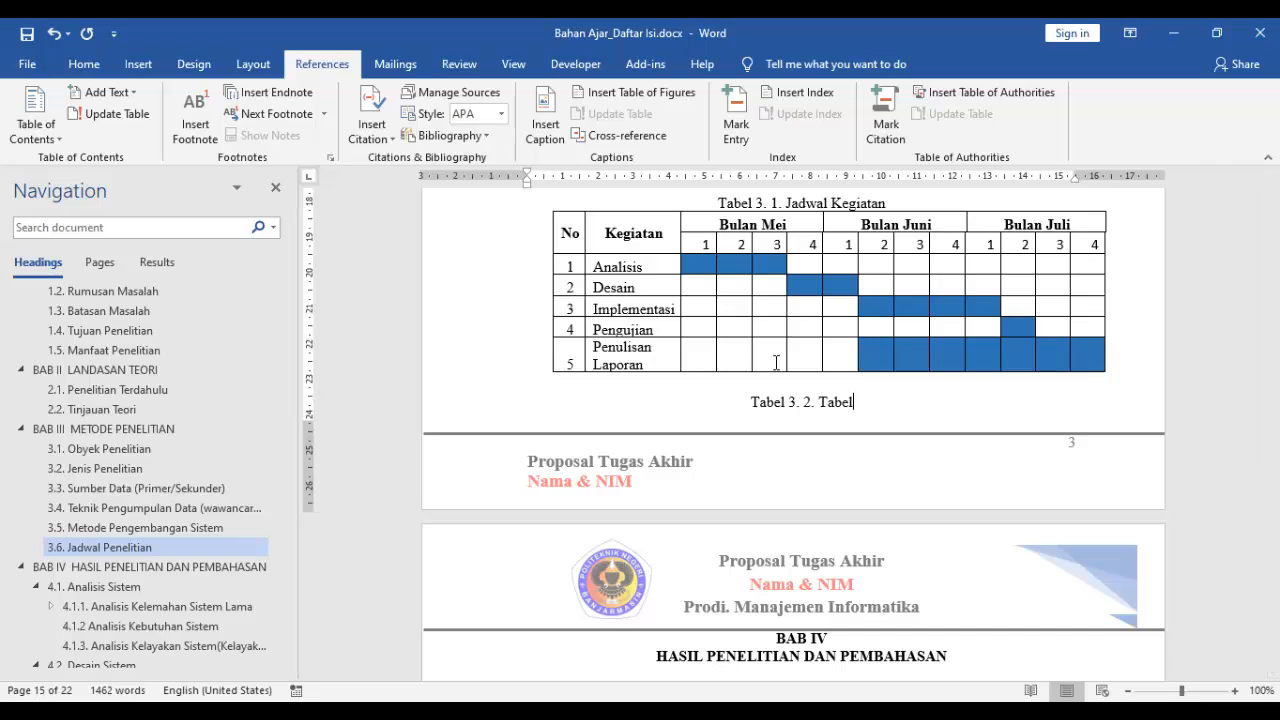
{"action": "type", "text": " Coba"}
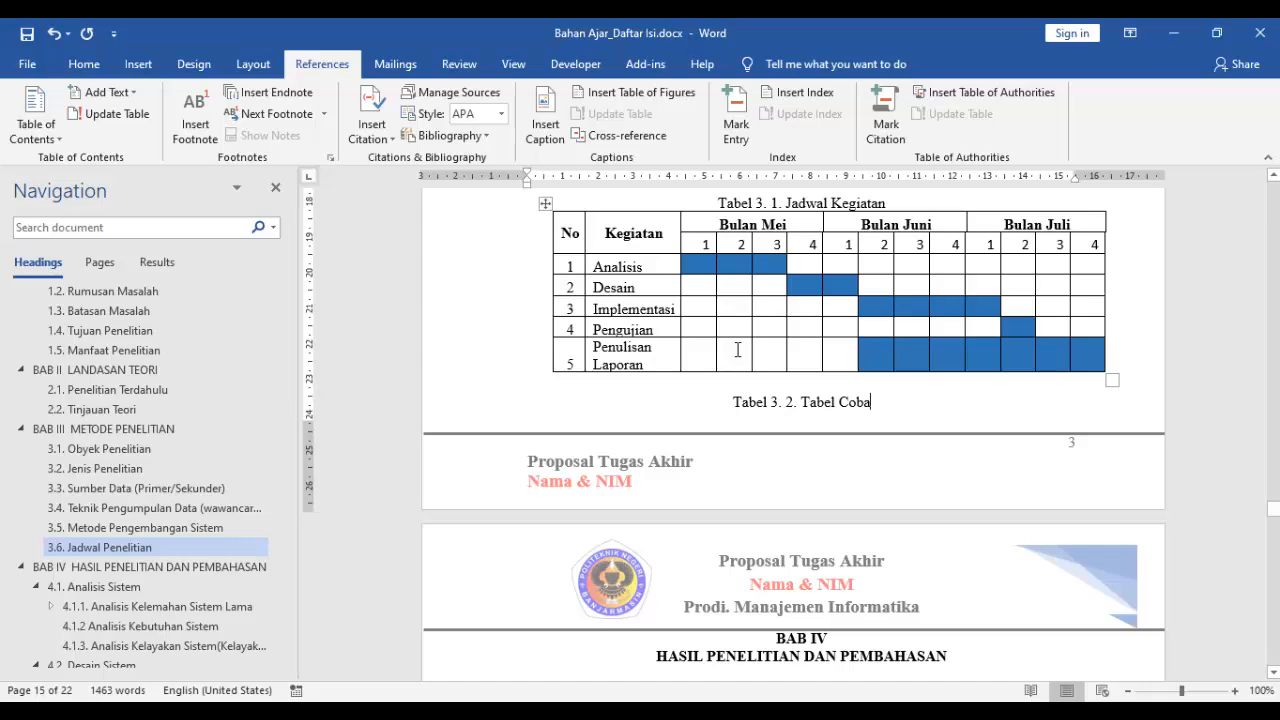
Insert a numbered caption in front of the Hasil Pengujian Sistem title in section 4.3.2, using a new label "Tabel 4." and a period after the number
{"action": "scroll", "coordinate": [737, 349], "scroll_direction": "down", "scroll_amount": 15}
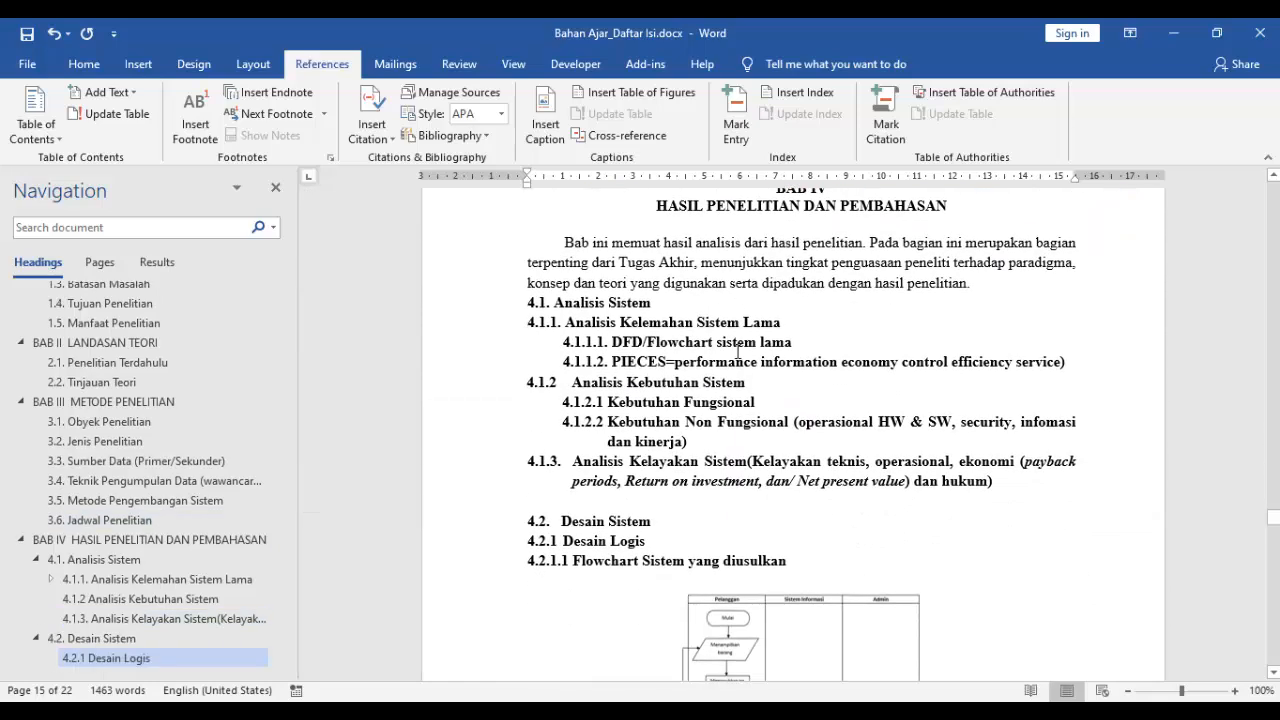
{"action": "scroll", "coordinate": [737, 351], "scroll_direction": "down", "scroll_amount": 10}
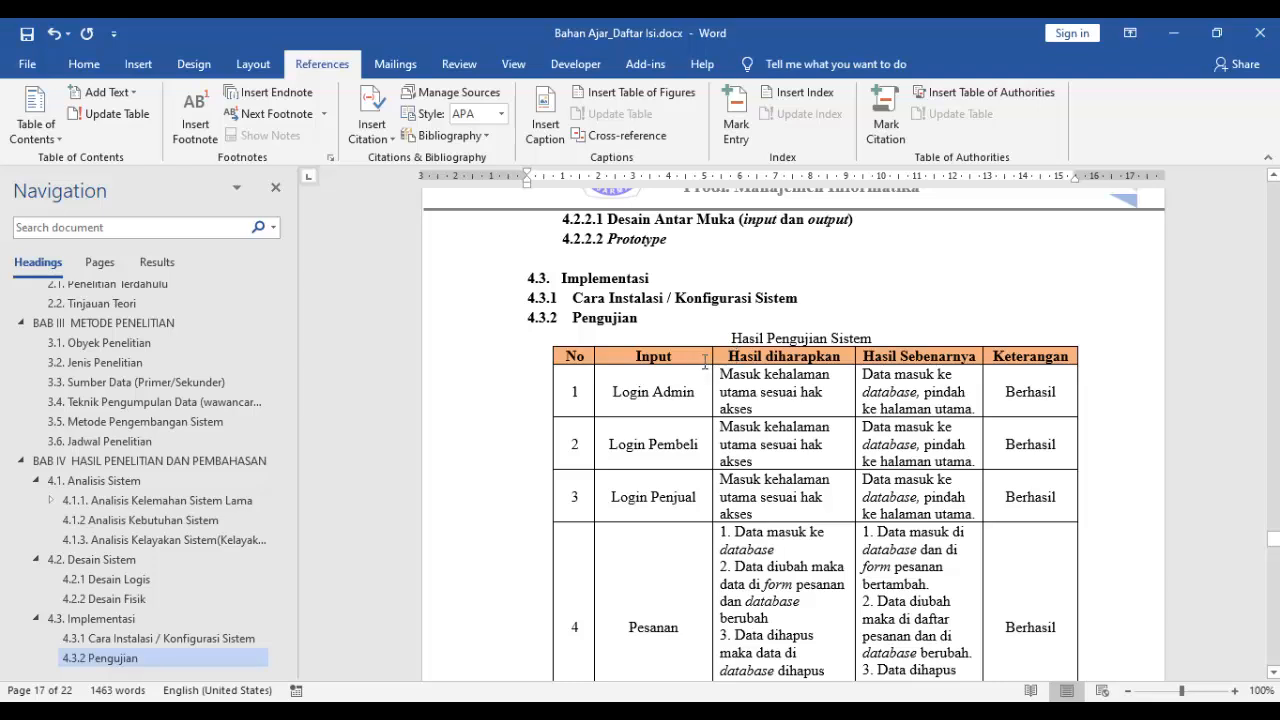
{"action": "left_click", "coordinate": [733, 337]}
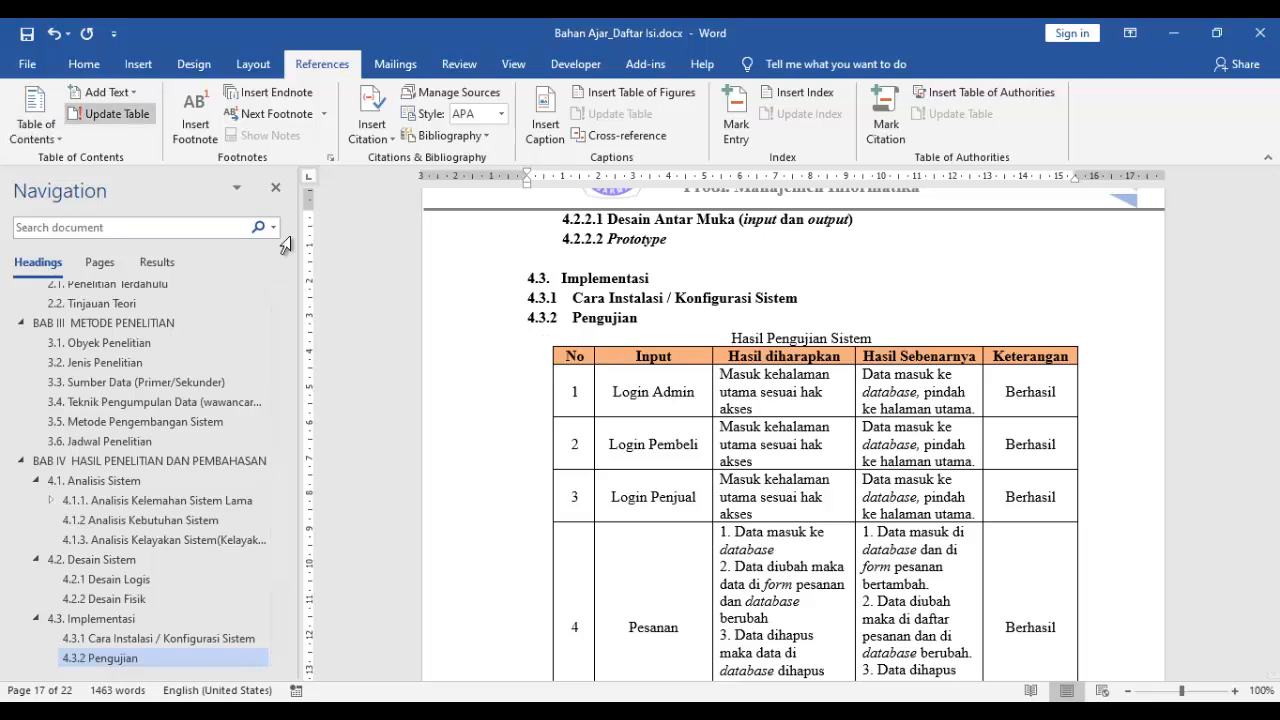
{"action": "scroll", "coordinate": [748, 525], "scroll_direction": "up", "scroll_amount": 4}
{"action": "scroll", "coordinate": [748, 520], "scroll_direction": "down", "scroll_amount": 4}
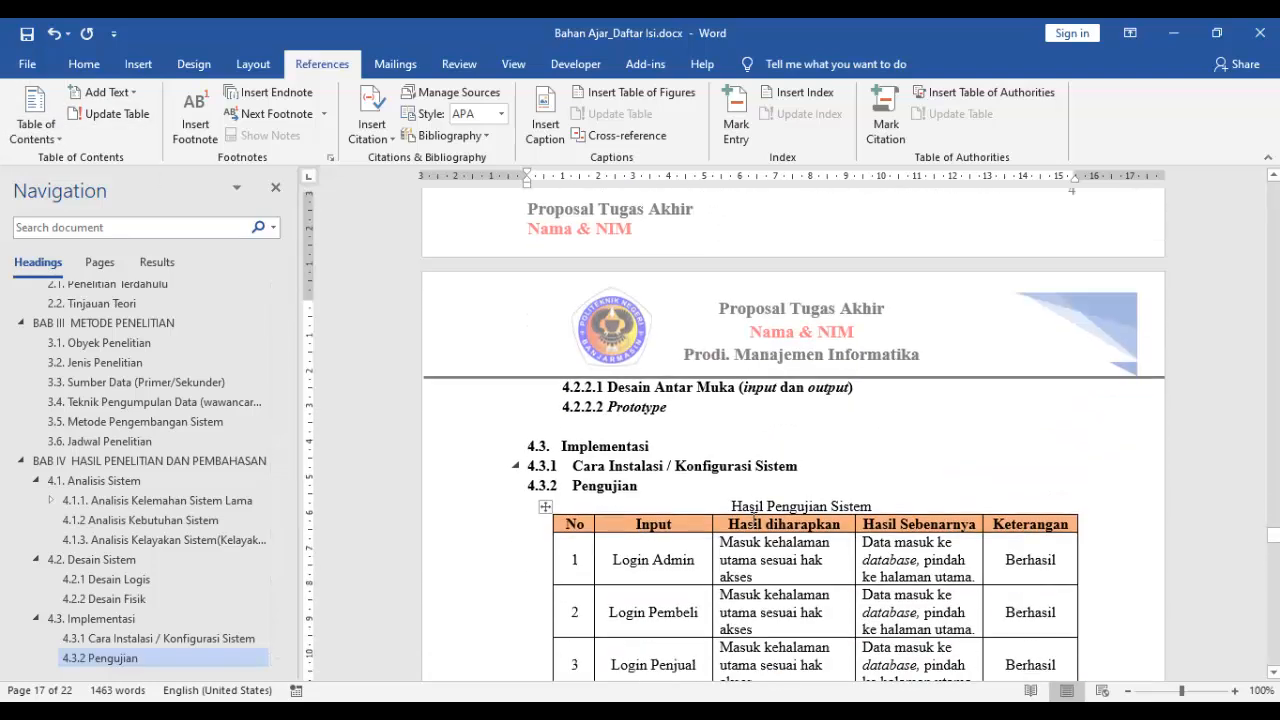
{"action": "scroll", "coordinate": [748, 508], "scroll_direction": "down", "scroll_amount": 1}
{"action": "left_click", "coordinate": [545, 128]}
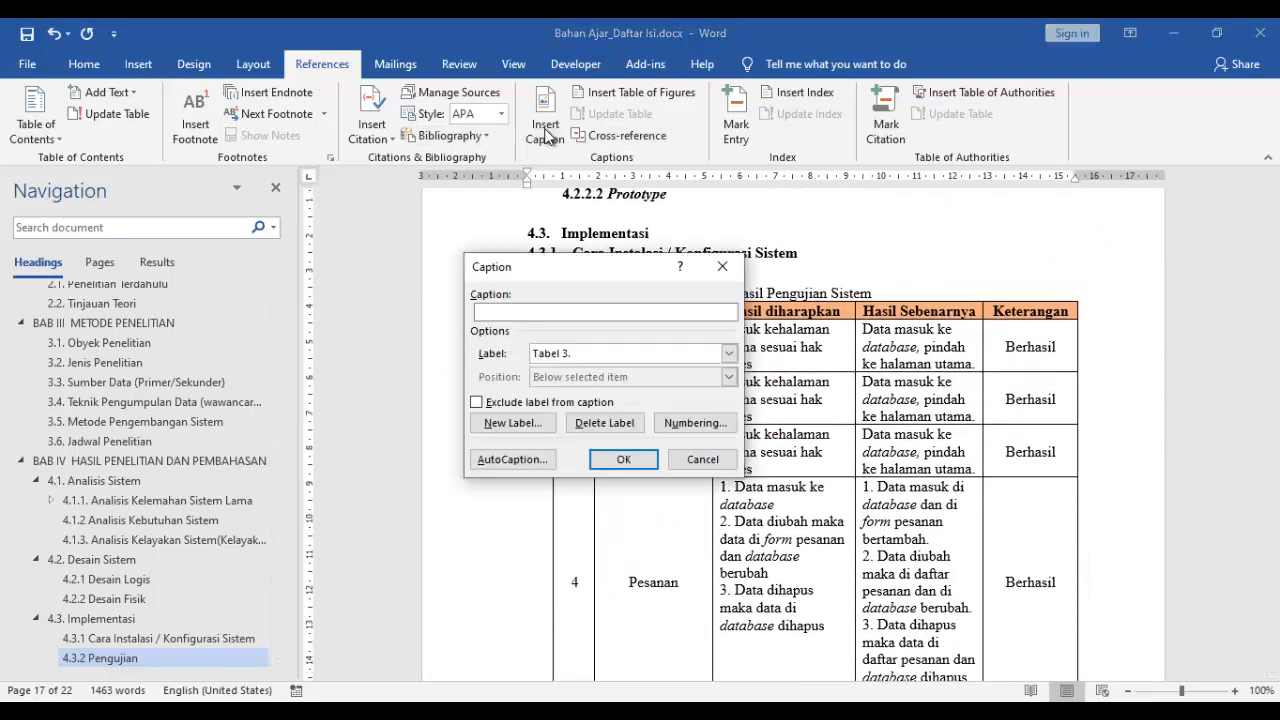
{"action": "left_click", "coordinate": [512, 423]}
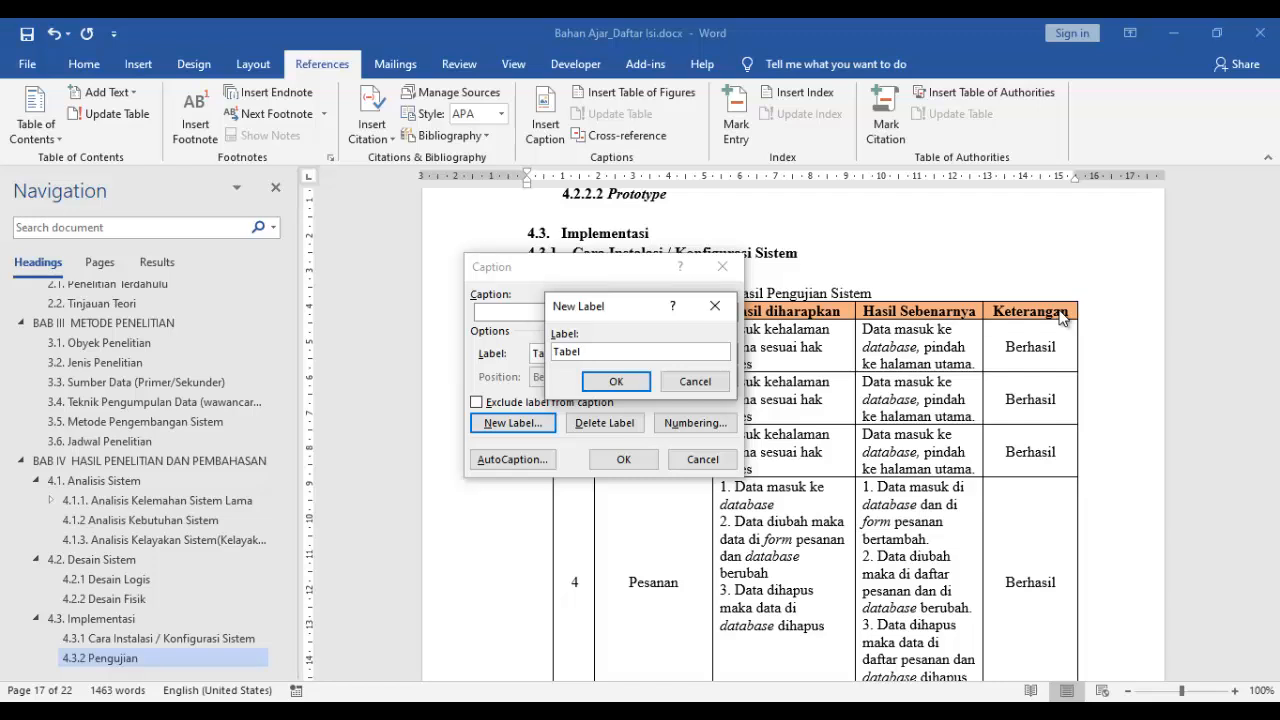
{"action": "type", "text": "Tabel 4."}
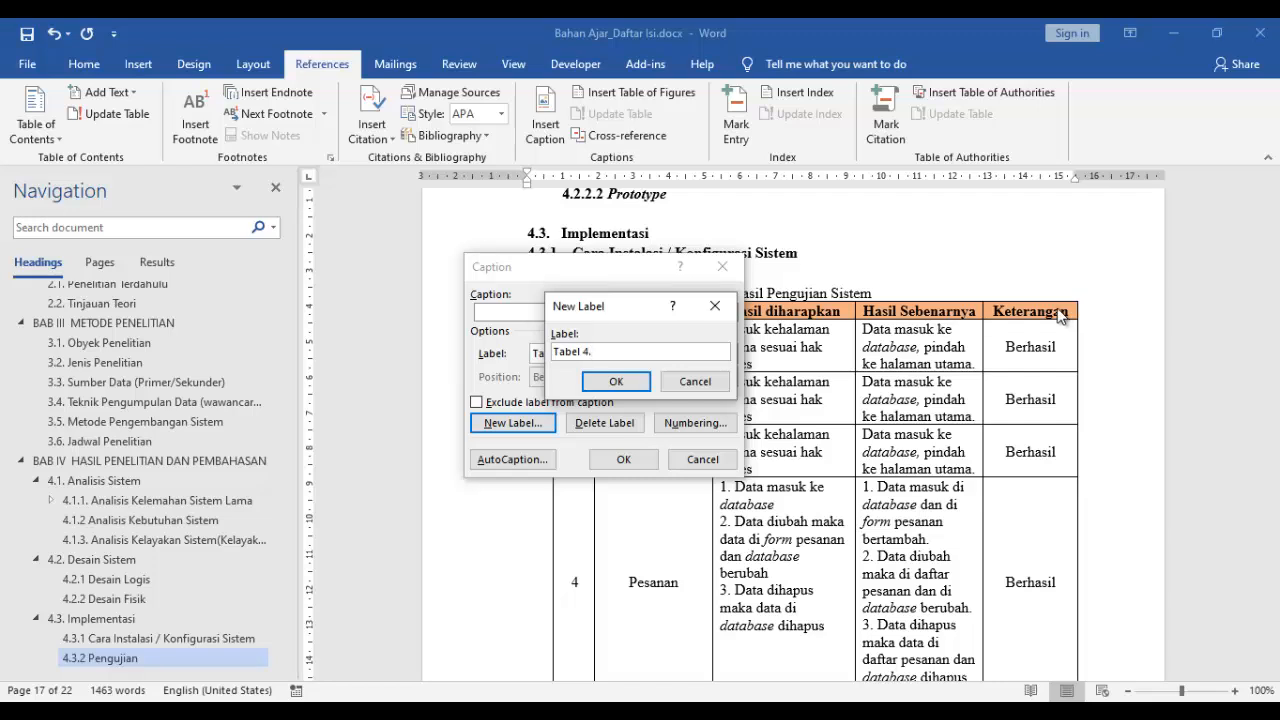
{"action": "left_click", "coordinate": [624, 387]}
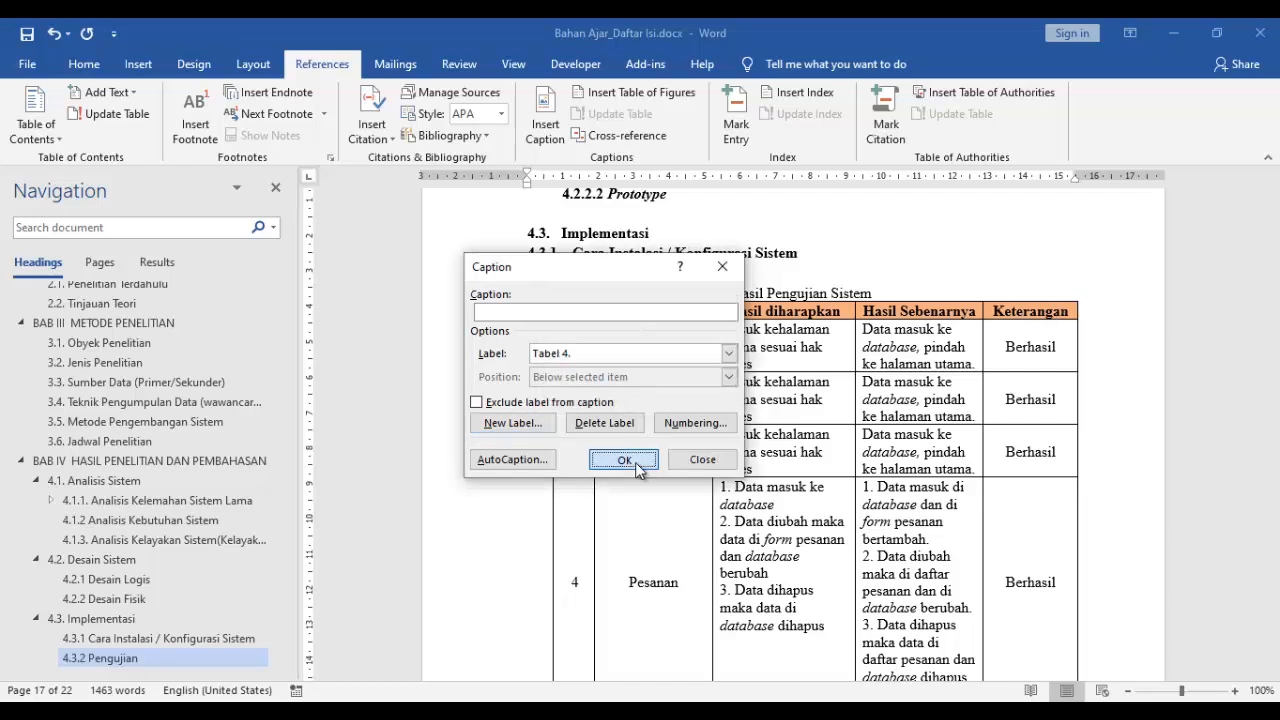
{"action": "left_click", "coordinate": [635, 462]}
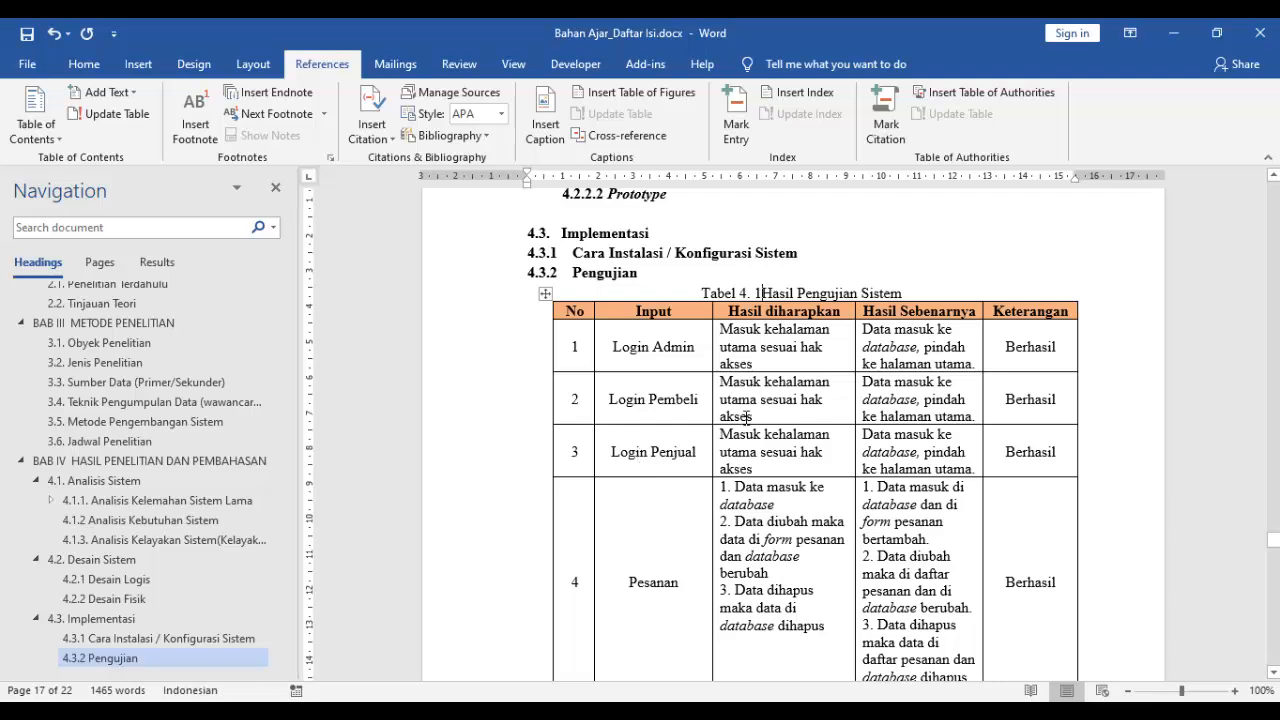
{"action": "type", "text": "."}
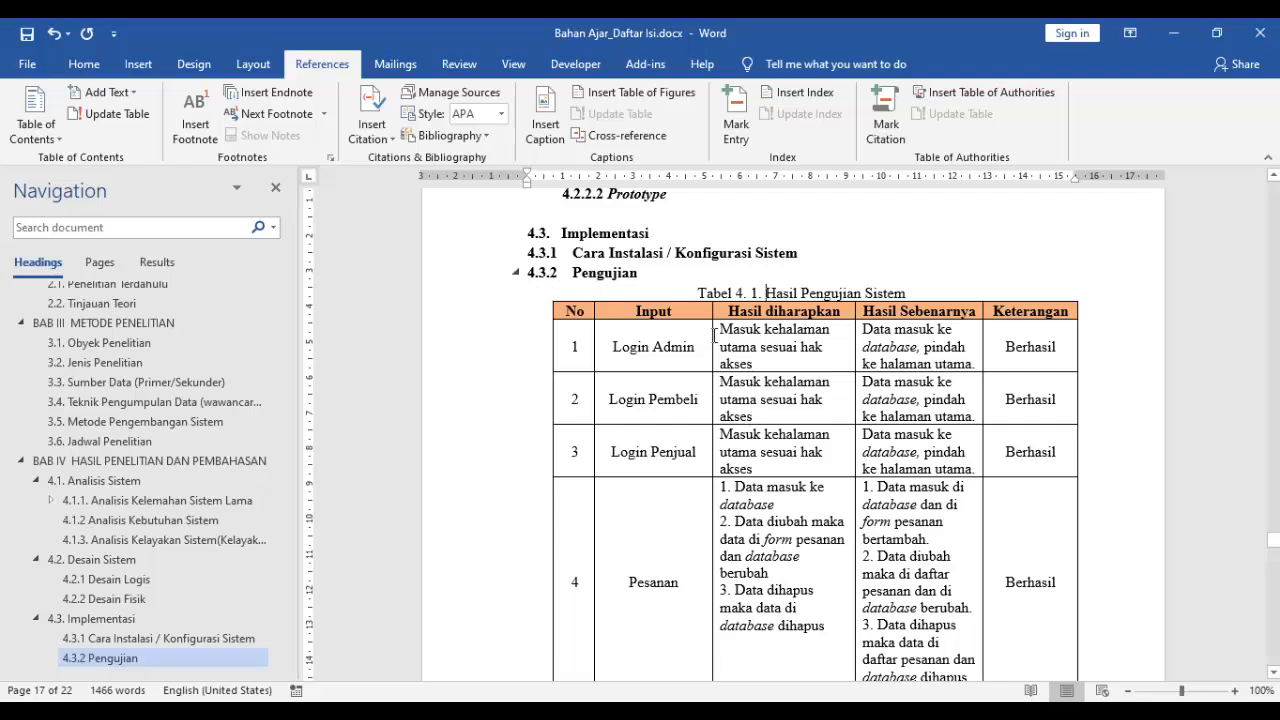
Insert another "Tabel 4." caption on the empty line below heading 4.3.3 and title it "Tabel SOP"
{"action": "scroll", "coordinate": [899, 480], "scroll_direction": "down", "scroll_amount": 2}
{"action": "scroll", "coordinate": [899, 480], "scroll_direction": "down", "scroll_amount": 2}
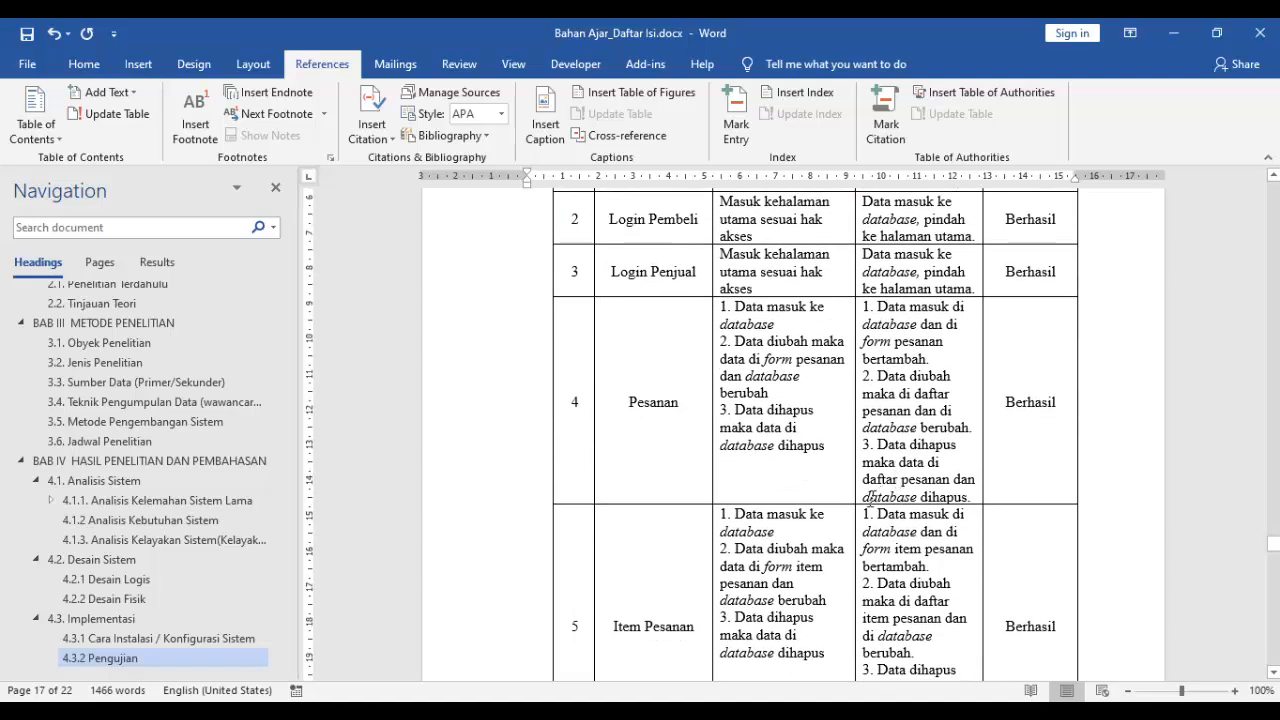
{"action": "scroll", "coordinate": [875, 495], "scroll_direction": "down", "scroll_amount": 4}
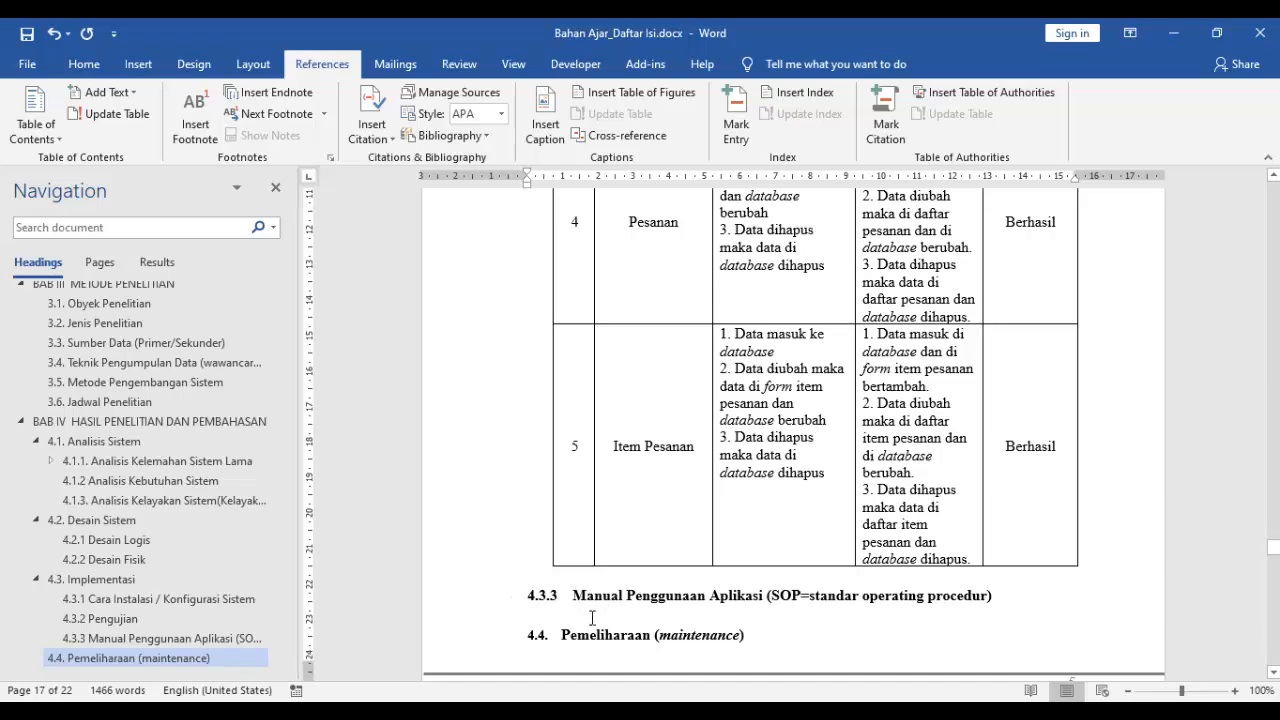
{"action": "left_click", "coordinate": [771, 619]}
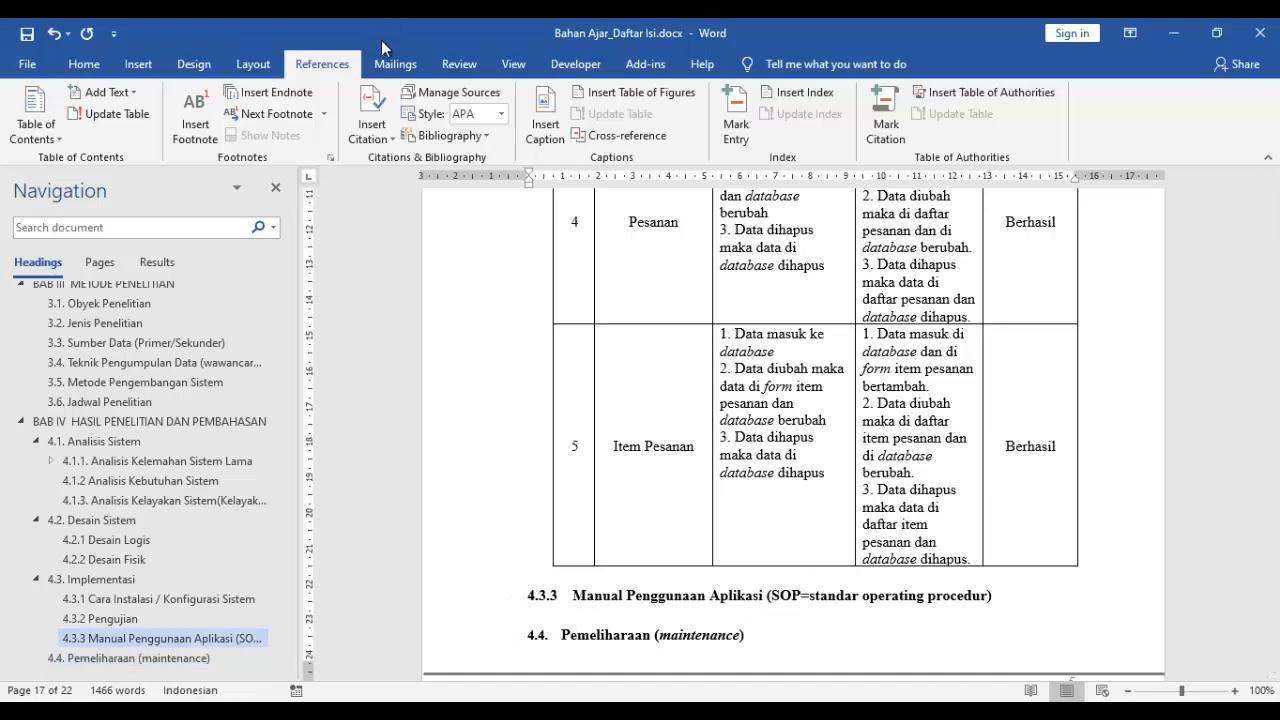
{"action": "left_click", "coordinate": [545, 122]}
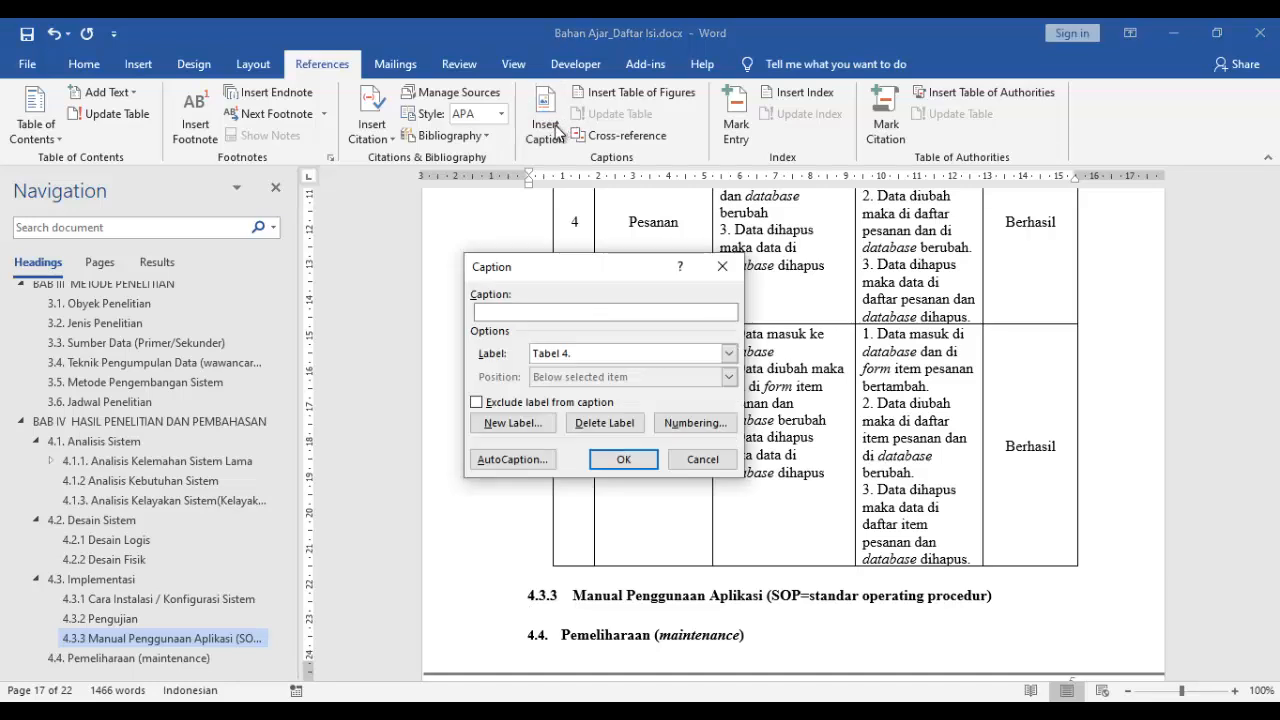
{"action": "left_click", "coordinate": [624, 460]}
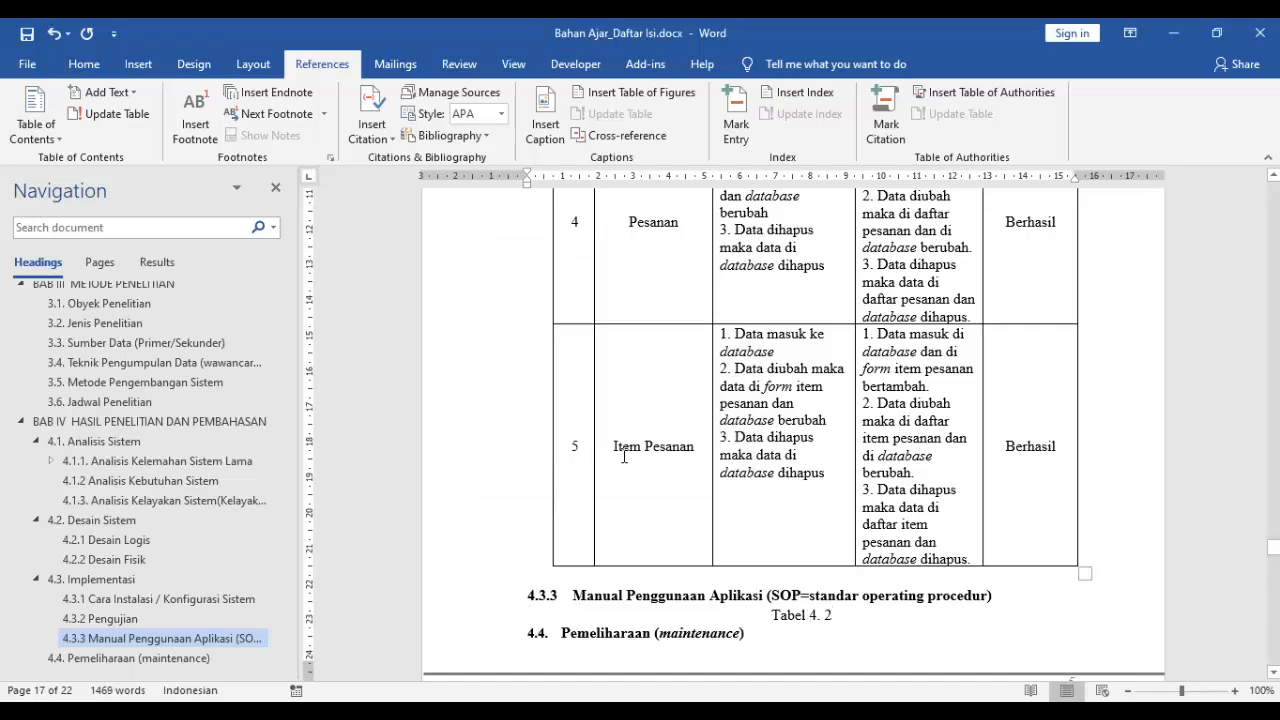
{"action": "type", "text": "."}
{"action": "type", "text": " Tab"}
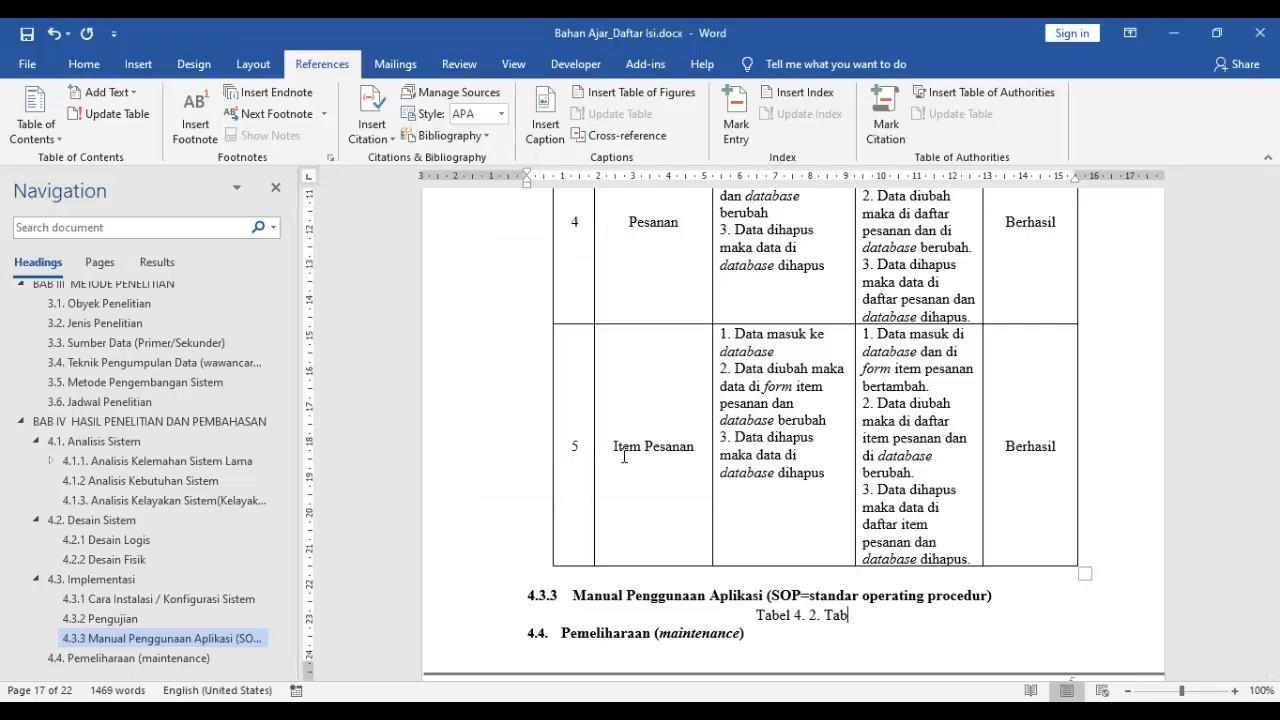
{"action": "type", "text": "el SOP"}
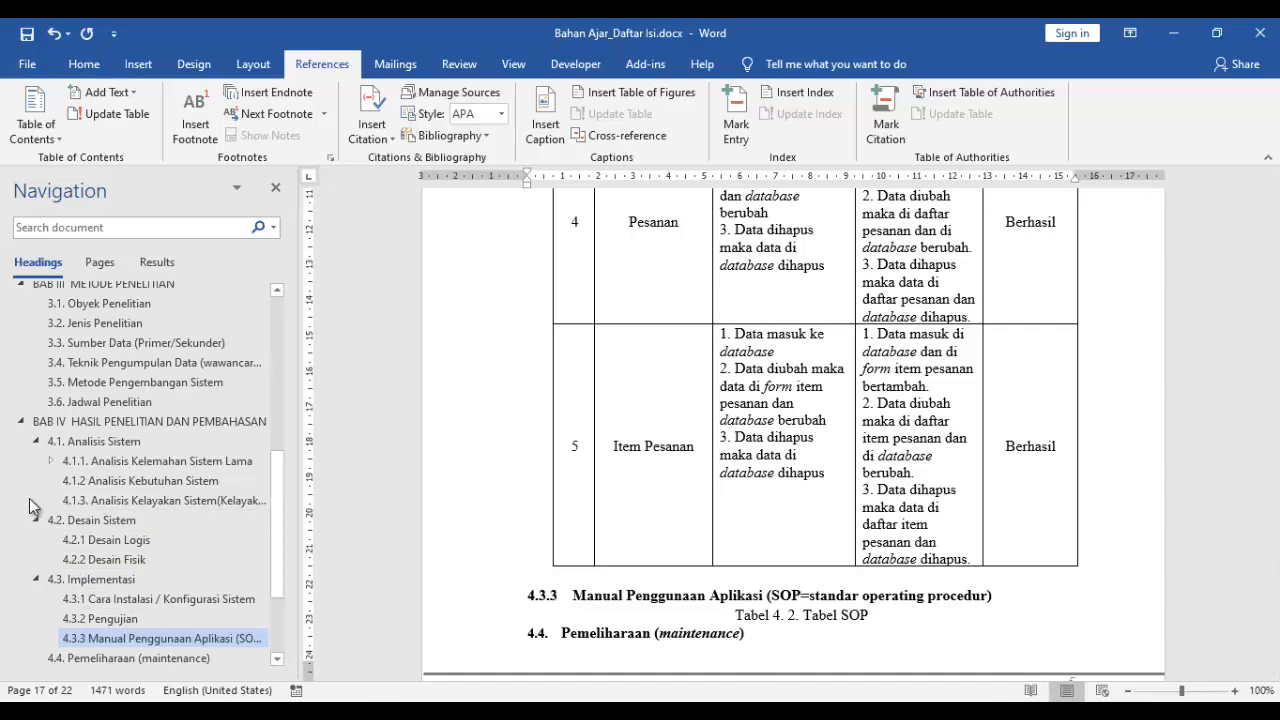
Insert a table of figures for the "Tabel 3." caption label with a dotted tab leader below the intro sentence on the Halaman Daftar Tabel page
{"action": "scroll", "coordinate": [67, 496], "scroll_direction": "up", "scroll_amount": 5}
{"action": "scroll", "coordinate": [67, 496], "scroll_direction": "up", "scroll_amount": 3}
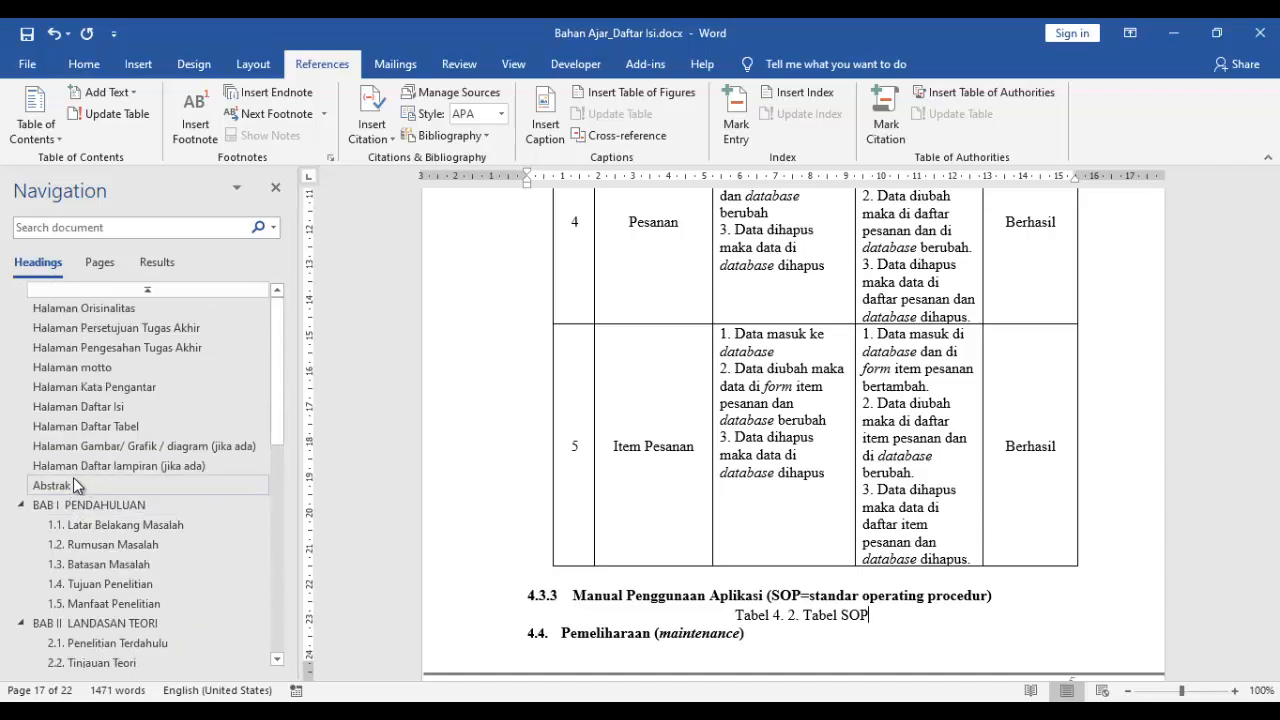
{"action": "left_click", "coordinate": [100, 426]}
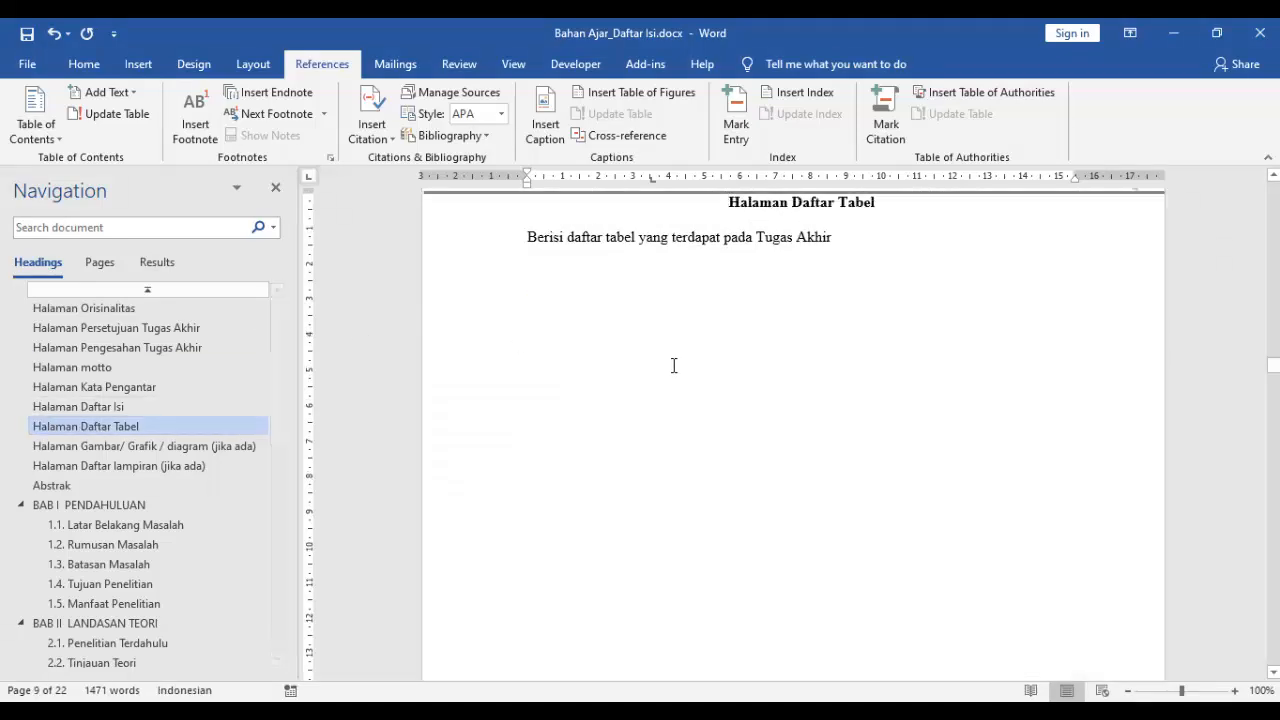
{"action": "left_click", "coordinate": [529, 257]}
{"action": "left_click", "coordinate": [669, 94]}
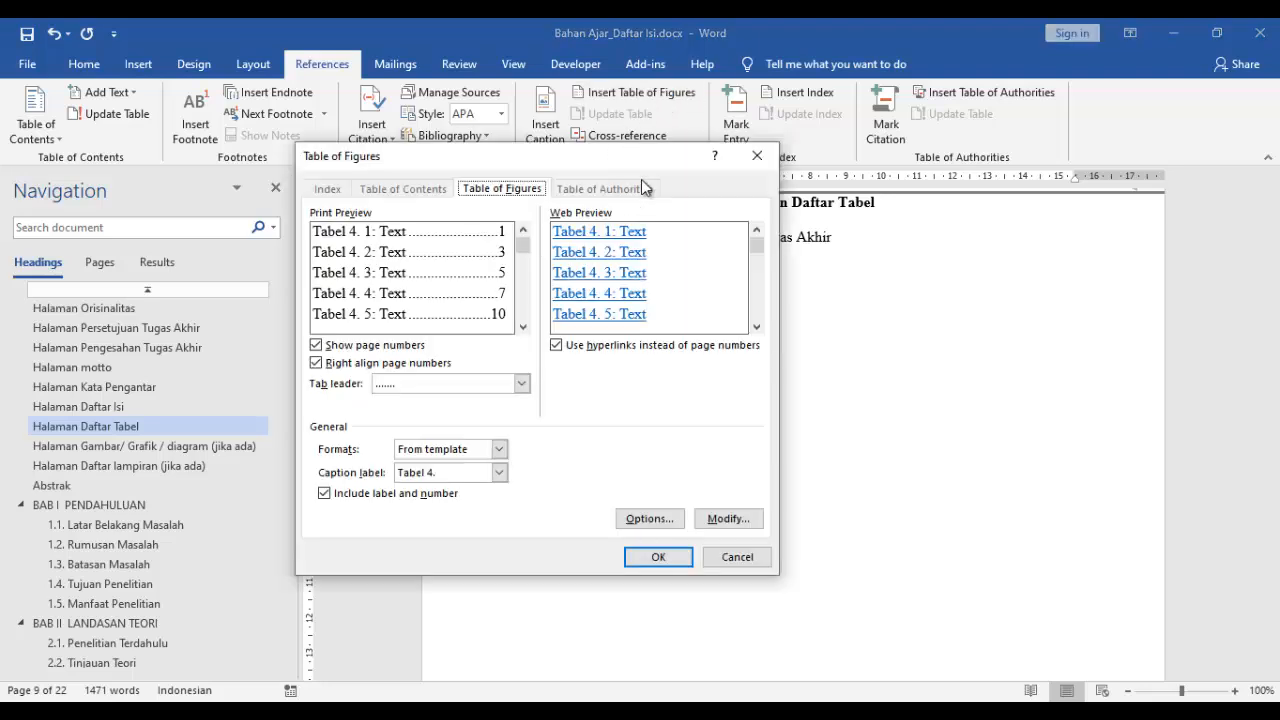
{"action": "left_click_drag", "start_coordinate": [639, 162], "coordinate": [749, 164]}
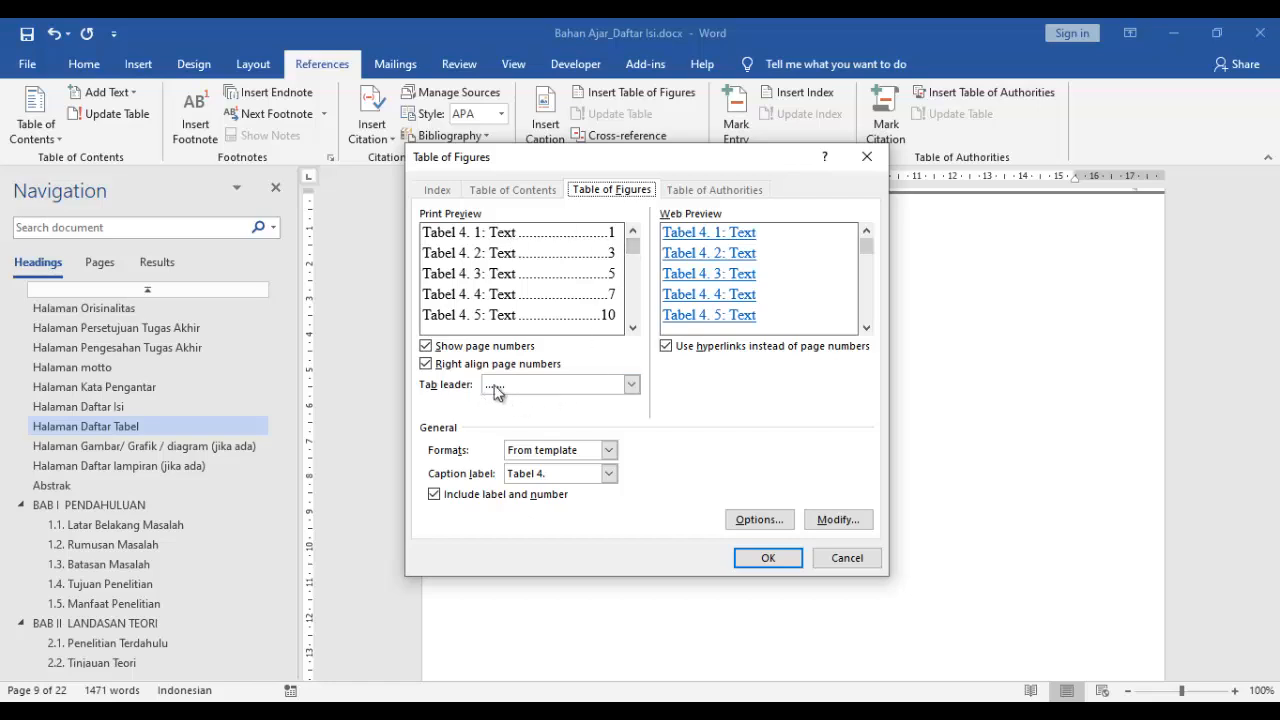
{"action": "left_click", "coordinate": [633, 386]}
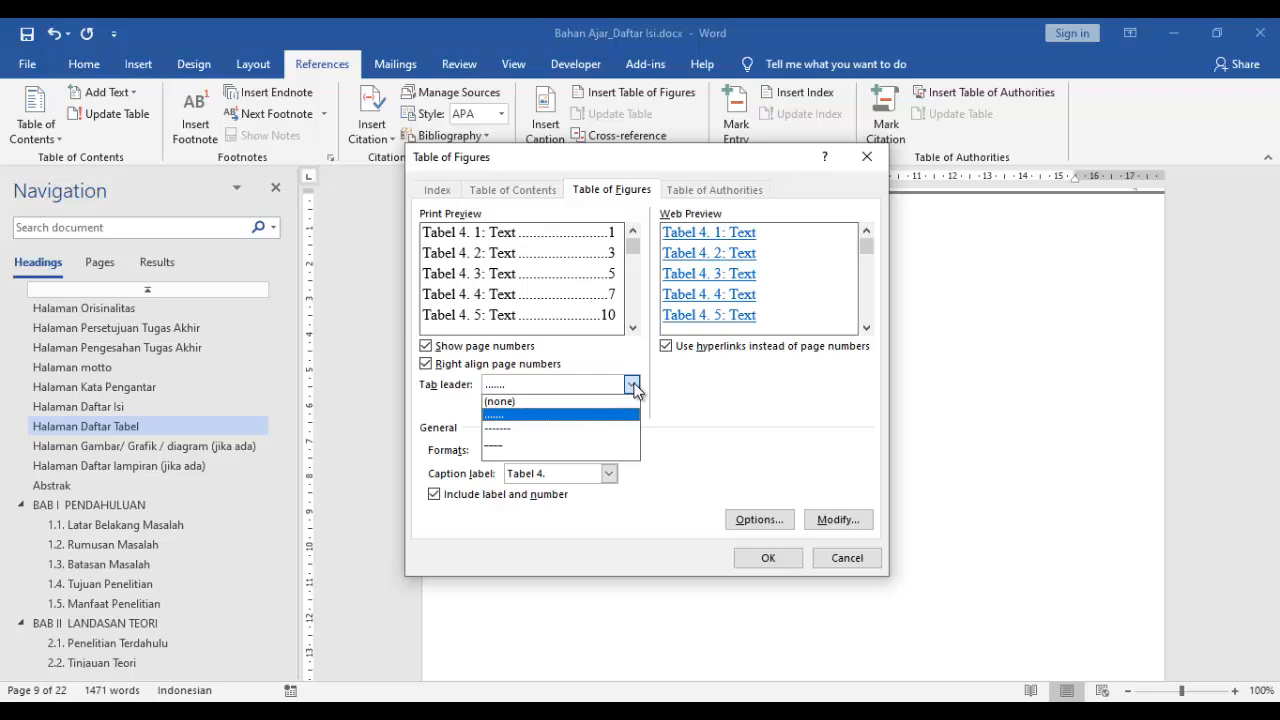
{"action": "left_click", "coordinate": [582, 417]}
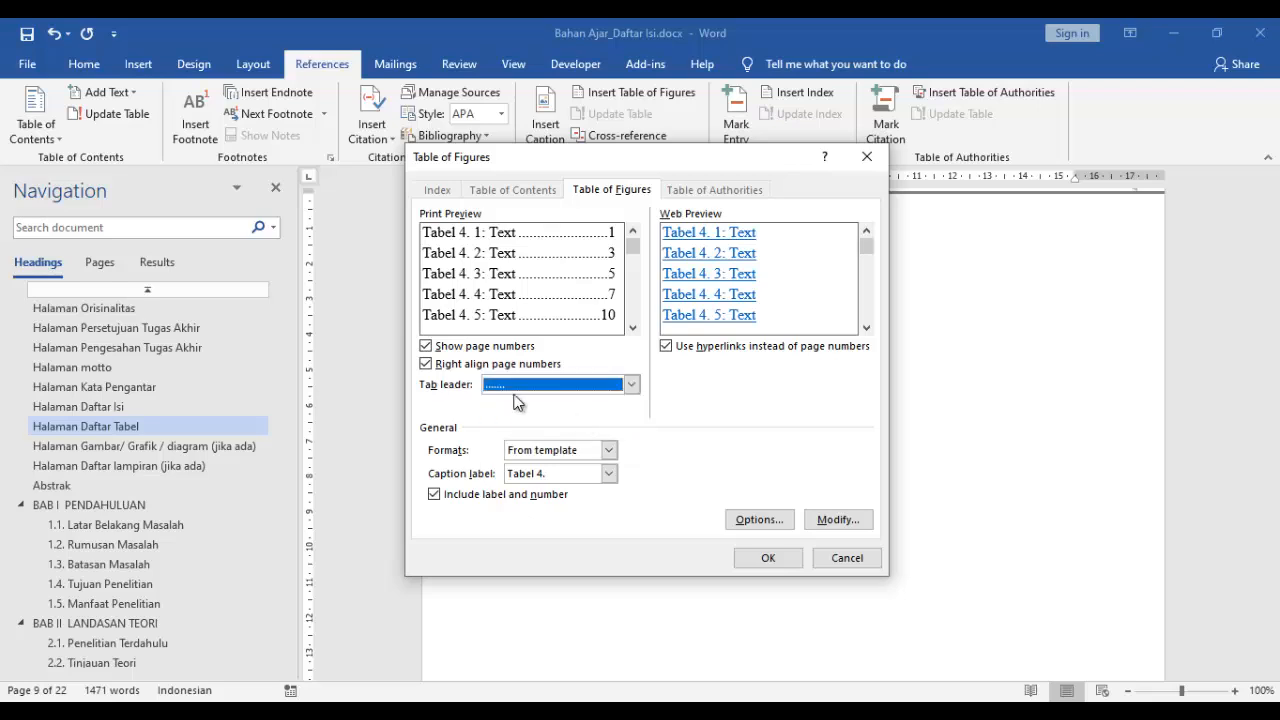
{"action": "left_click", "coordinate": [608, 474]}
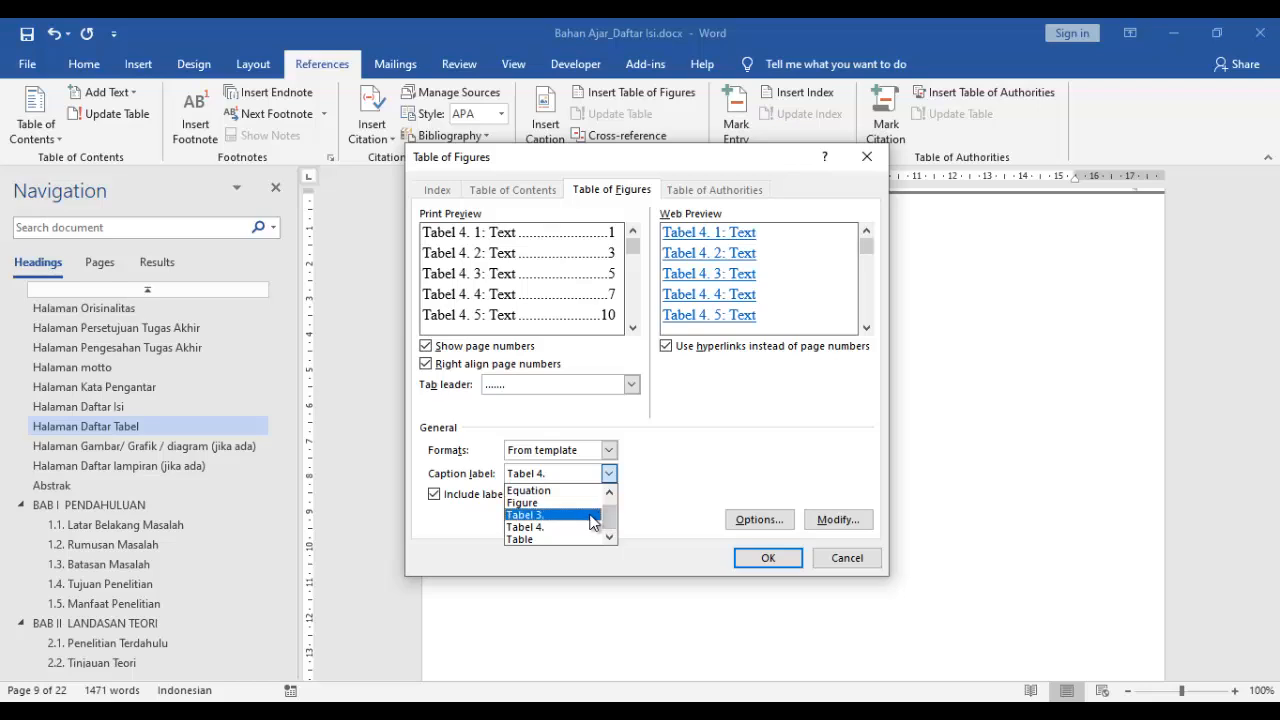
{"action": "left_click", "coordinate": [590, 516]}
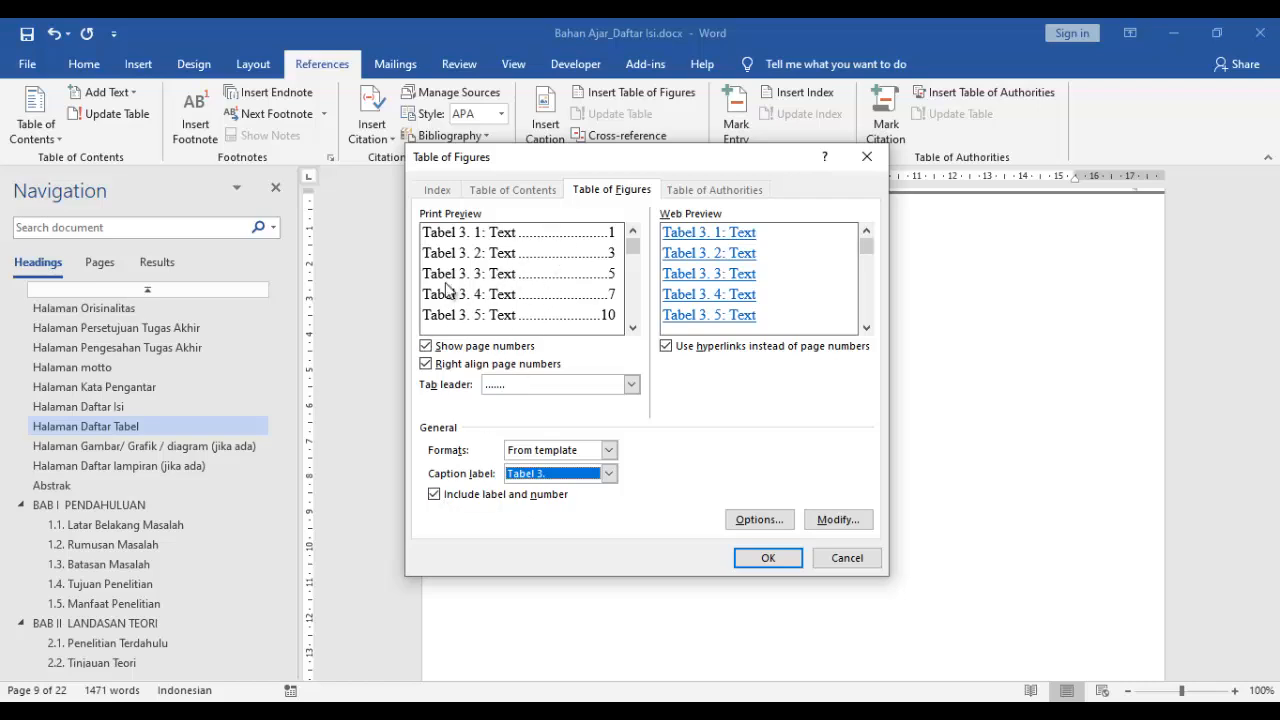
{"action": "left_click", "coordinate": [748, 559]}
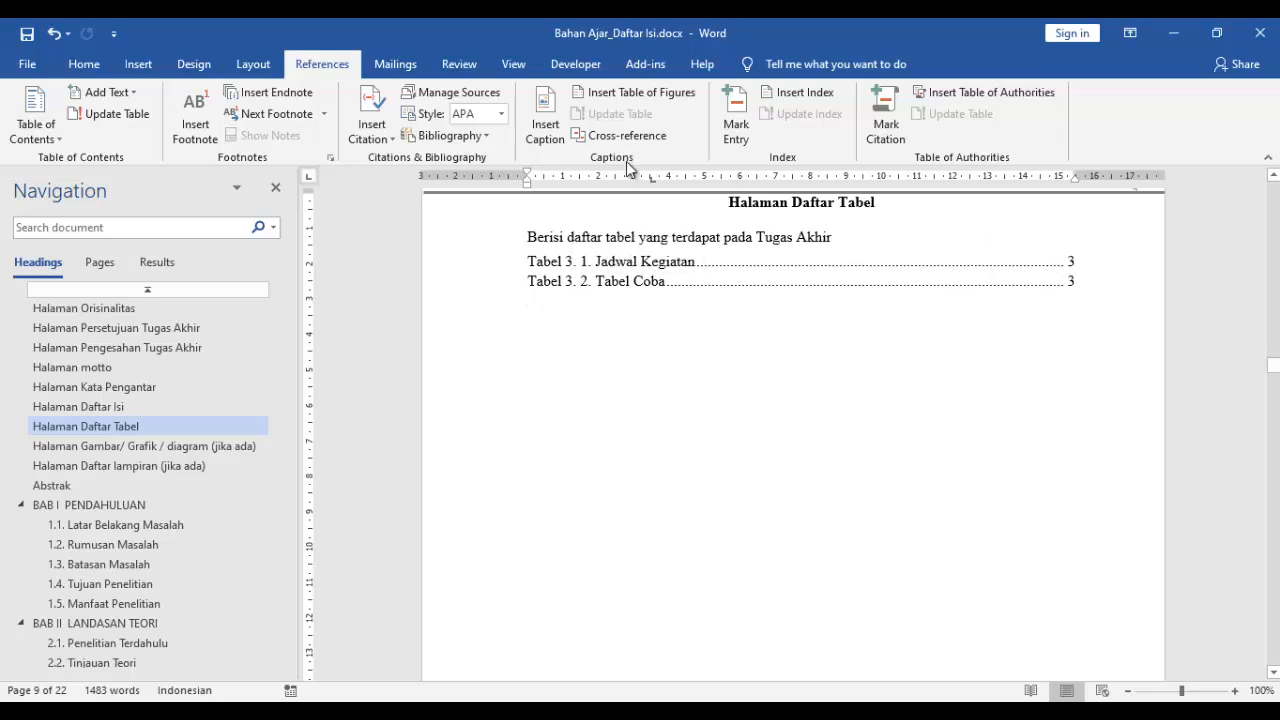
Insert a second table of figures for the "Tabel 4." caption label below the Tabel 3. list
{"action": "left_click", "coordinate": [617, 91]}
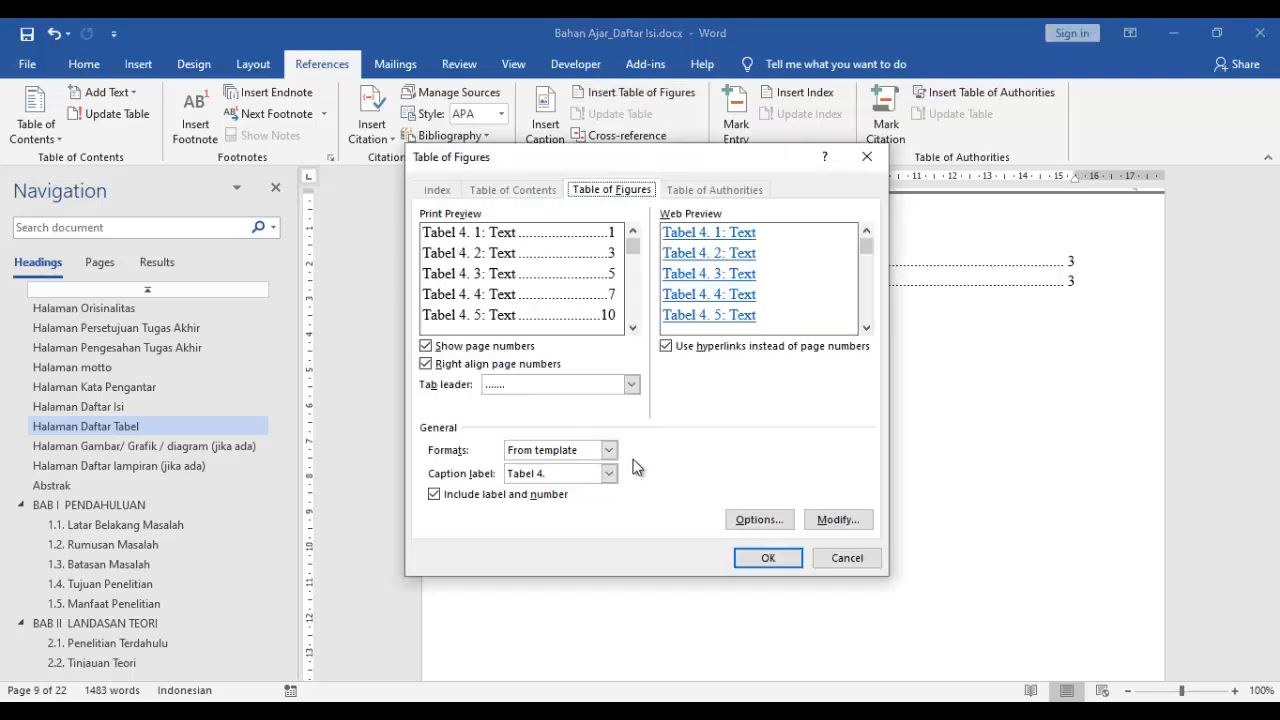
{"action": "left_click", "coordinate": [608, 474]}
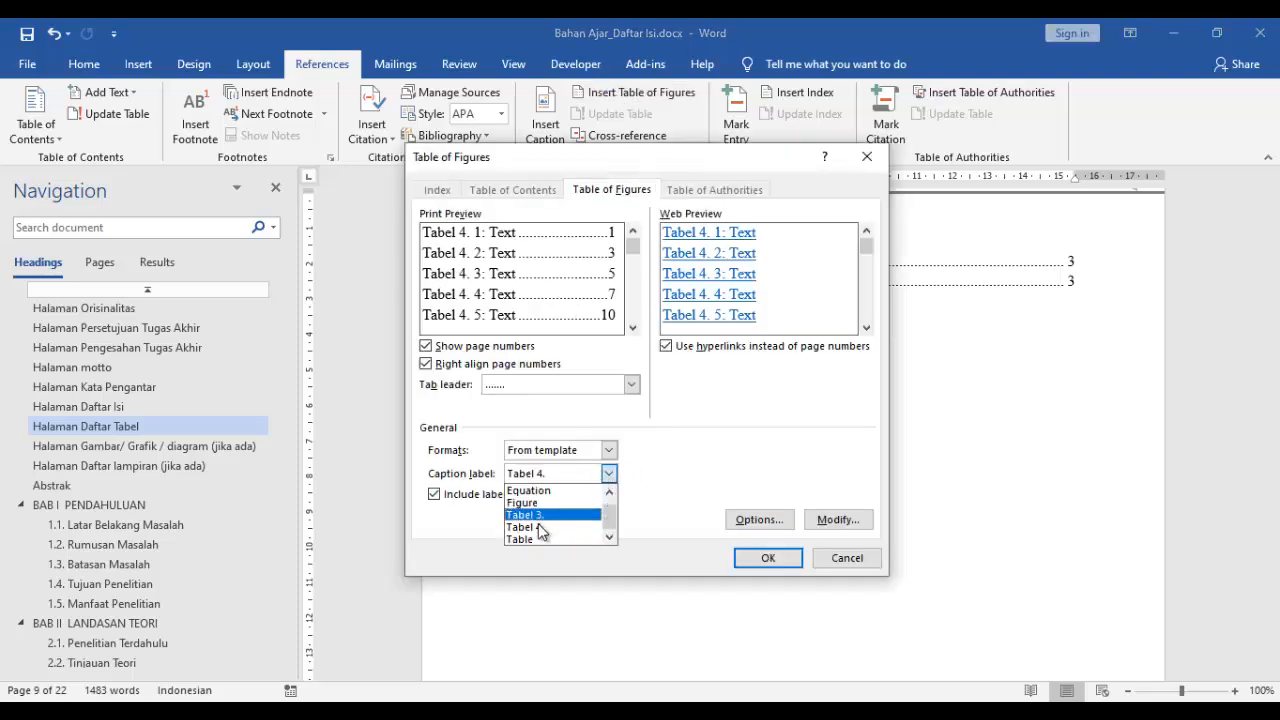
{"action": "left_click", "coordinate": [541, 526]}
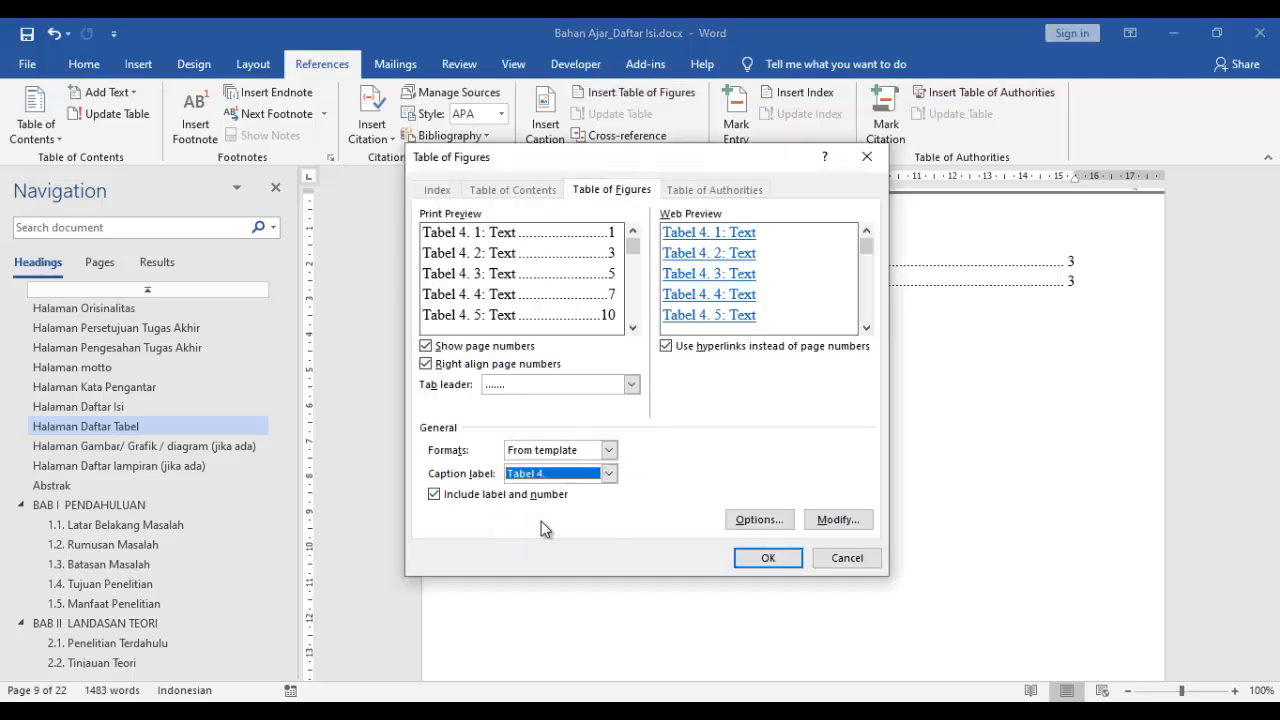
{"action": "left_click", "coordinate": [770, 560]}
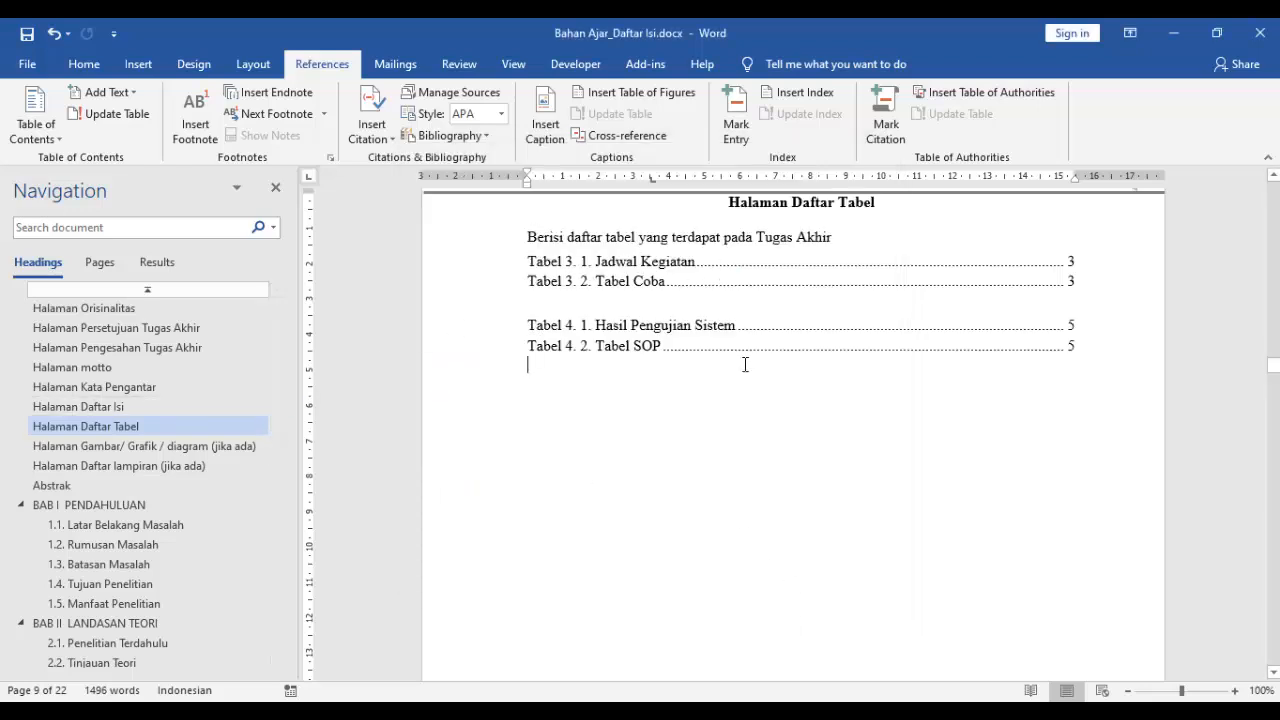
Delete the blank line between the Tabel 3. and Tabel 4. lists
{"action": "left_click", "coordinate": [628, 307]}
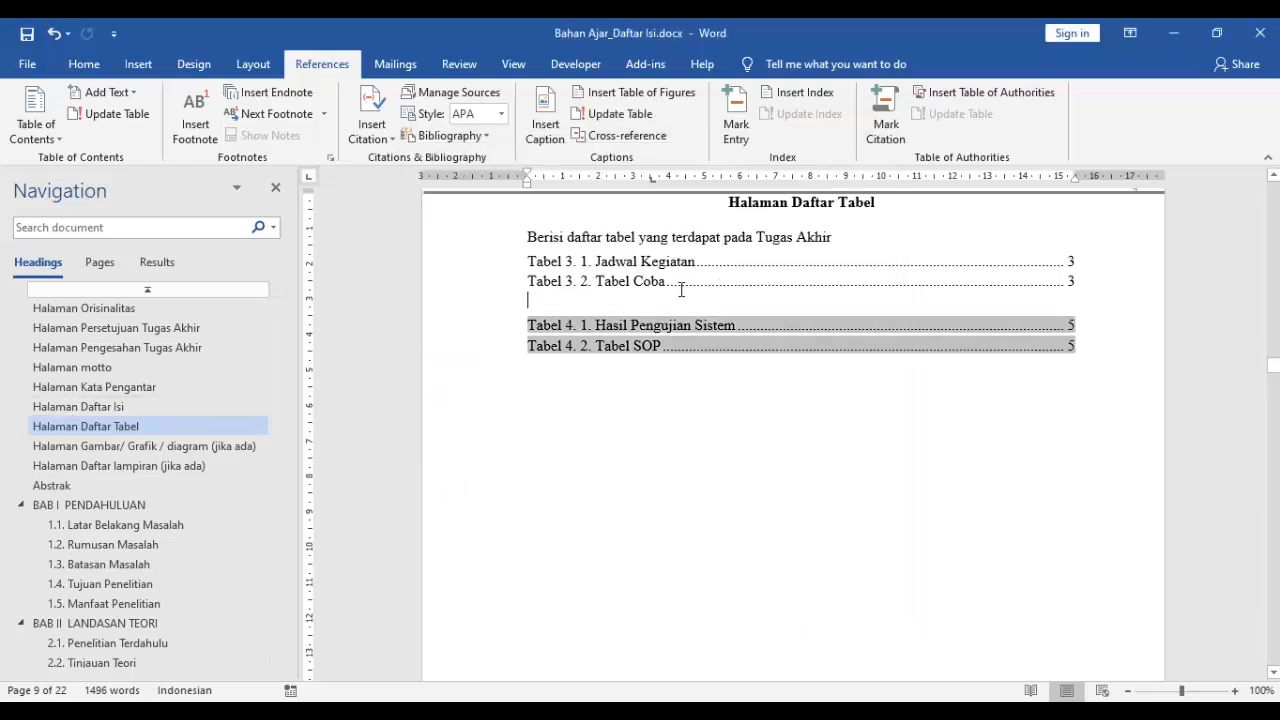
{"action": "left_click", "coordinate": [1079, 279]}
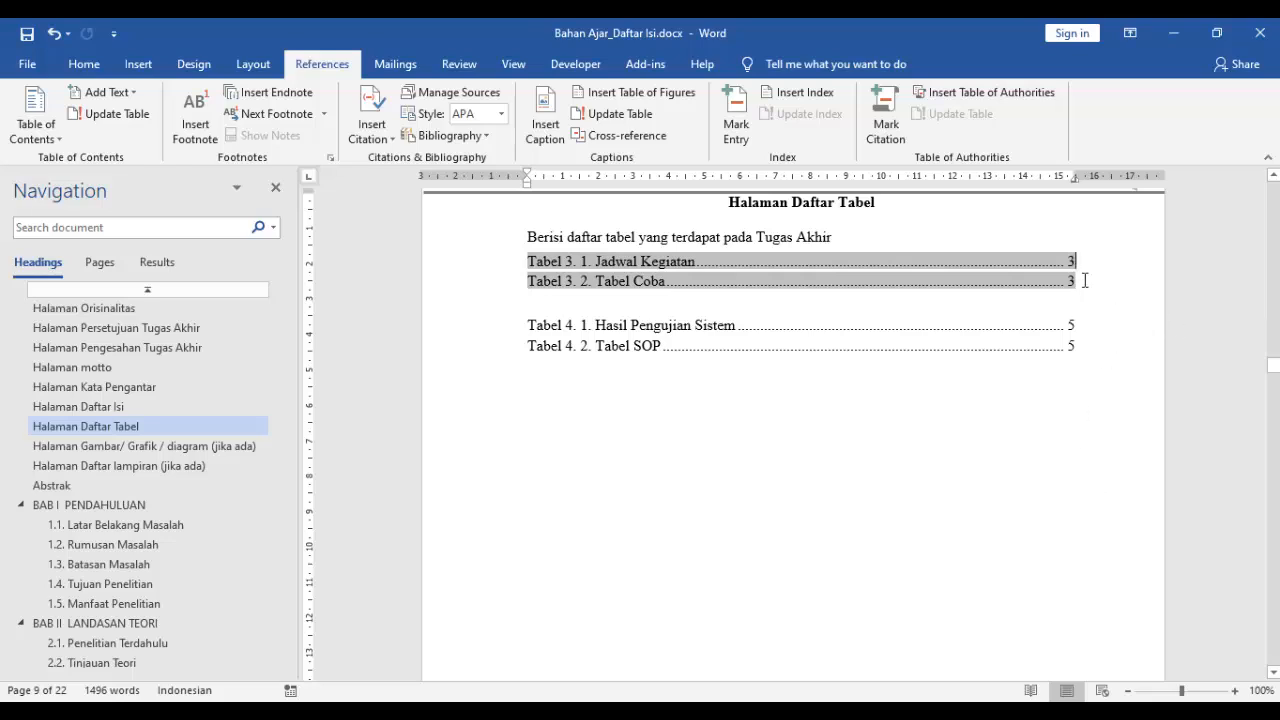
{"action": "key", "text": "Delete"}
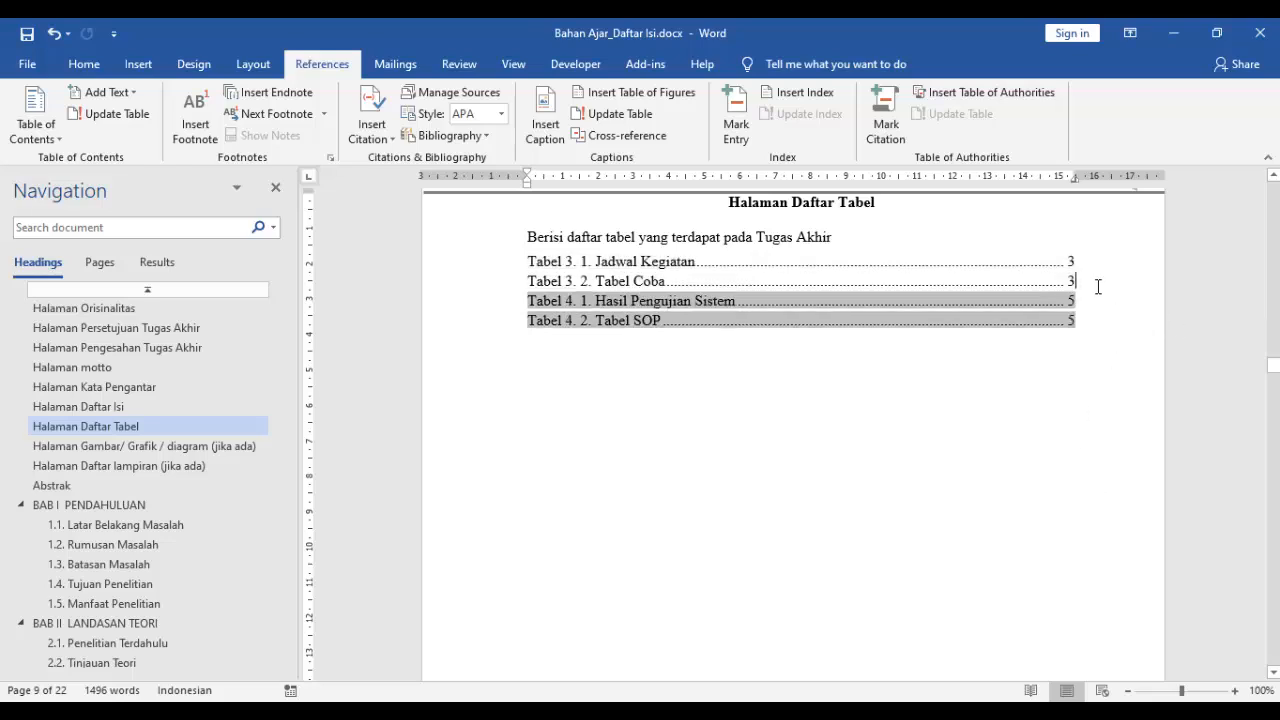
Set the line spacing of all four entries in the list of tables to 1,5
{"action": "left_click", "coordinate": [717, 422]}
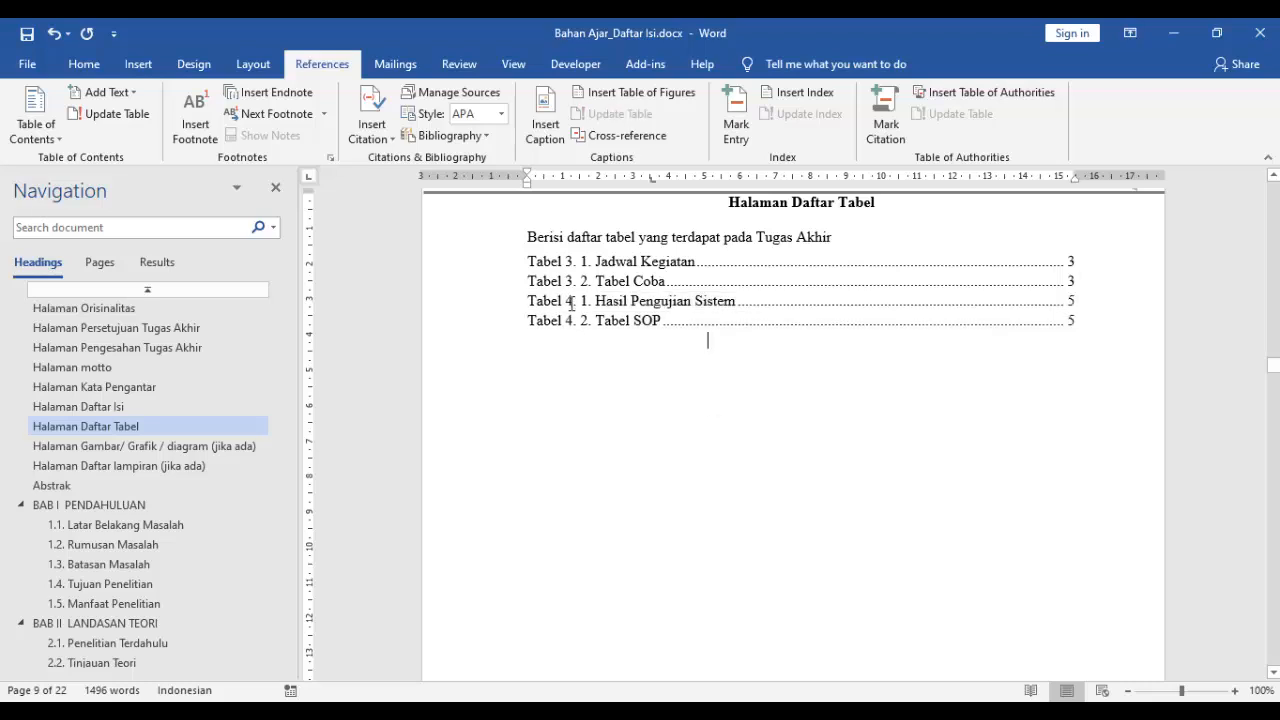
{"action": "left_click", "coordinate": [708, 341], "text": "shift"}
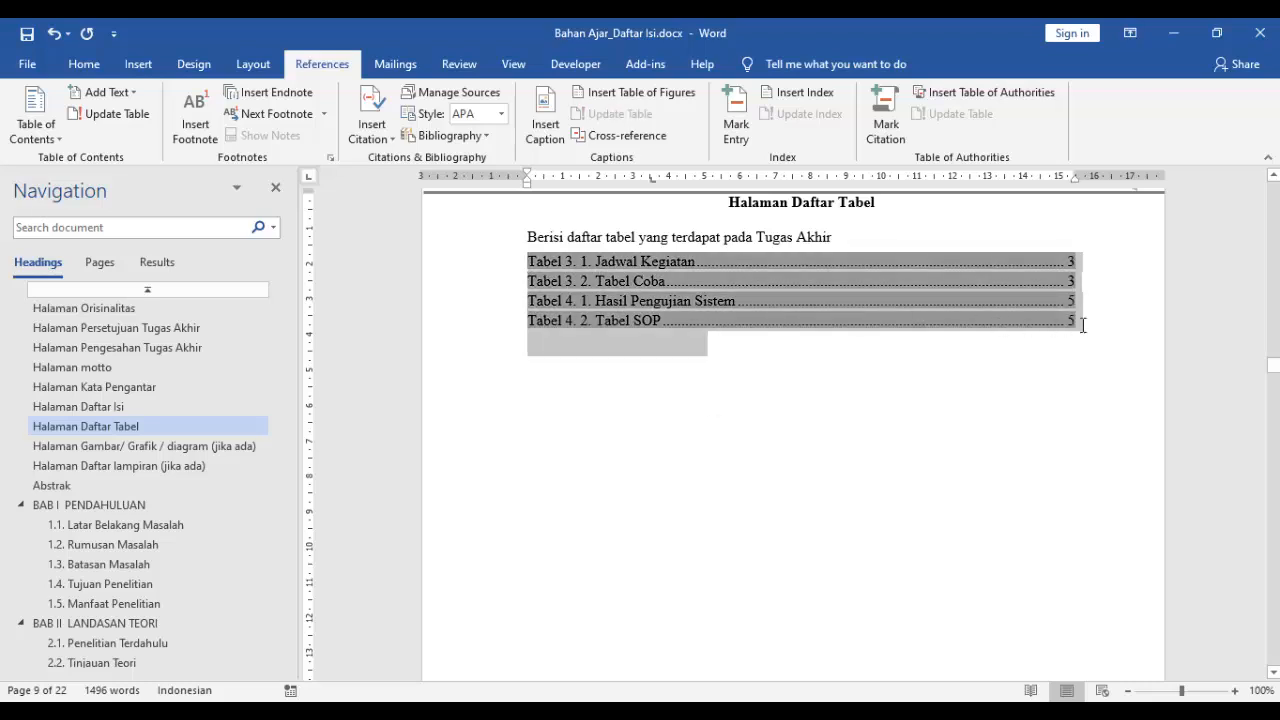
{"action": "left_click", "coordinate": [96, 64]}
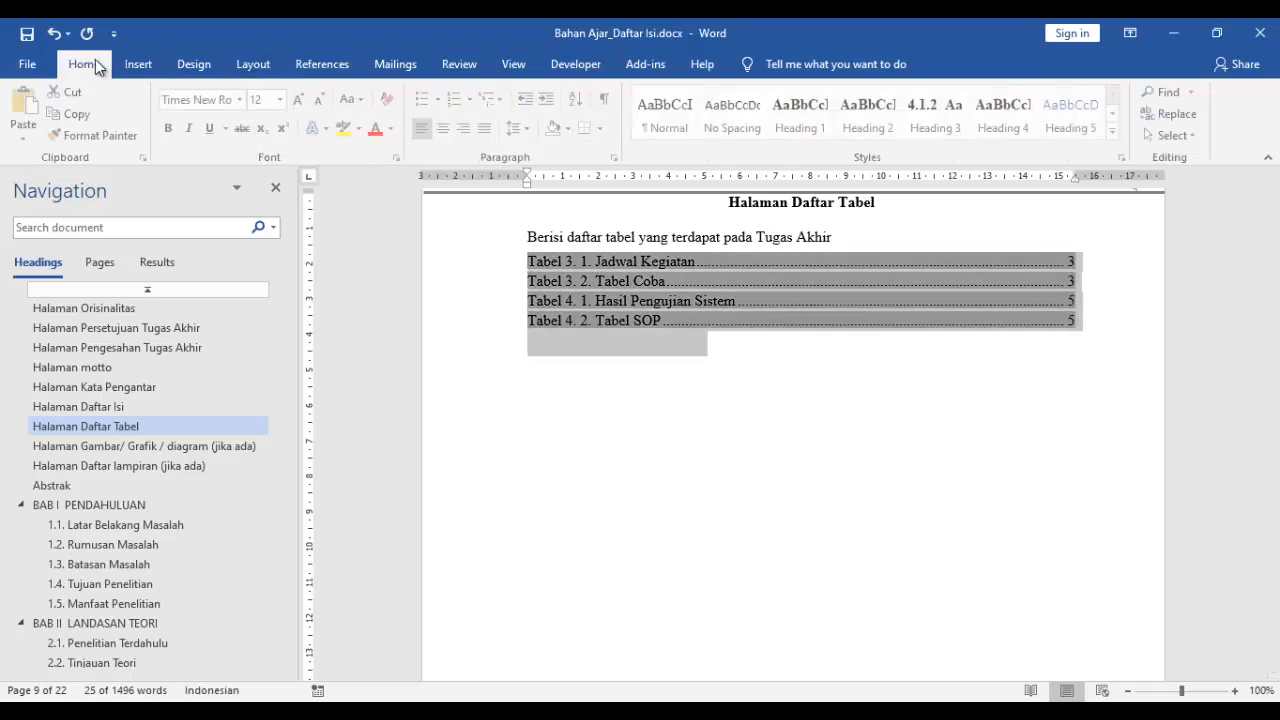
{"action": "left_click", "coordinate": [522, 128]}
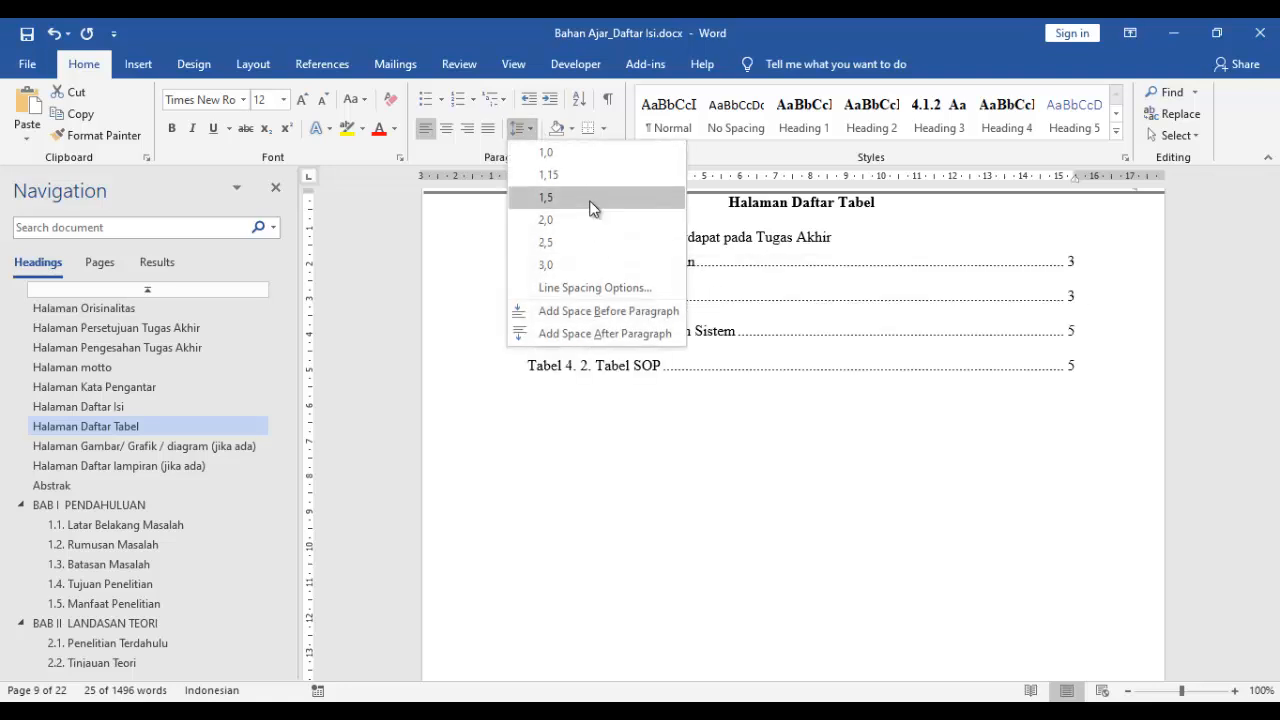
{"action": "left_click", "coordinate": [590, 203]}
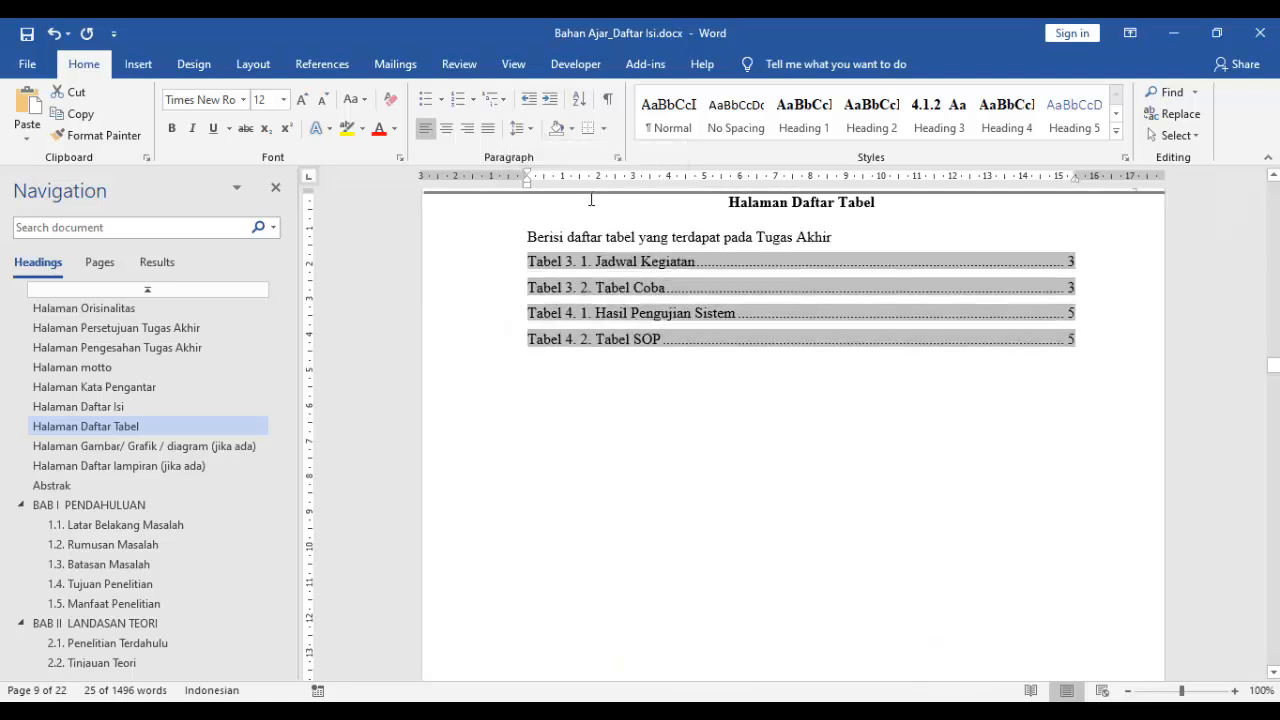
{"action": "left_click", "coordinate": [764, 414]}
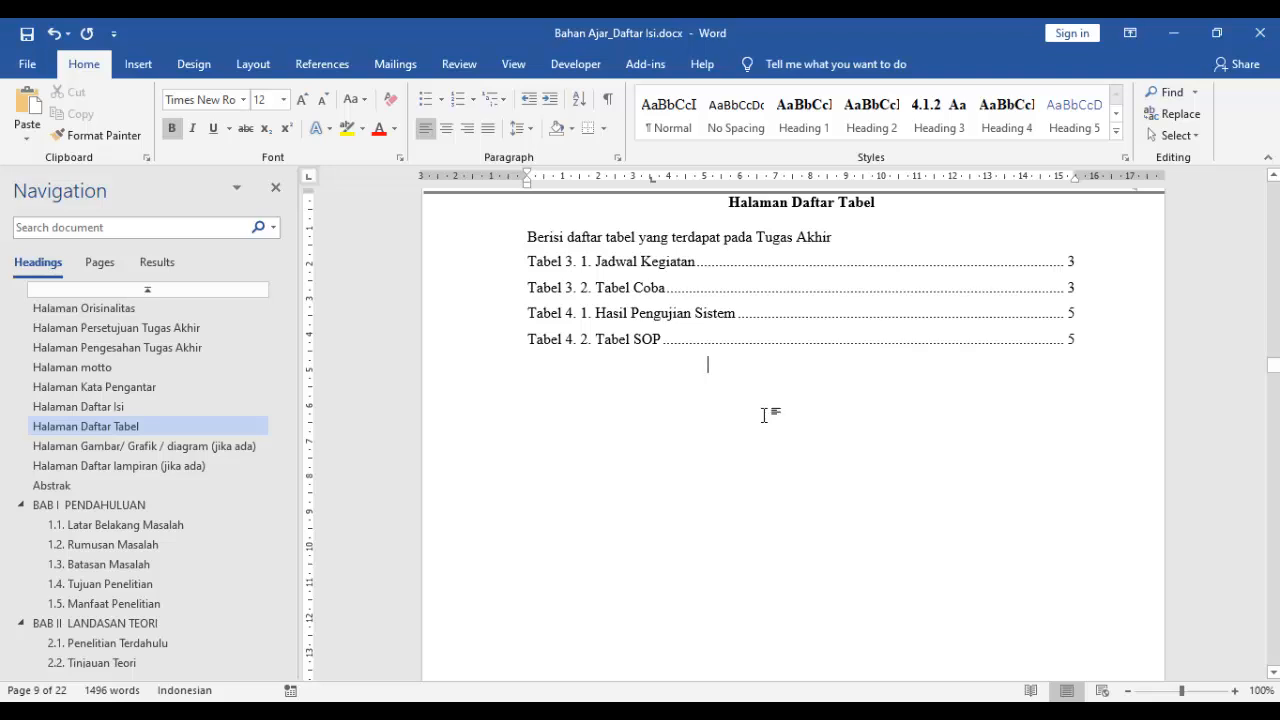
{"action": "left_click", "coordinate": [749, 333]}
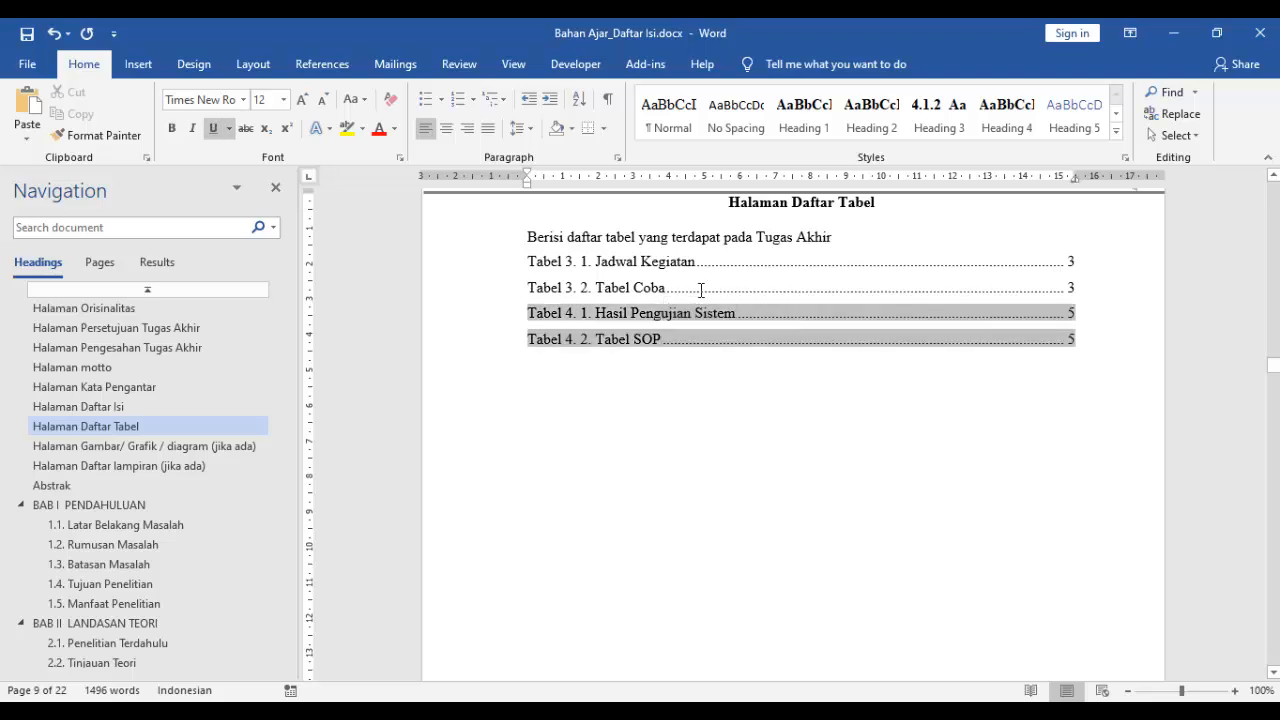
{"action": "left_click", "coordinate": [640, 288]}
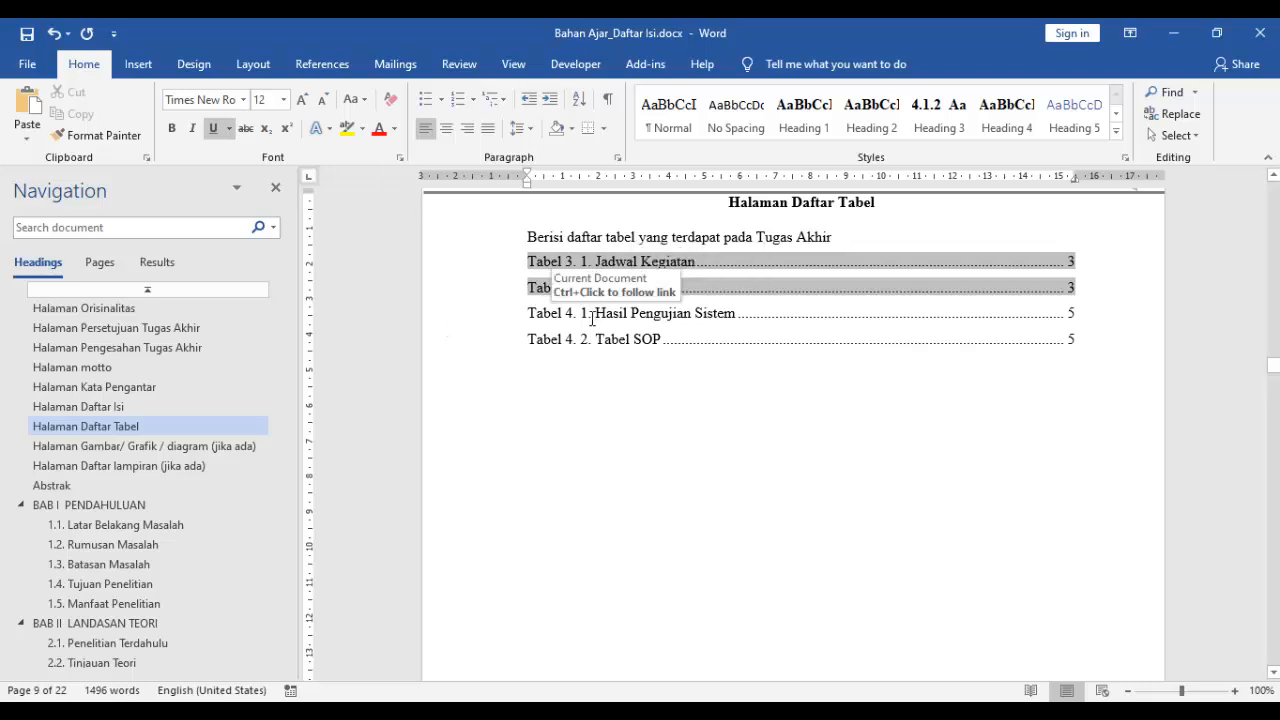
{"action": "left_click", "coordinate": [320, 66]}
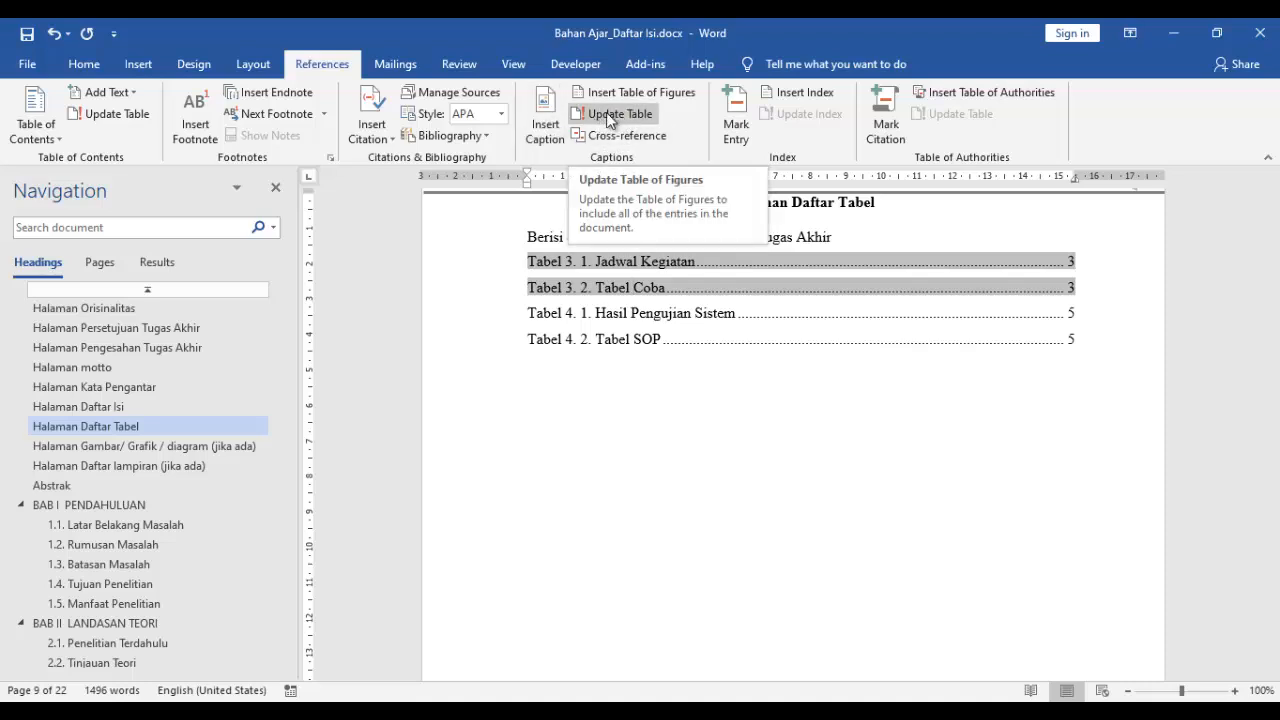
{"action": "left_click", "coordinate": [660, 470]}
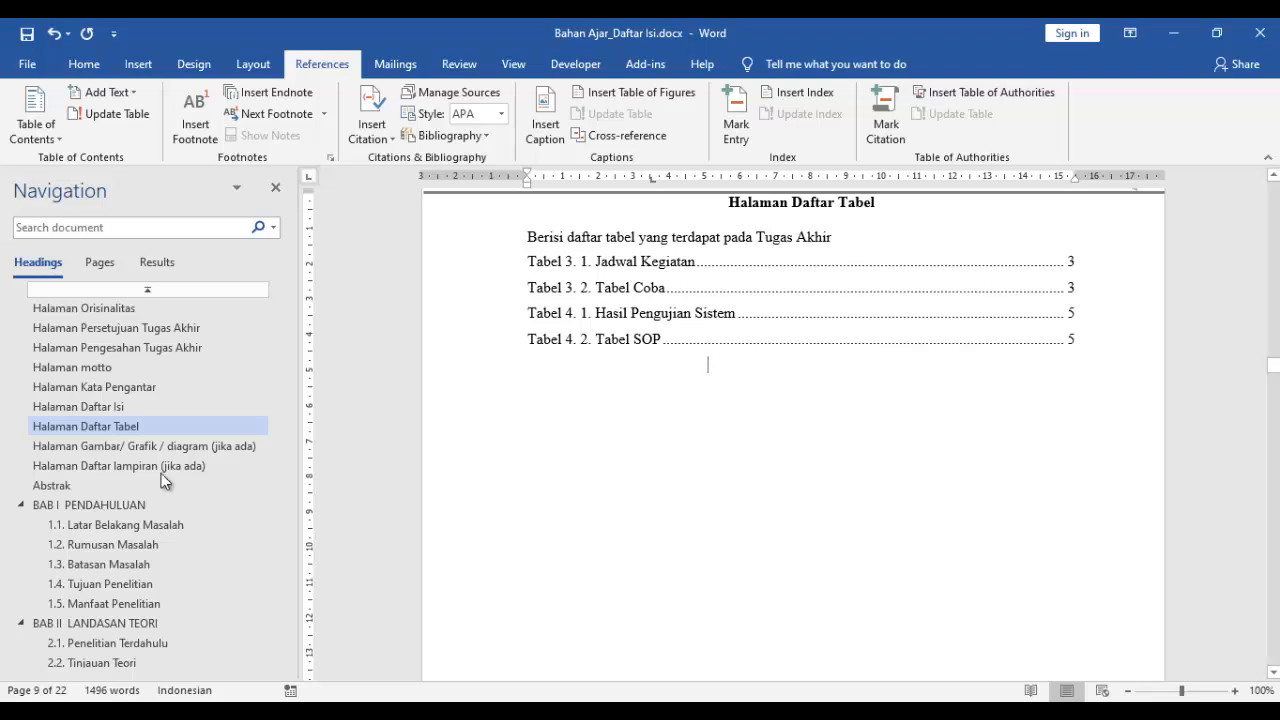
Create the caption label "Gambar 3." and insert its numbered caption before "Software Development Life Cycle" below the SDLC picture in section 3.5
{"action": "left_click", "coordinate": [149, 447]}
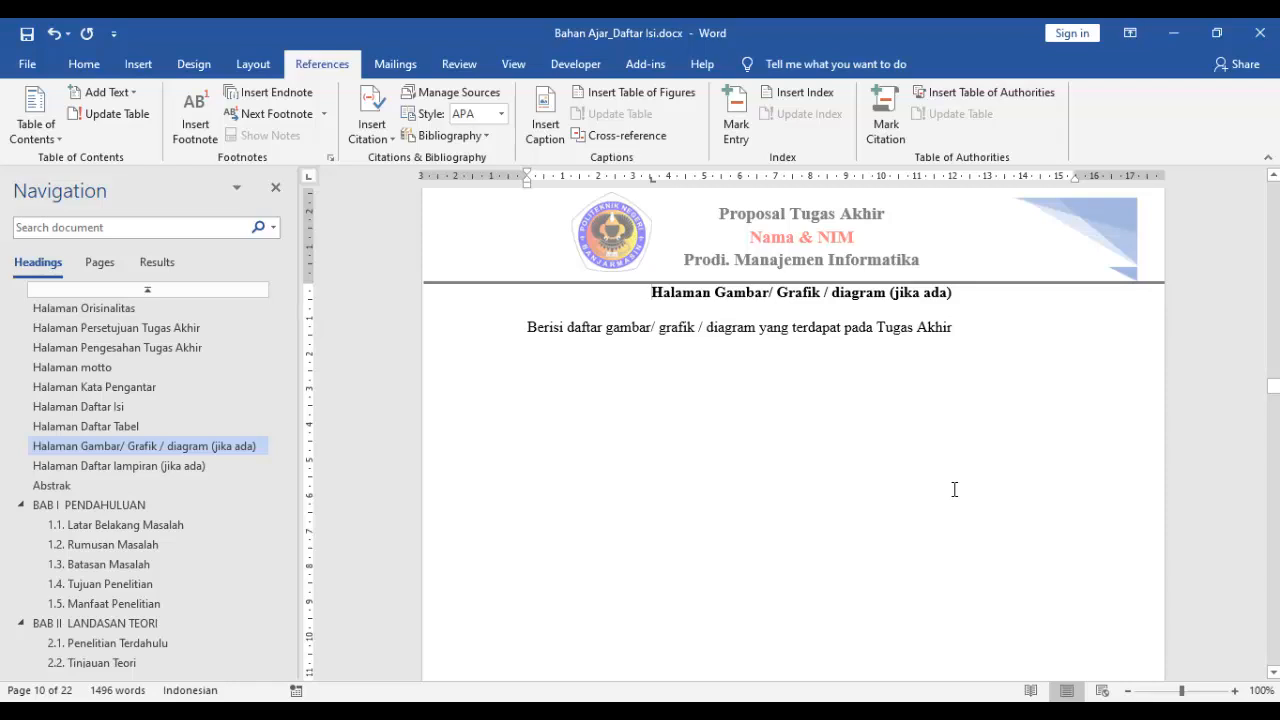
{"action": "scroll", "coordinate": [66, 568], "scroll_direction": "down", "scroll_amount": 3}
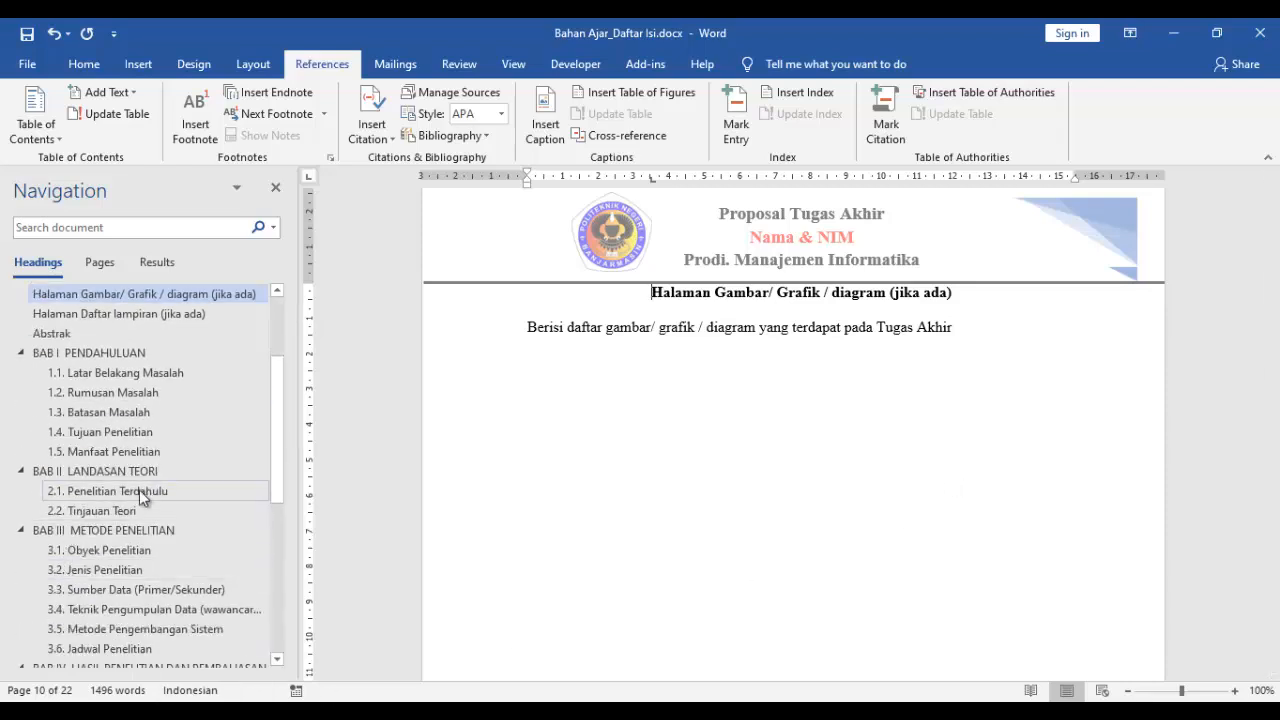
{"action": "left_click", "coordinate": [130, 492]}
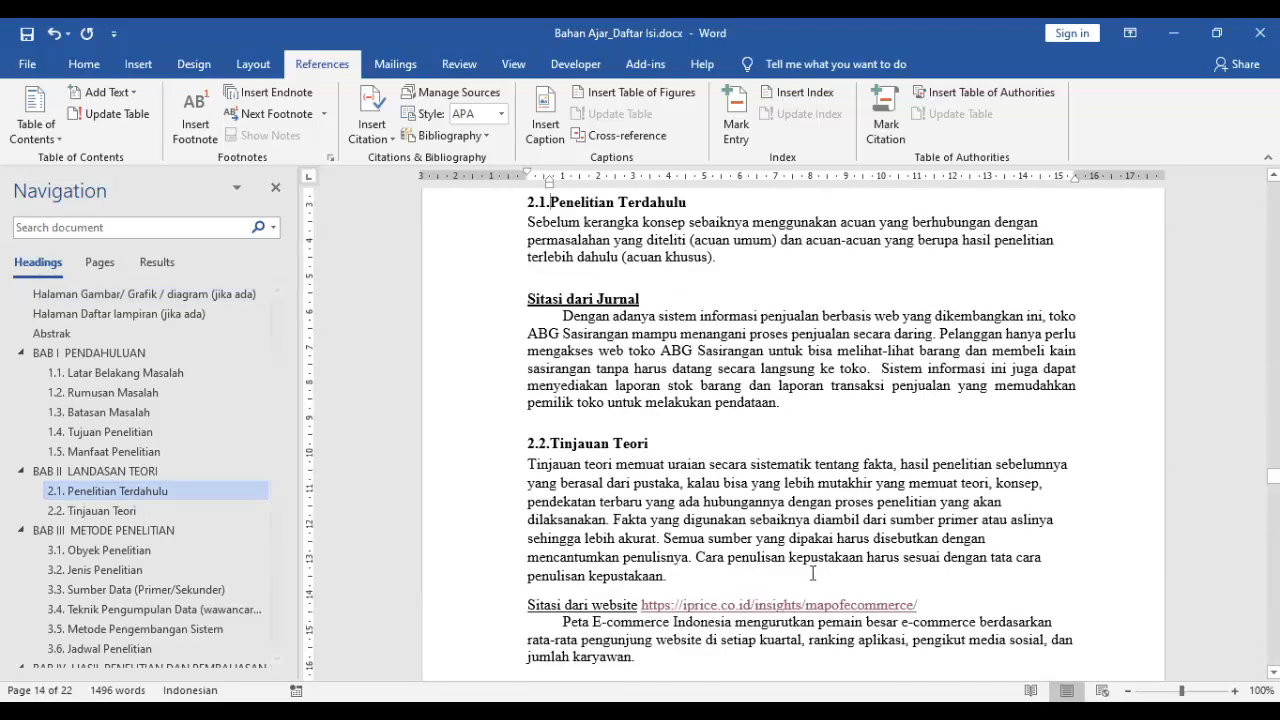
{"action": "scroll", "coordinate": [800, 605], "scroll_direction": "down", "scroll_amount": 20}
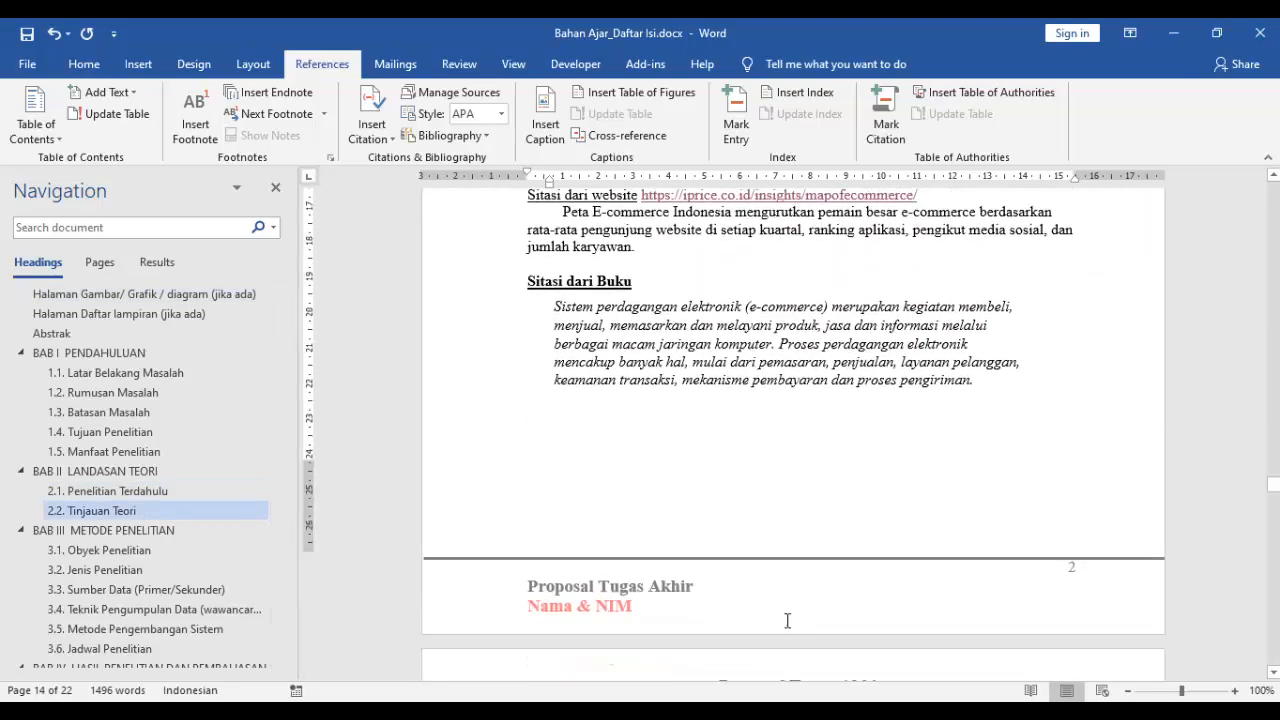
{"action": "scroll", "coordinate": [779, 624], "scroll_direction": "down", "scroll_amount": 10}
{"action": "scroll", "coordinate": [993, 552], "scroll_direction": "up", "scroll_amount": 5}
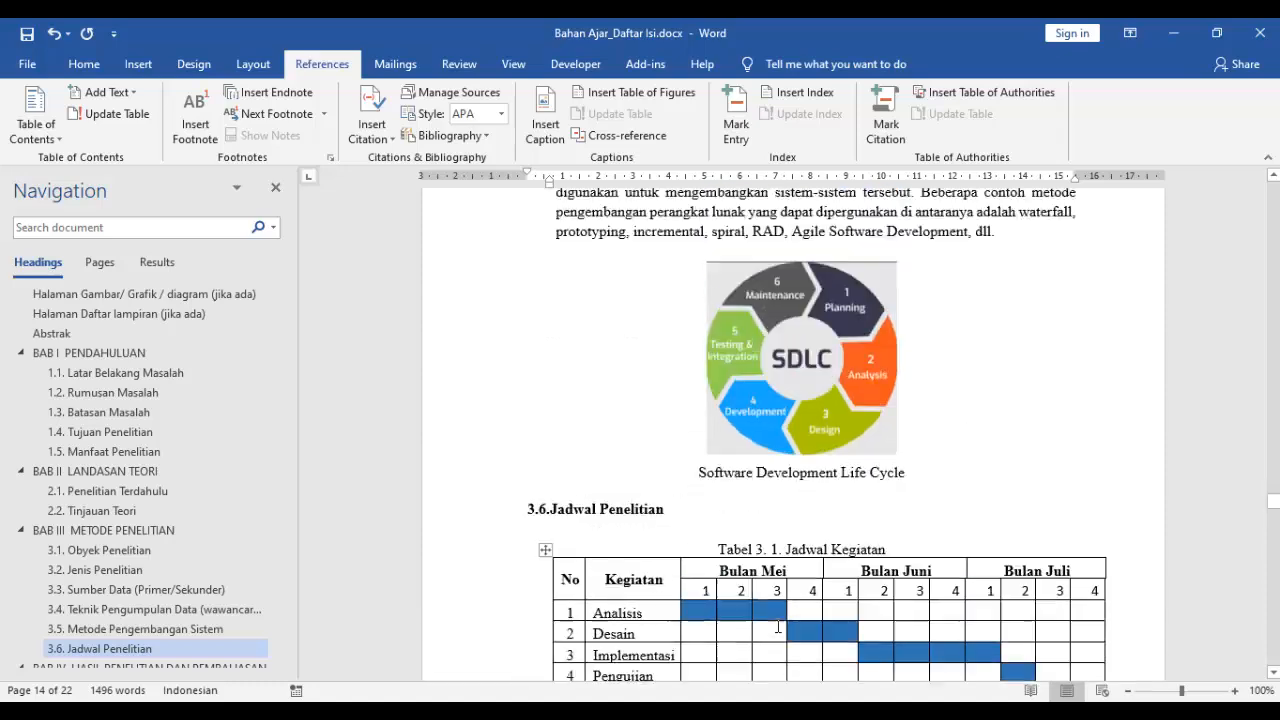
{"action": "scroll", "coordinate": [920, 623], "scroll_direction": "up", "scroll_amount": 3}
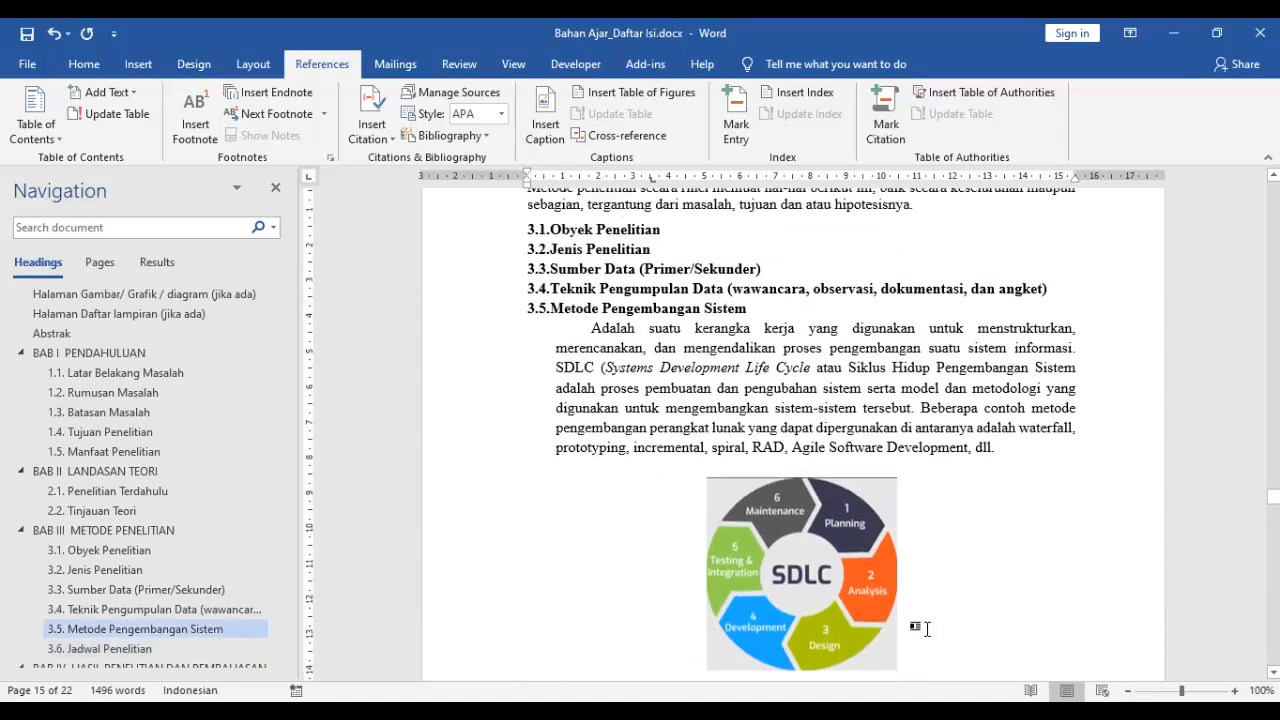
{"action": "scroll", "coordinate": [916, 635], "scroll_direction": "down", "scroll_amount": 2}
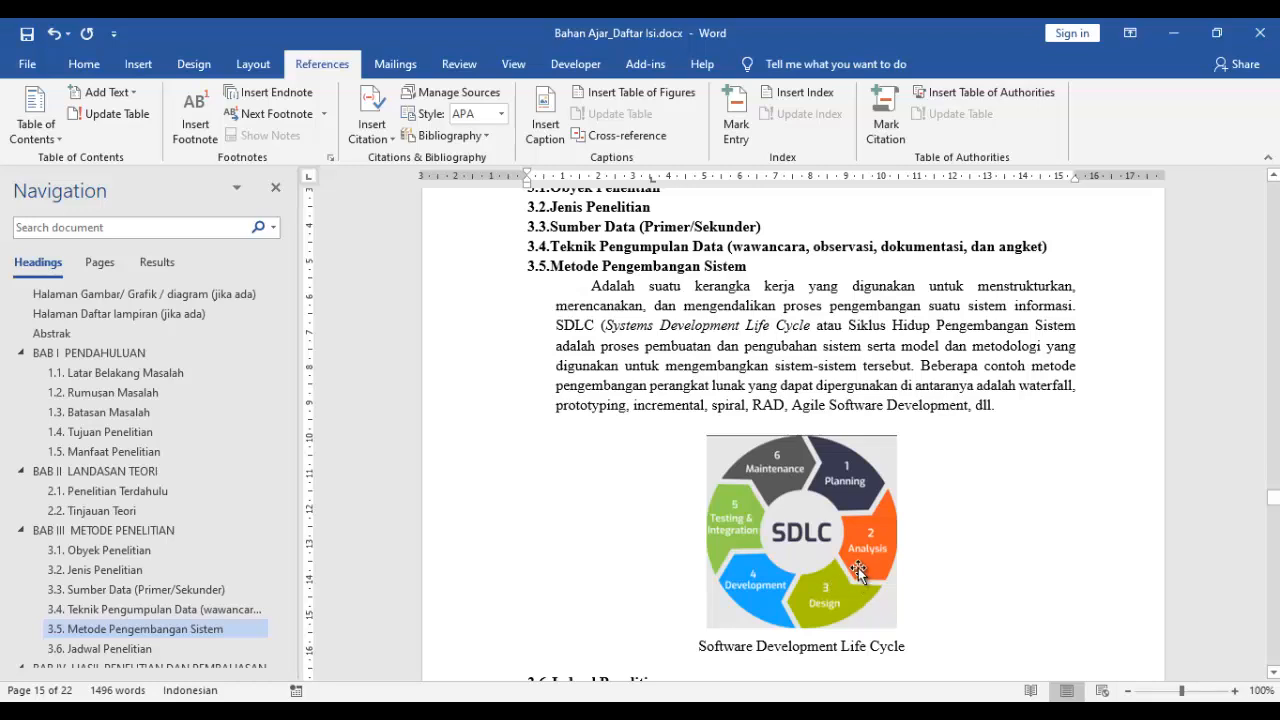
{"action": "left_click", "coordinate": [780, 602]}
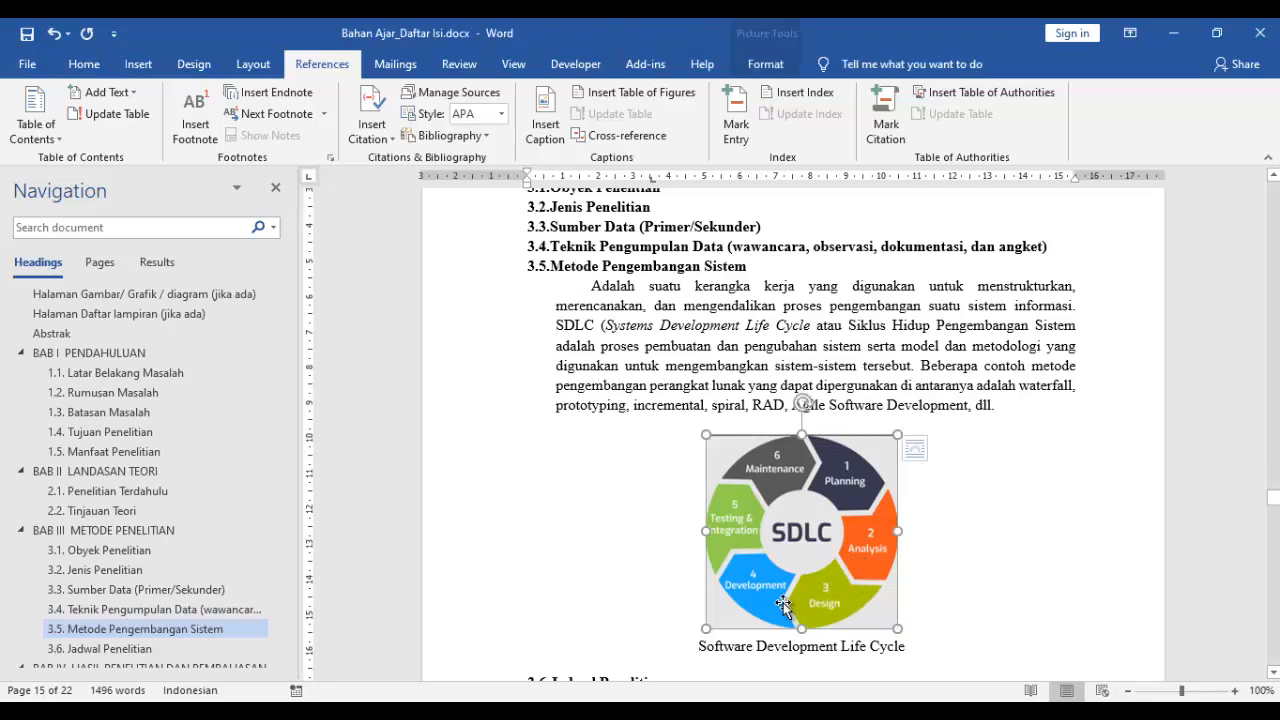
{"action": "left_click", "coordinate": [699, 652]}
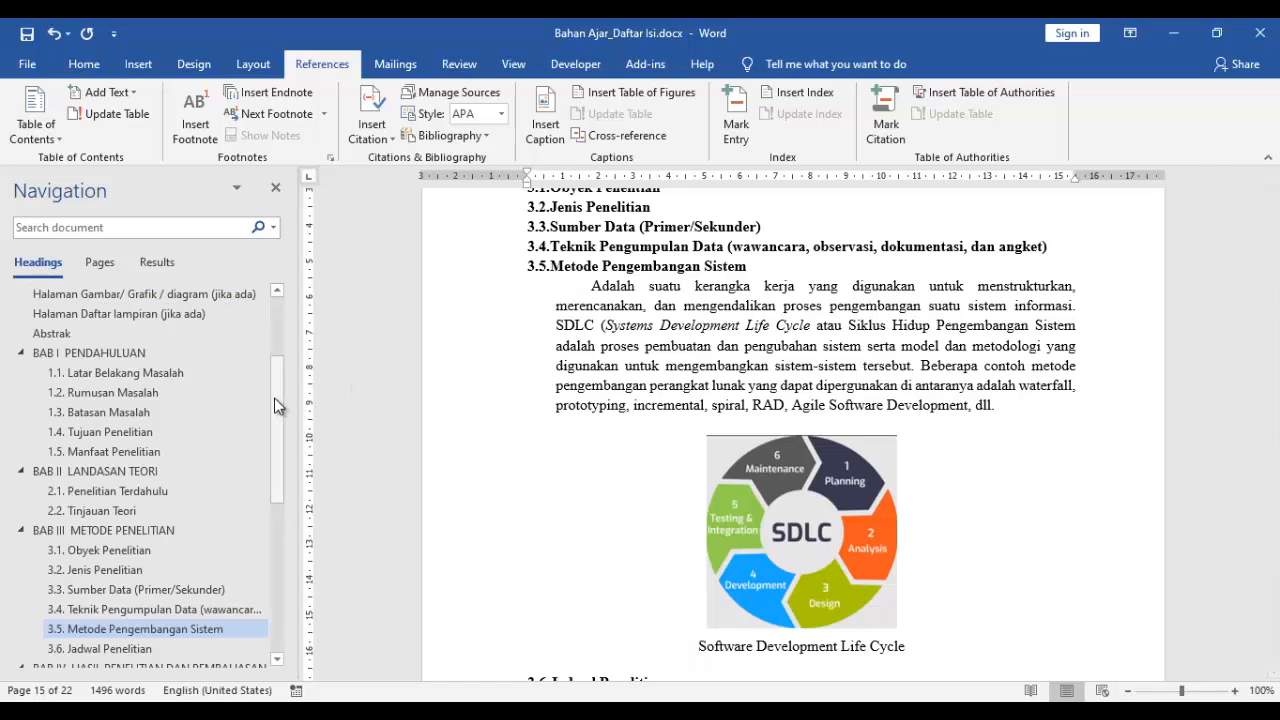
{"action": "left_click", "coordinate": [533, 139]}
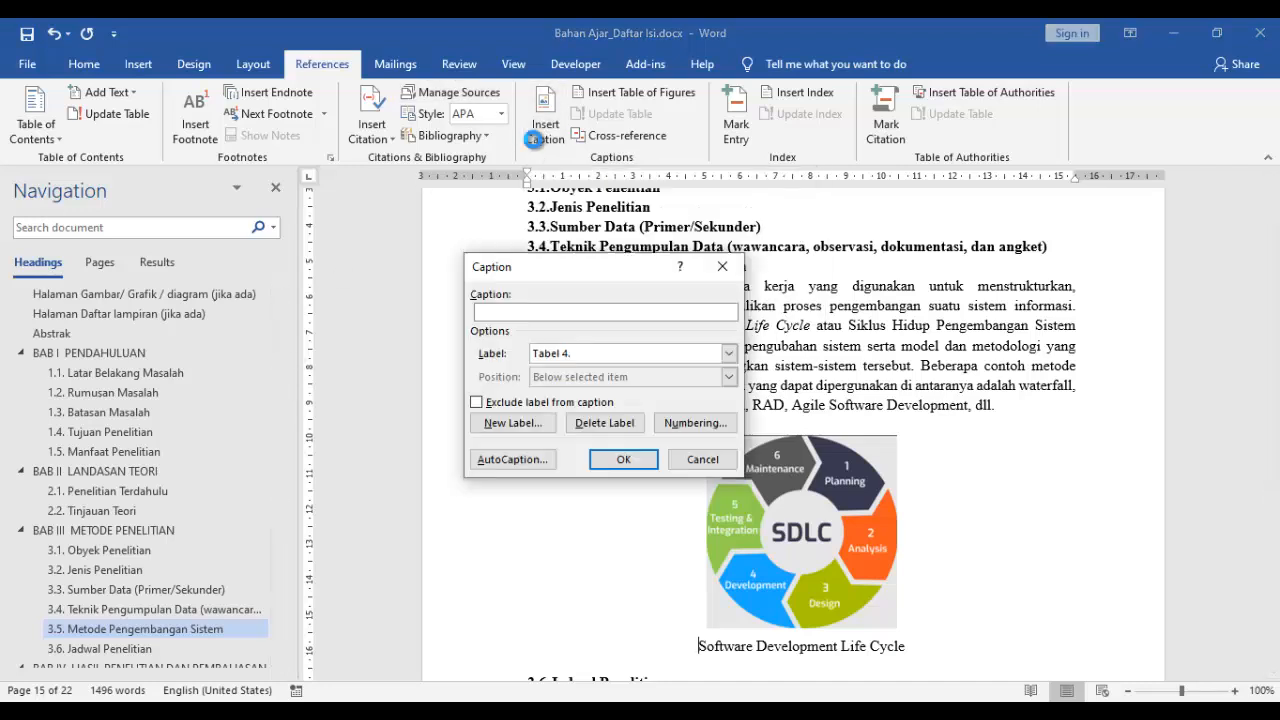
{"action": "left_click", "coordinate": [620, 354]}
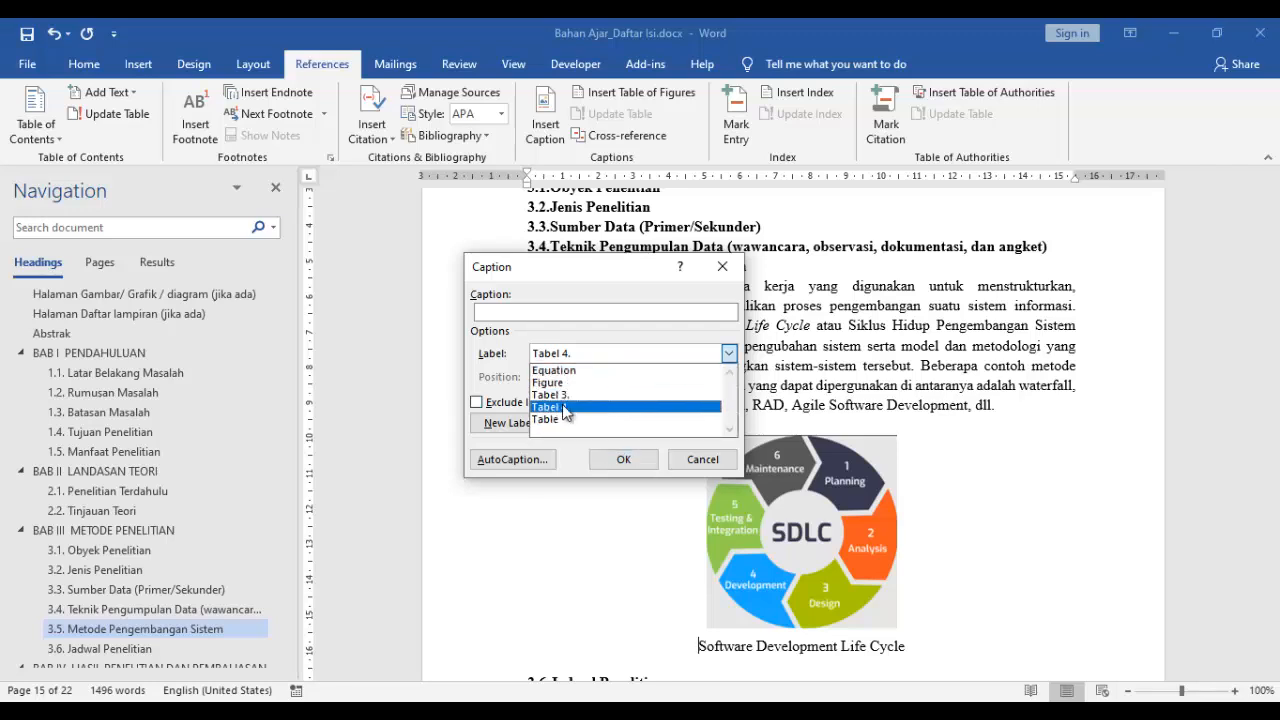
{"action": "left_click", "coordinate": [500, 442]}
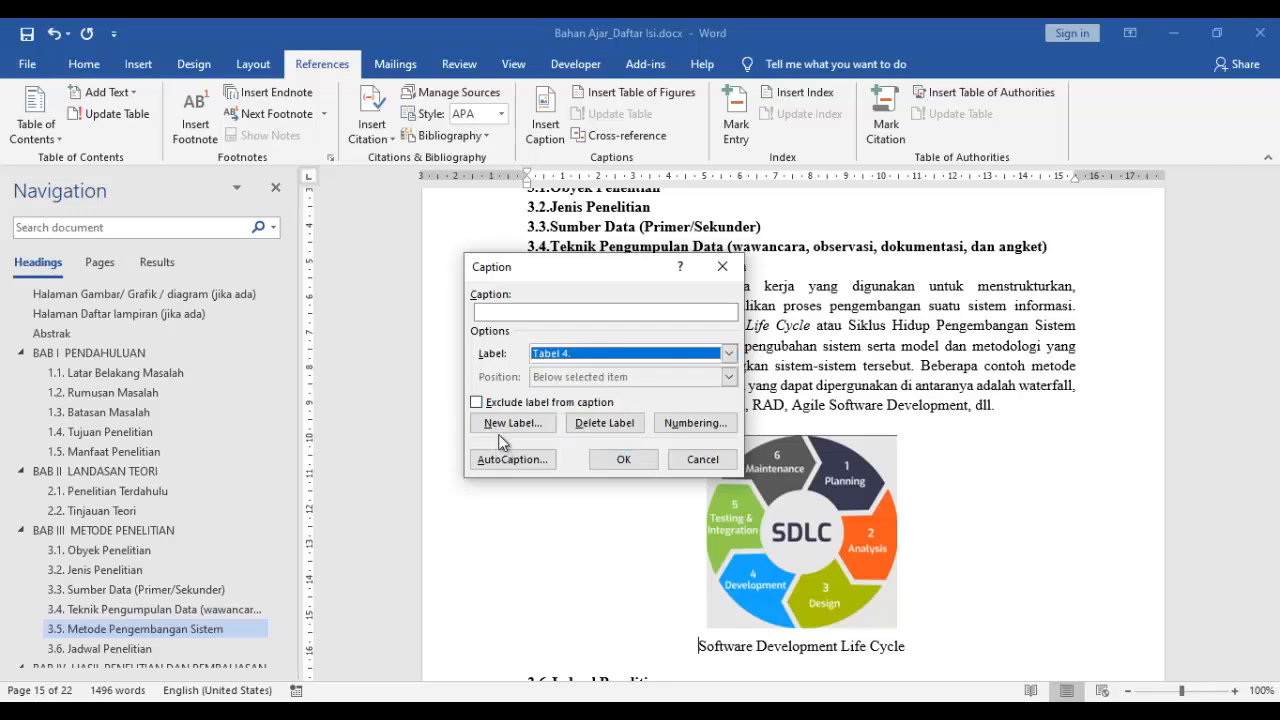
{"action": "left_click", "coordinate": [514, 424]}
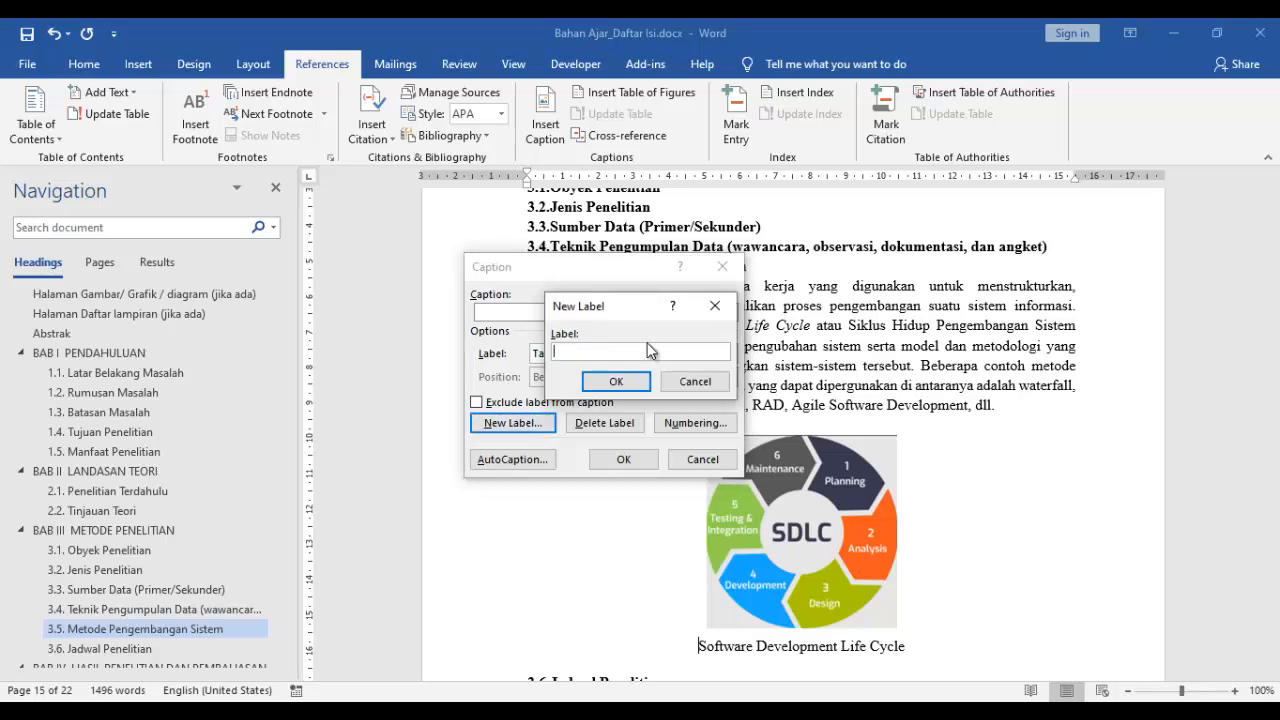
{"action": "type", "text": "Gamba"}
{"action": "type", "text": "3."}
{"action": "left_click", "coordinate": [630, 383]}
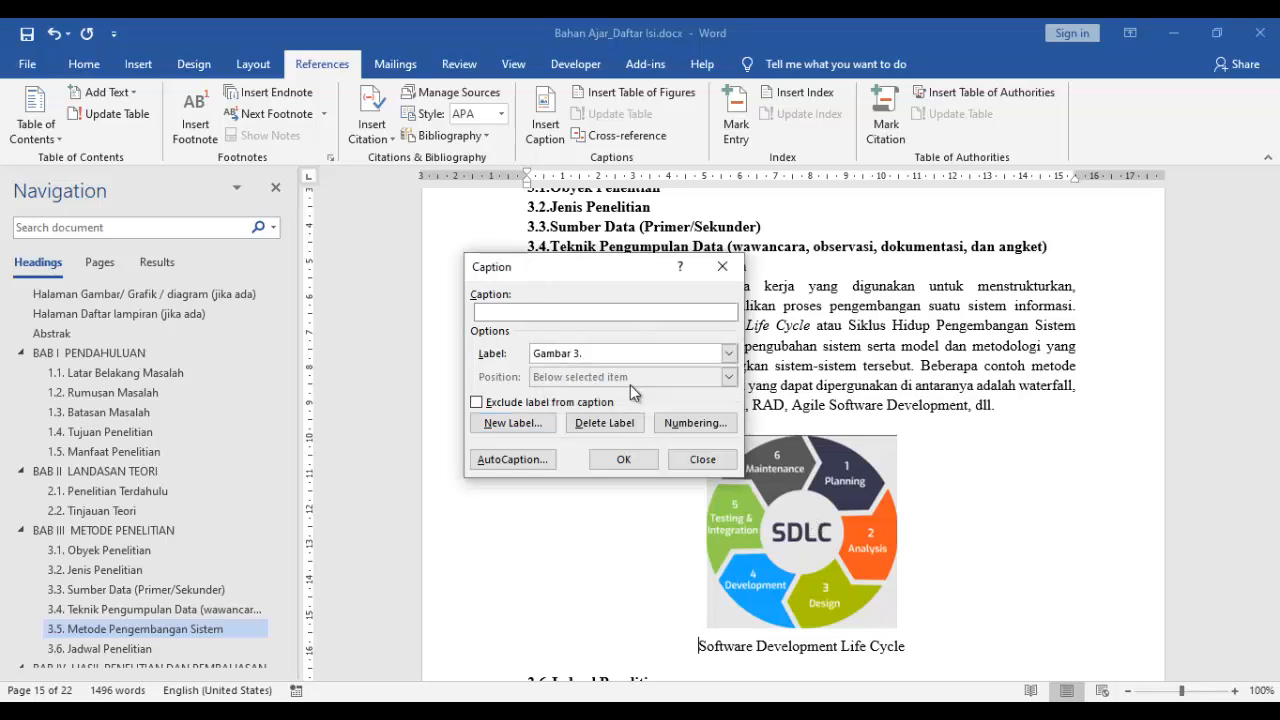
{"action": "left_click", "coordinate": [623, 460]}
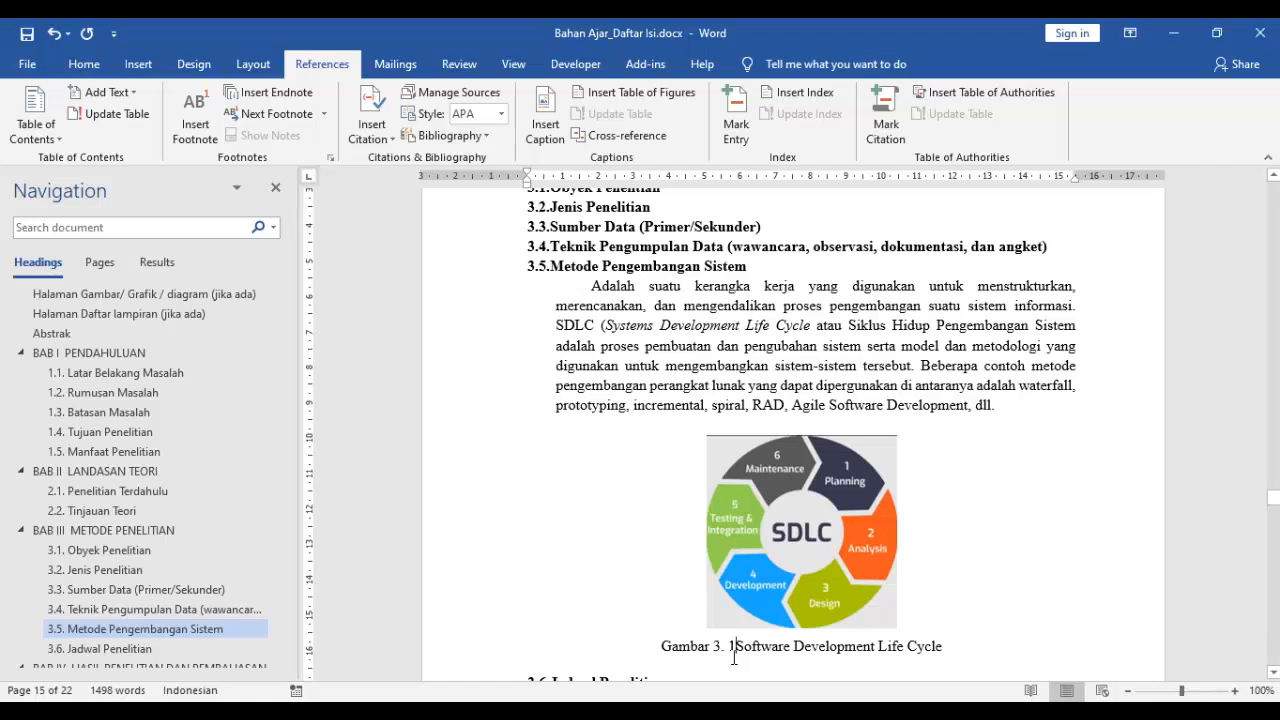
Add a period after the SDLC caption number and title it "Gambar Software Development Life Cycle", with the English phrase in italics
{"action": "type", "text": "."}
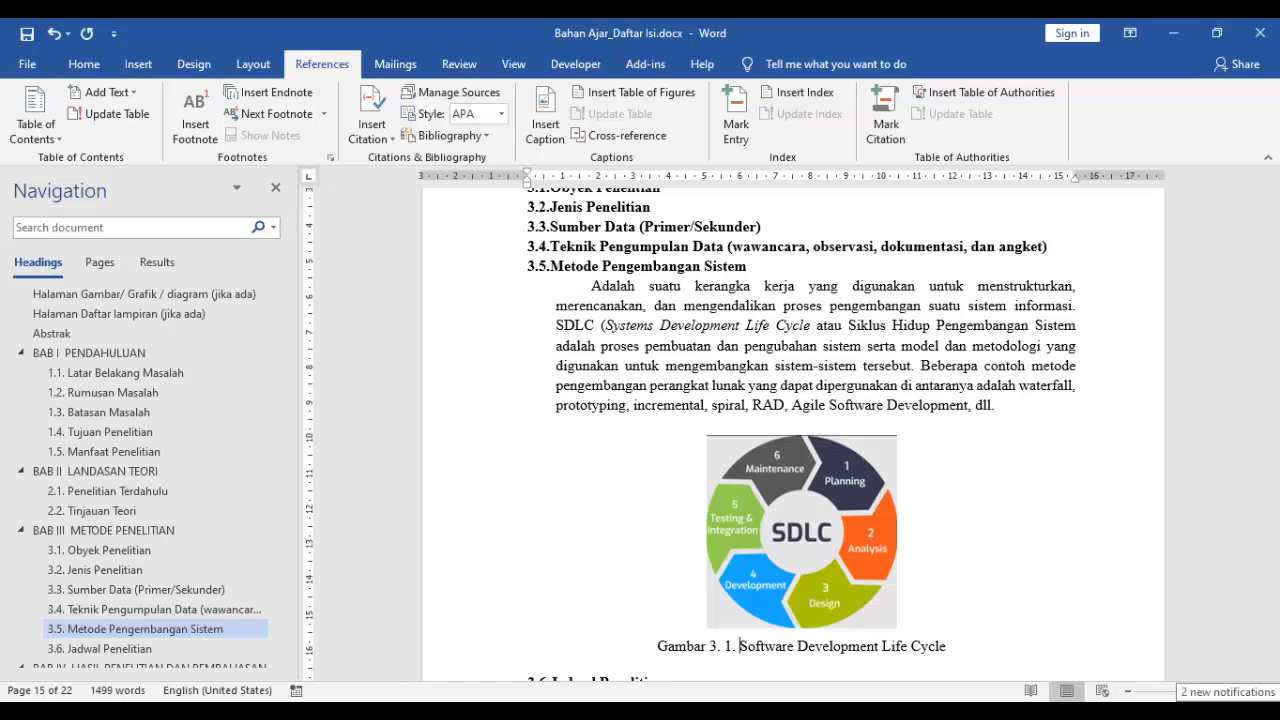
{"action": "key", "text": "shift+End"}
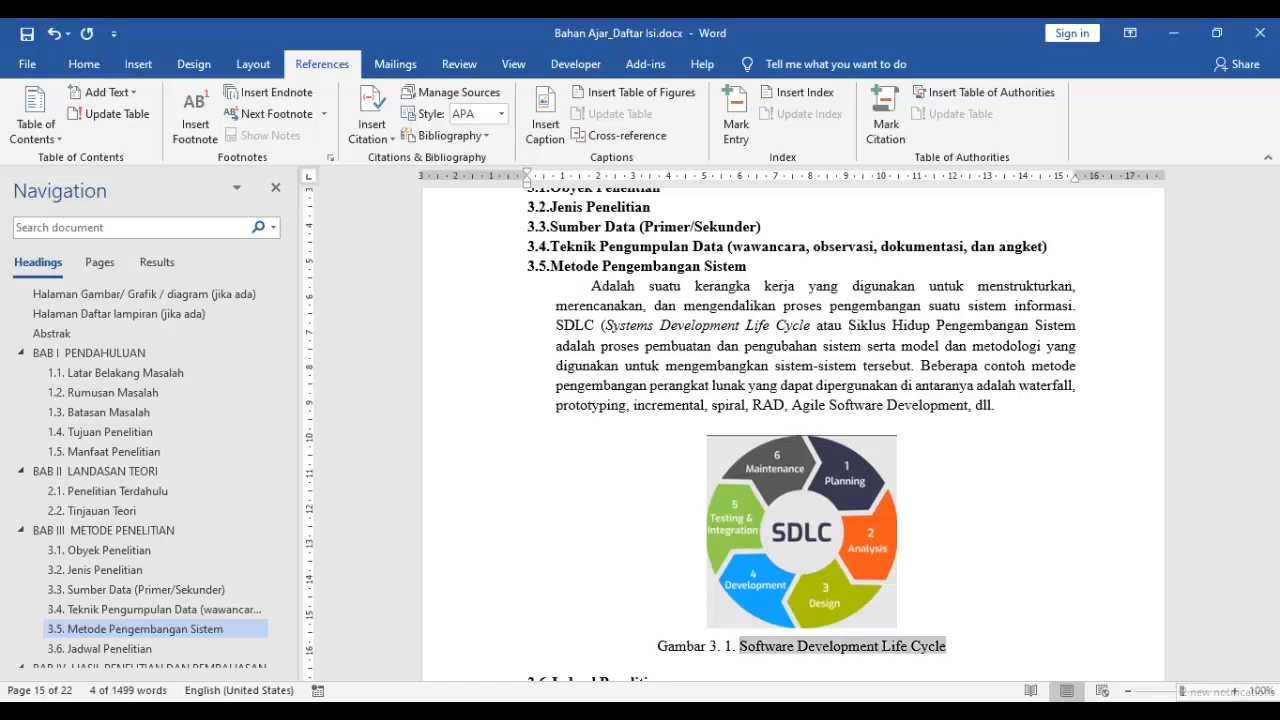
{"action": "type", "text": "Gambar Software Development Life Cycle"}
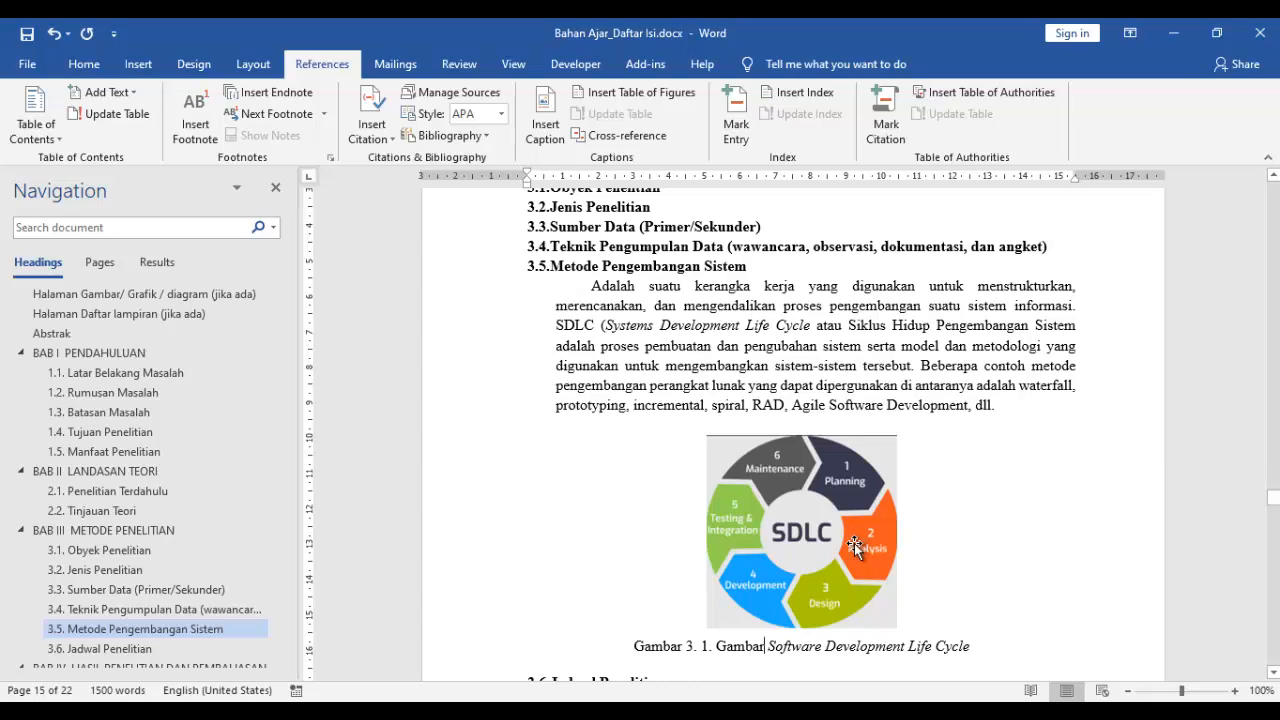
Enlarge the flowchart picture under heading 4.2.1.1 slightly from its lower corner
{"action": "scroll", "coordinate": [853, 543], "scroll_direction": "down", "scroll_amount": 4}
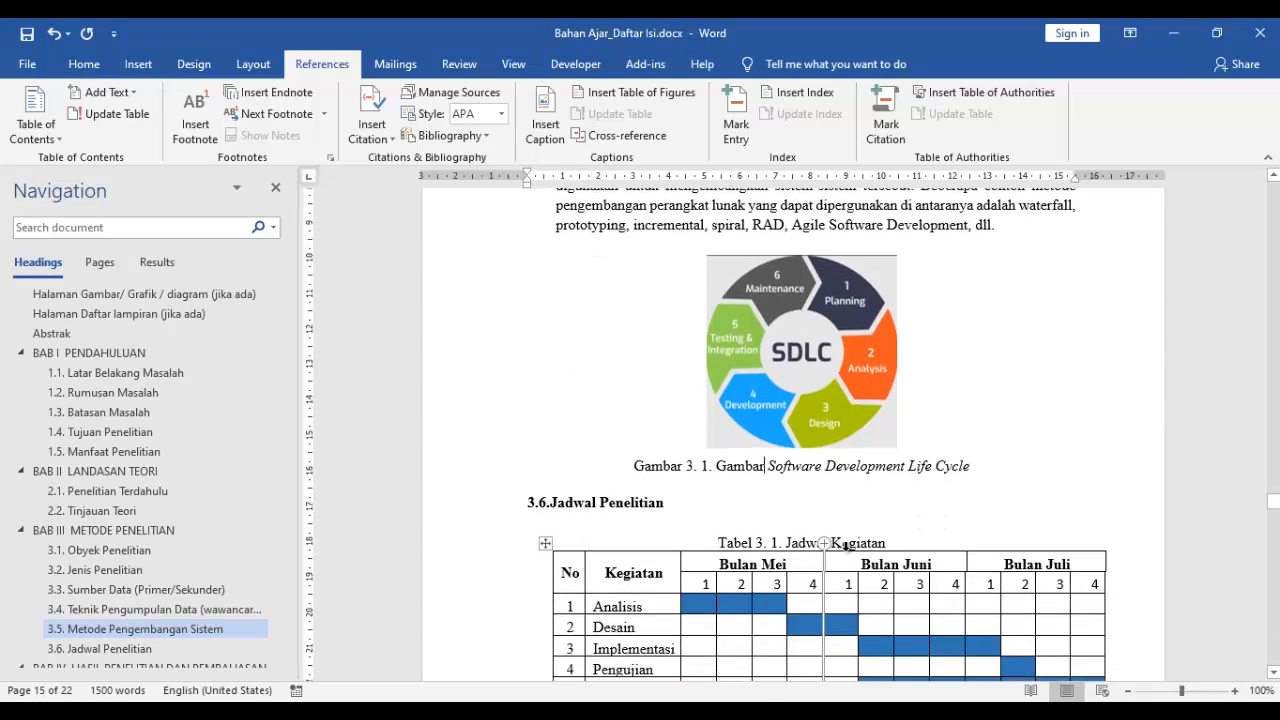
{"action": "scroll", "coordinate": [847, 549], "scroll_direction": "down", "scroll_amount": 1}
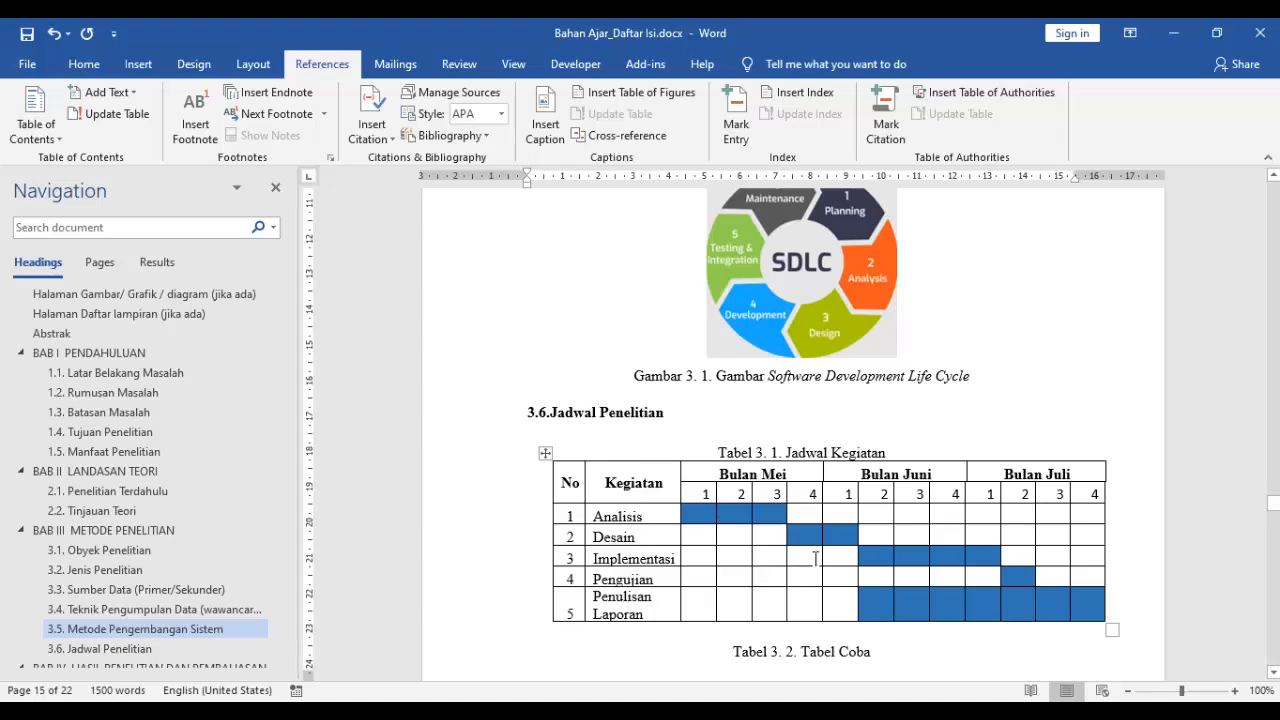
{"action": "scroll", "coordinate": [868, 491], "scroll_direction": "down", "scroll_amount": 4}
{"action": "scroll", "coordinate": [857, 494], "scroll_direction": "down", "scroll_amount": 4}
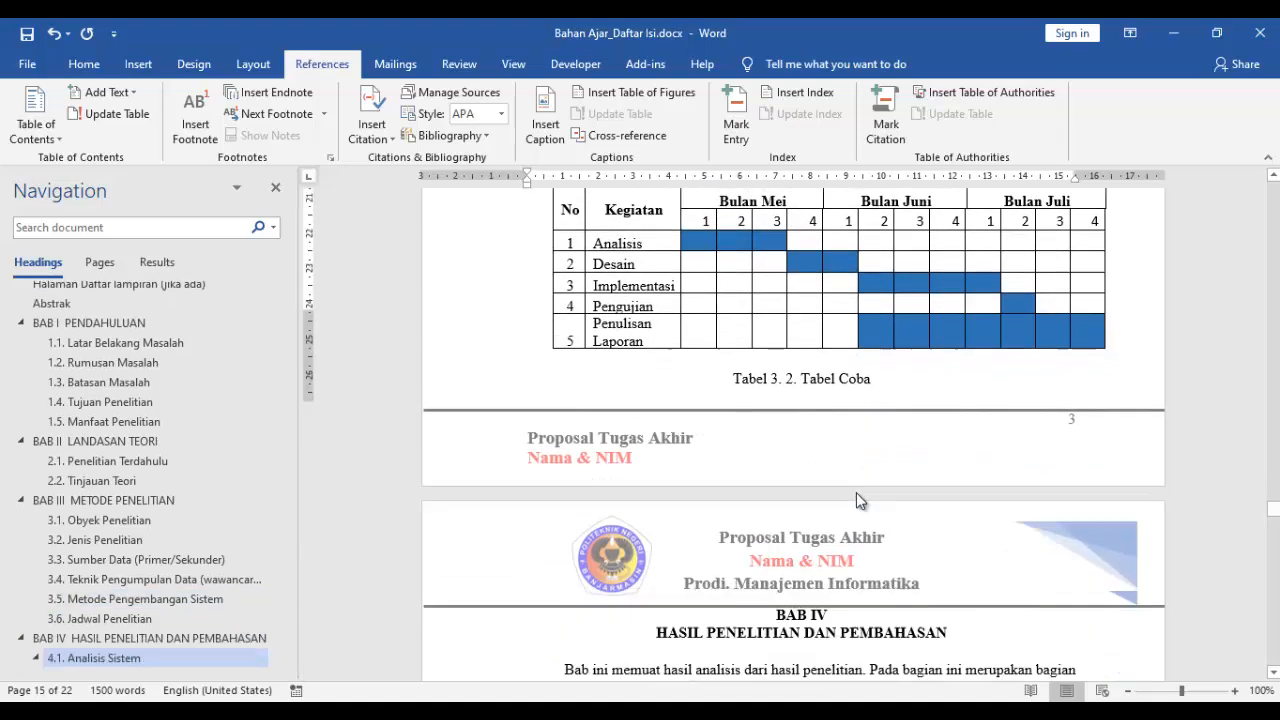
{"action": "scroll", "coordinate": [860, 497], "scroll_direction": "down", "scroll_amount": 12}
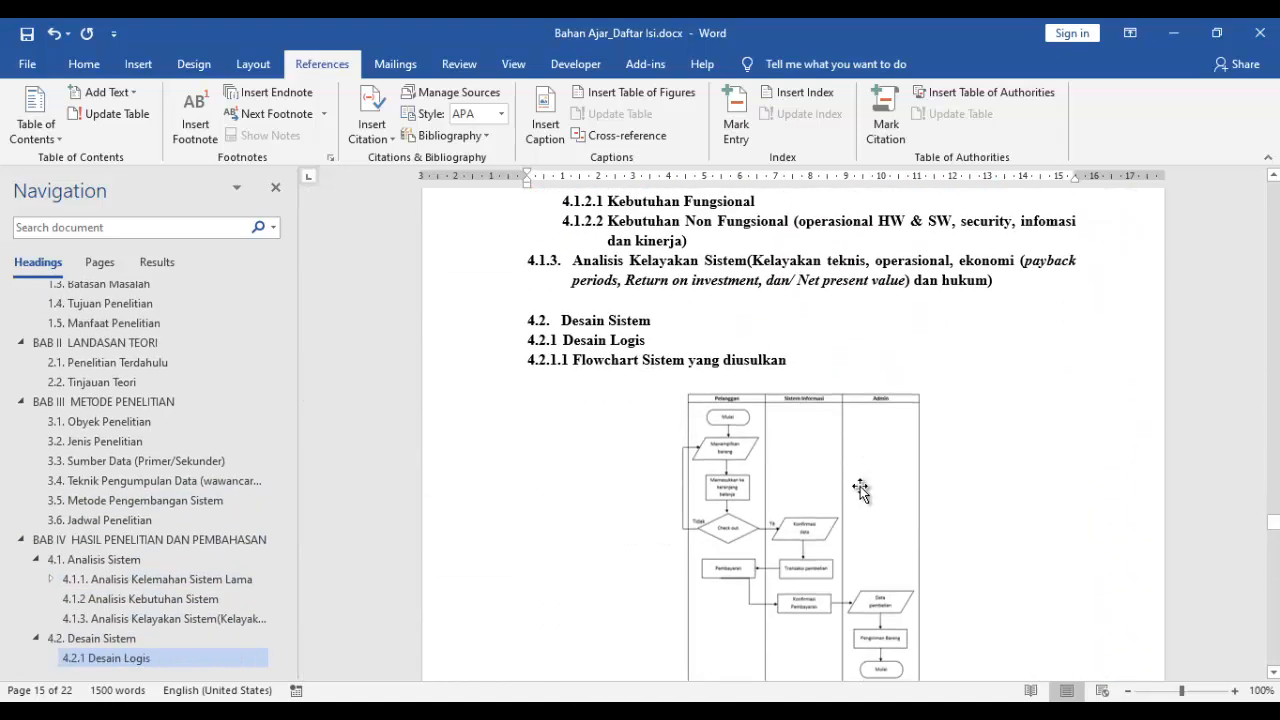
{"action": "scroll", "coordinate": [857, 491], "scroll_direction": "down", "scroll_amount": 2}
{"action": "scroll", "coordinate": [857, 491], "scroll_direction": "up", "scroll_amount": 4}
{"action": "left_click", "coordinate": [834, 448]}
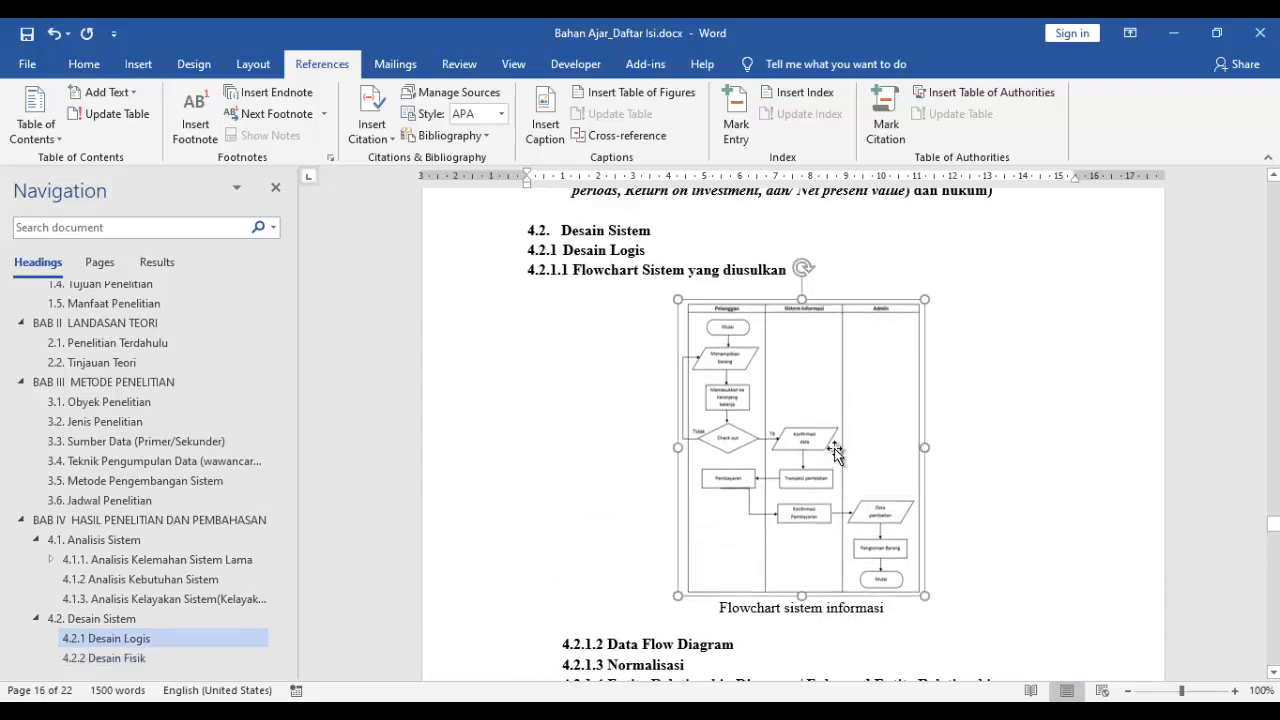
{"action": "scroll", "coordinate": [827, 466], "scroll_direction": "down", "scroll_amount": 3}
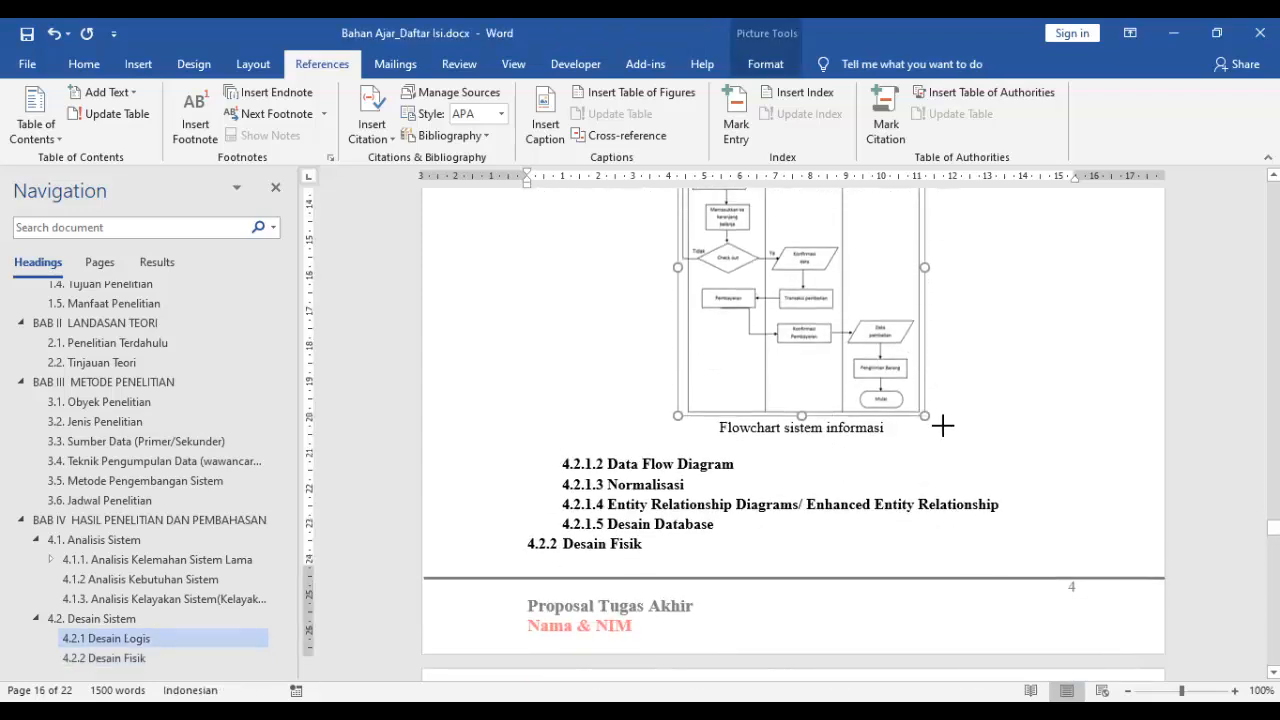
{"action": "left_click_drag", "start_coordinate": [930, 418], "coordinate": [944, 456]}
Create the caption label "Gambar 4." and insert its numbered caption before "Flowchart sistem informasi", adding a period after the number
{"action": "left_click", "coordinate": [721, 469]}
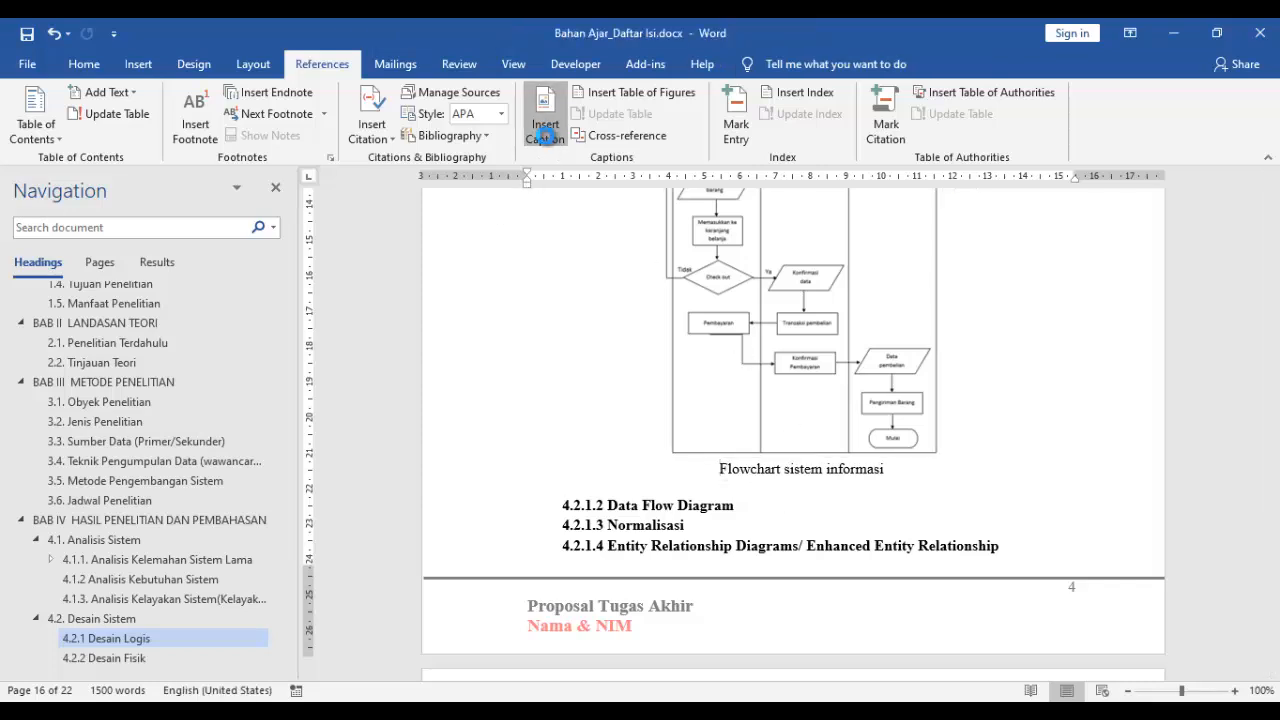
{"action": "left_click", "coordinate": [547, 140]}
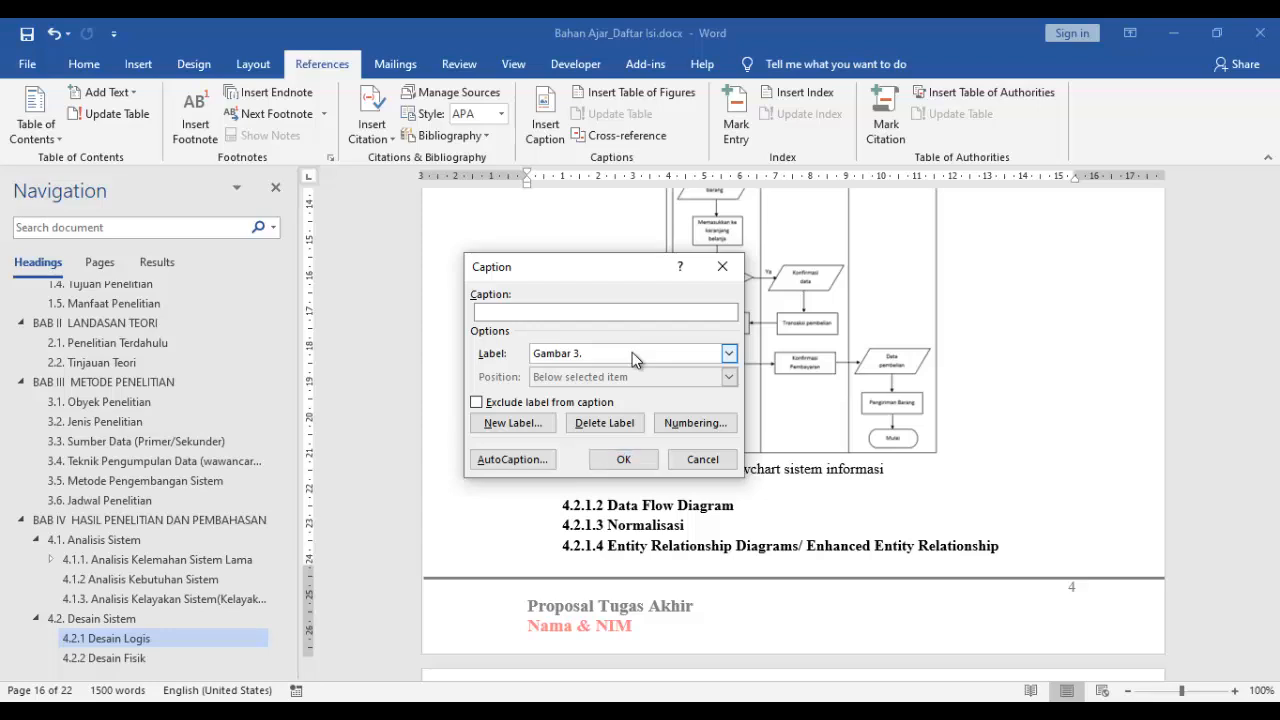
{"action": "left_click", "coordinate": [515, 423]}
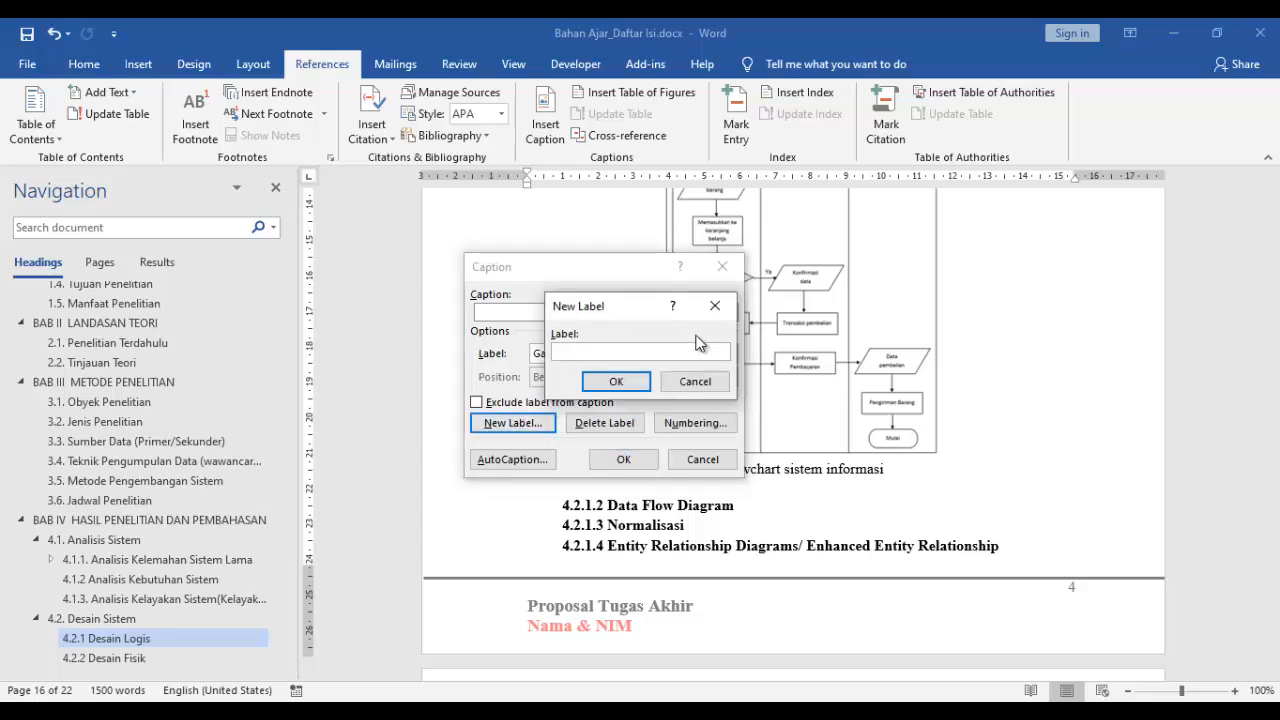
{"action": "type", "text": "Gambar 4."}
{"action": "left_click", "coordinate": [634, 386]}
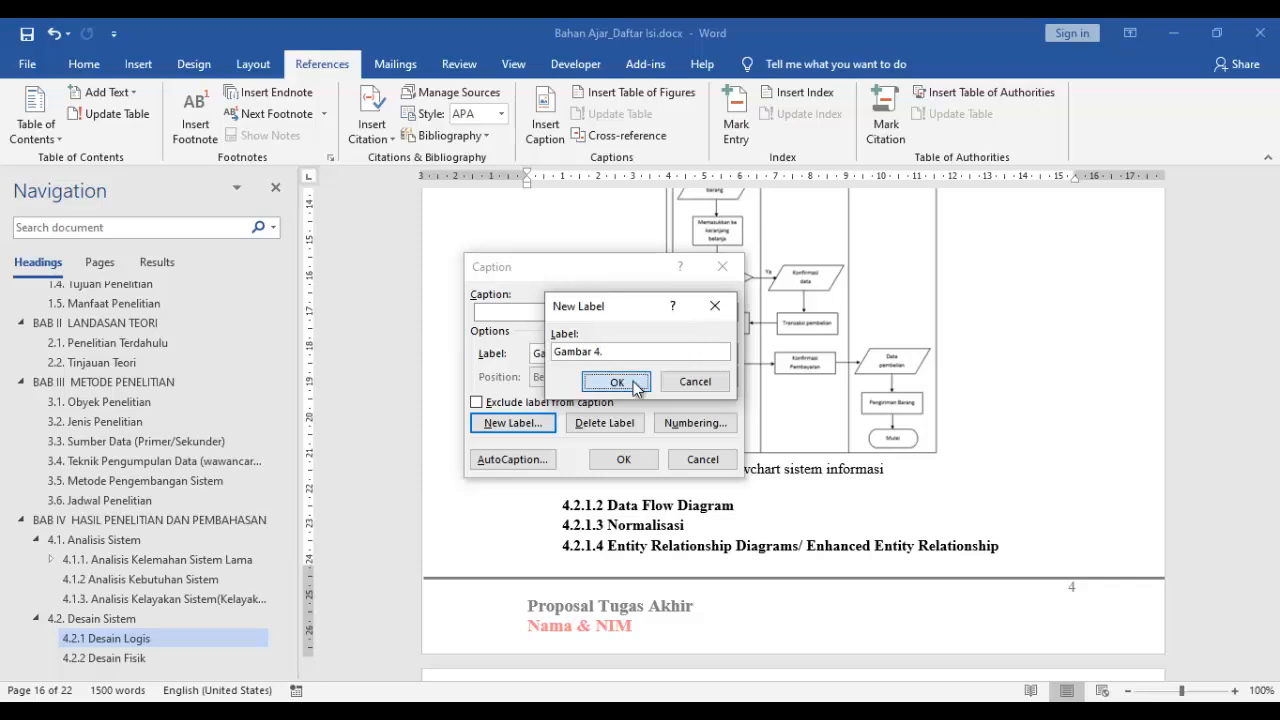
{"action": "left_click", "coordinate": [596, 459]}
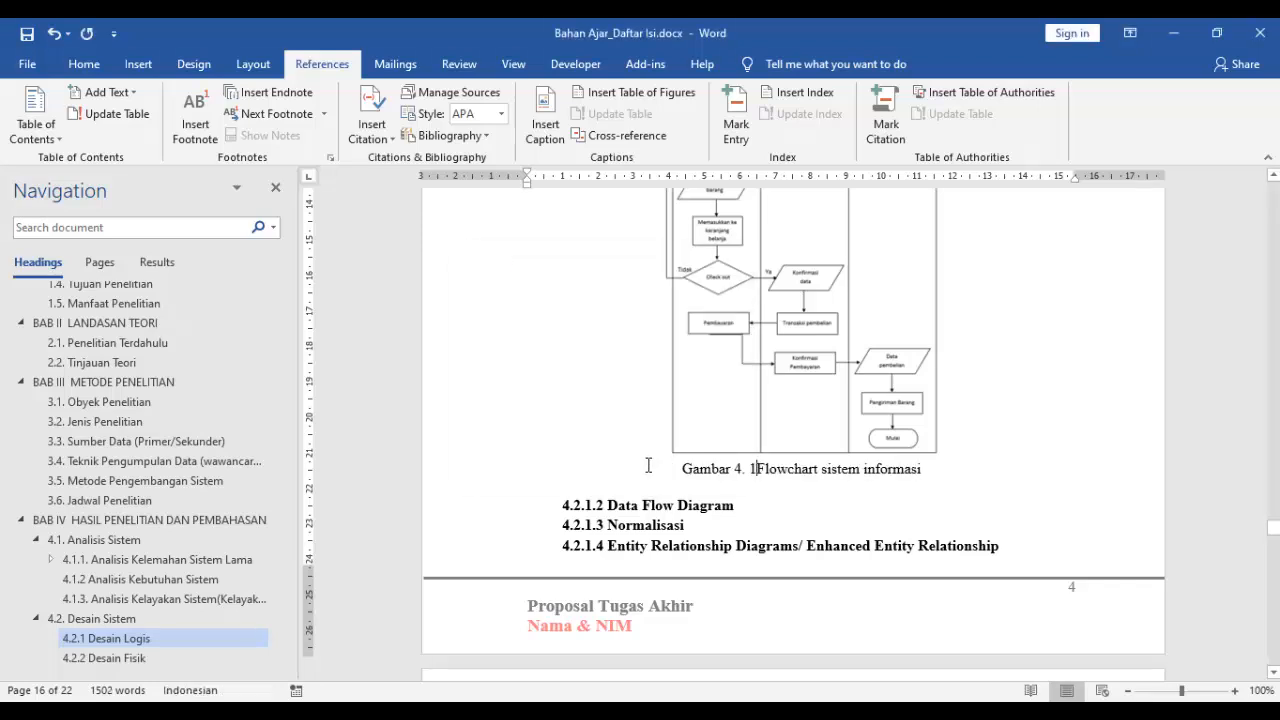
{"action": "type", "text": "."}
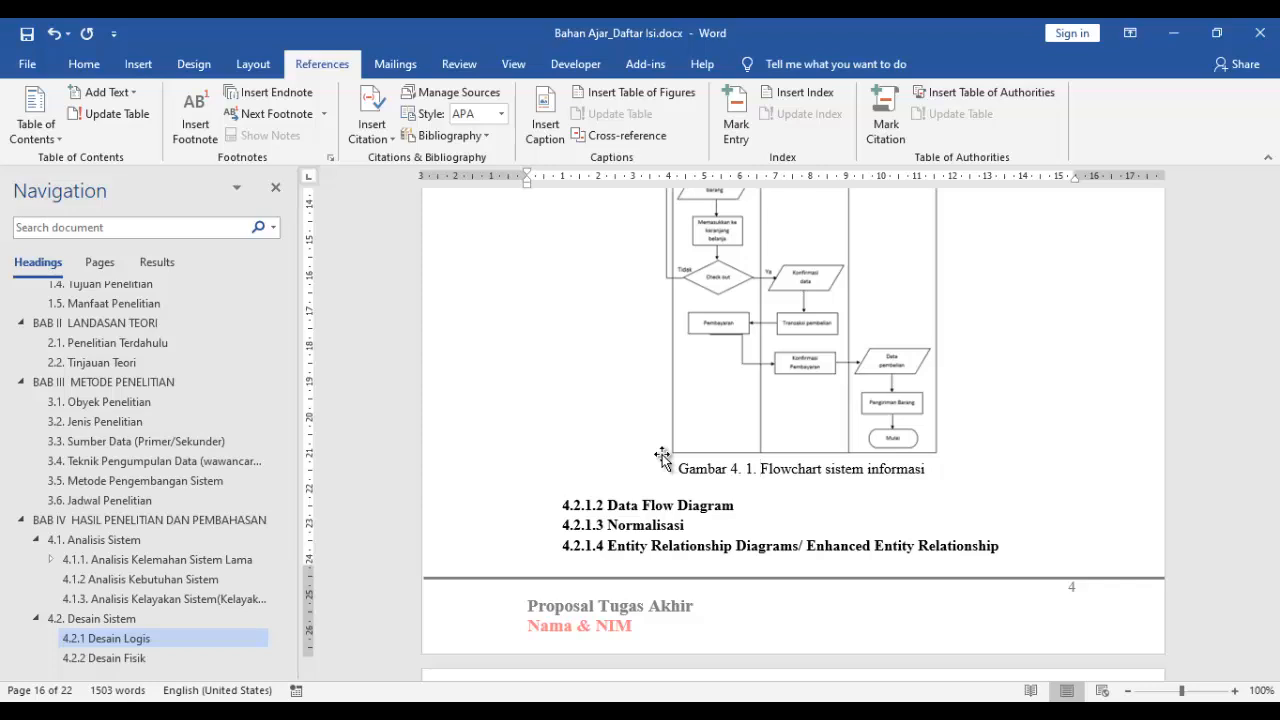
Insert a list of figures for the caption label "Gambar 3." below the introductory sentence on the "Halaman Gambar/ Grafik / diagram" page
{"action": "scroll", "coordinate": [748, 452], "scroll_direction": "down", "scroll_amount": 3}
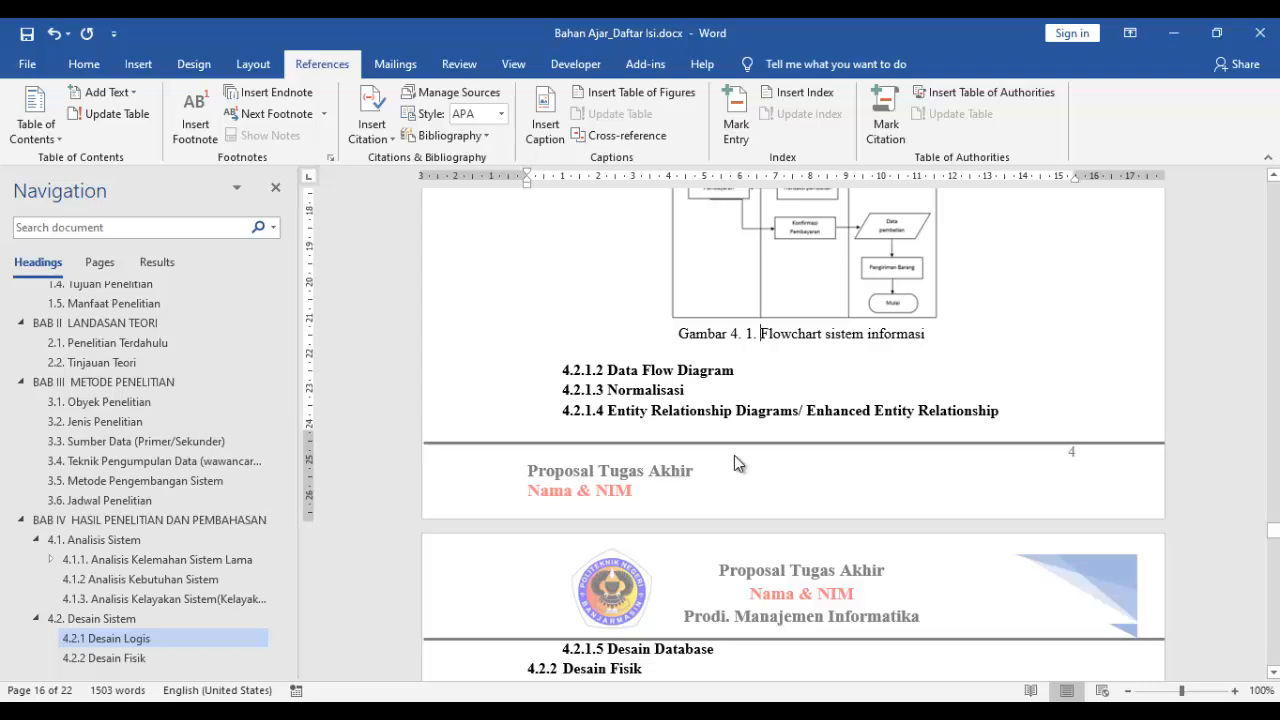
{"action": "scroll", "coordinate": [734, 455], "scroll_direction": "down", "scroll_amount": 6}
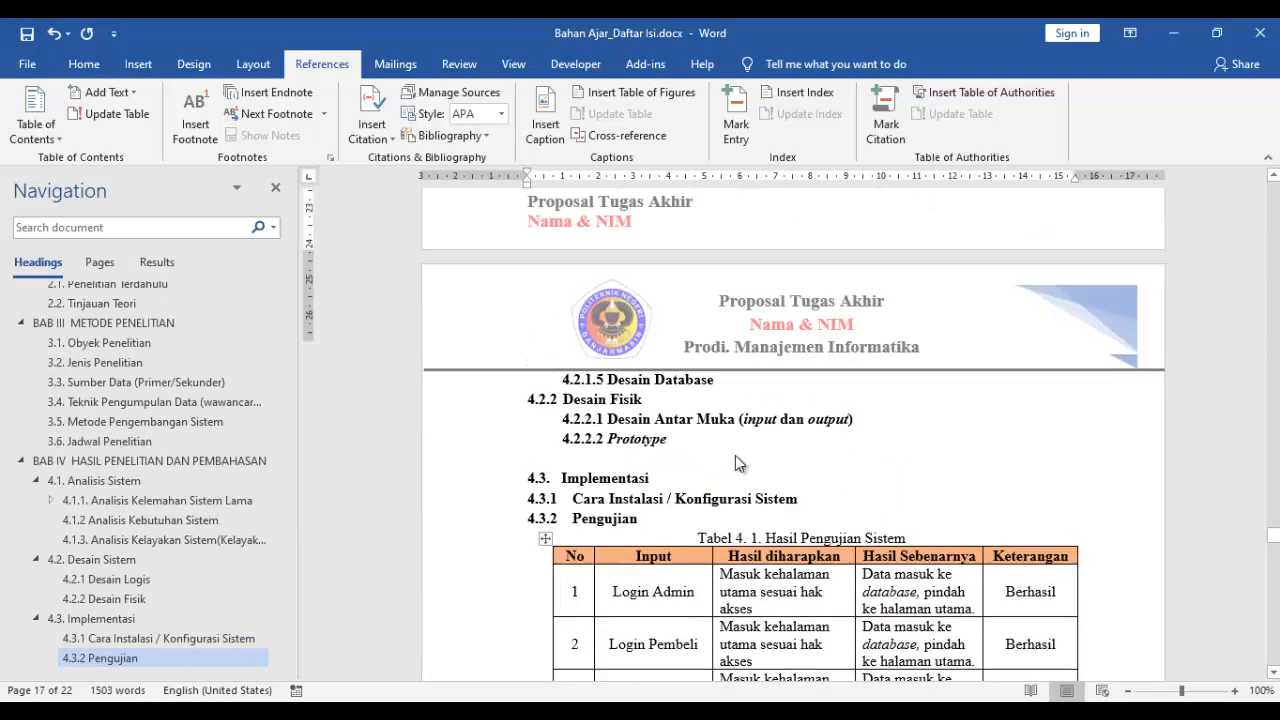
{"action": "scroll", "coordinate": [735, 455], "scroll_direction": "up", "scroll_amount": 7}
{"action": "scroll", "coordinate": [735, 455], "scroll_direction": "down", "scroll_amount": 9}
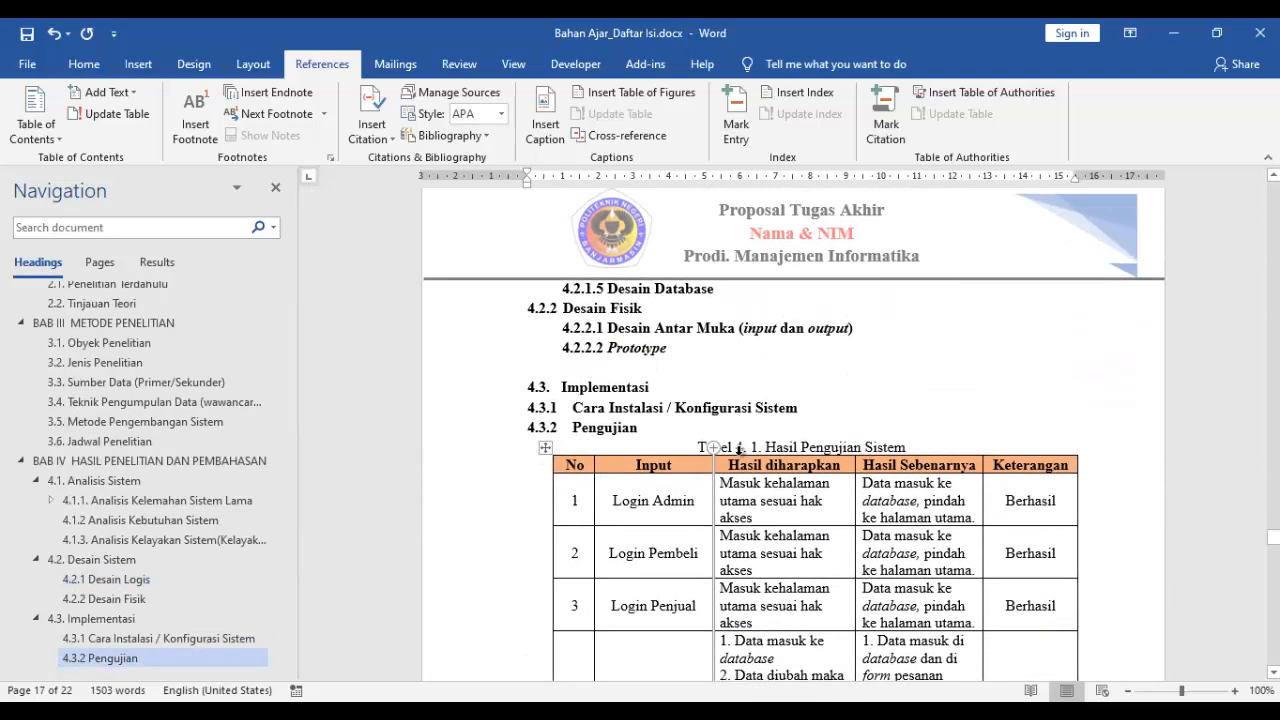
{"action": "scroll", "coordinate": [105, 450], "scroll_direction": "up", "scroll_amount": 6}
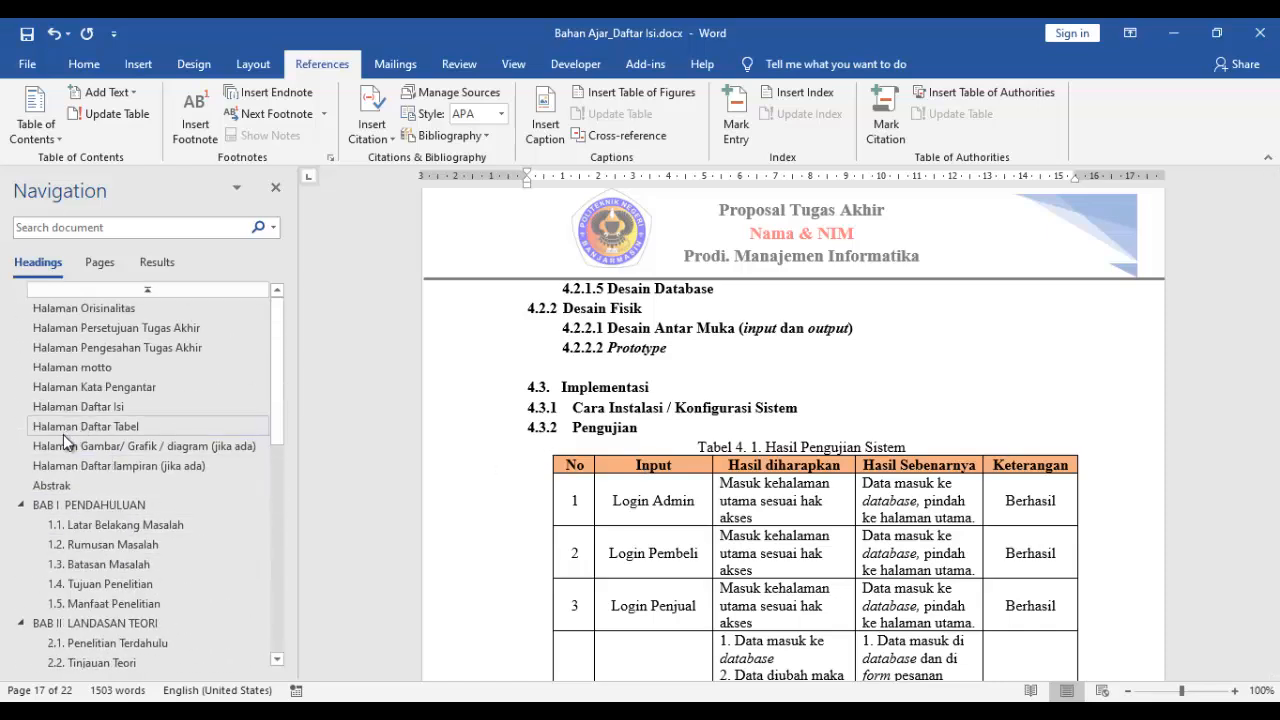
{"action": "left_click", "coordinate": [182, 447]}
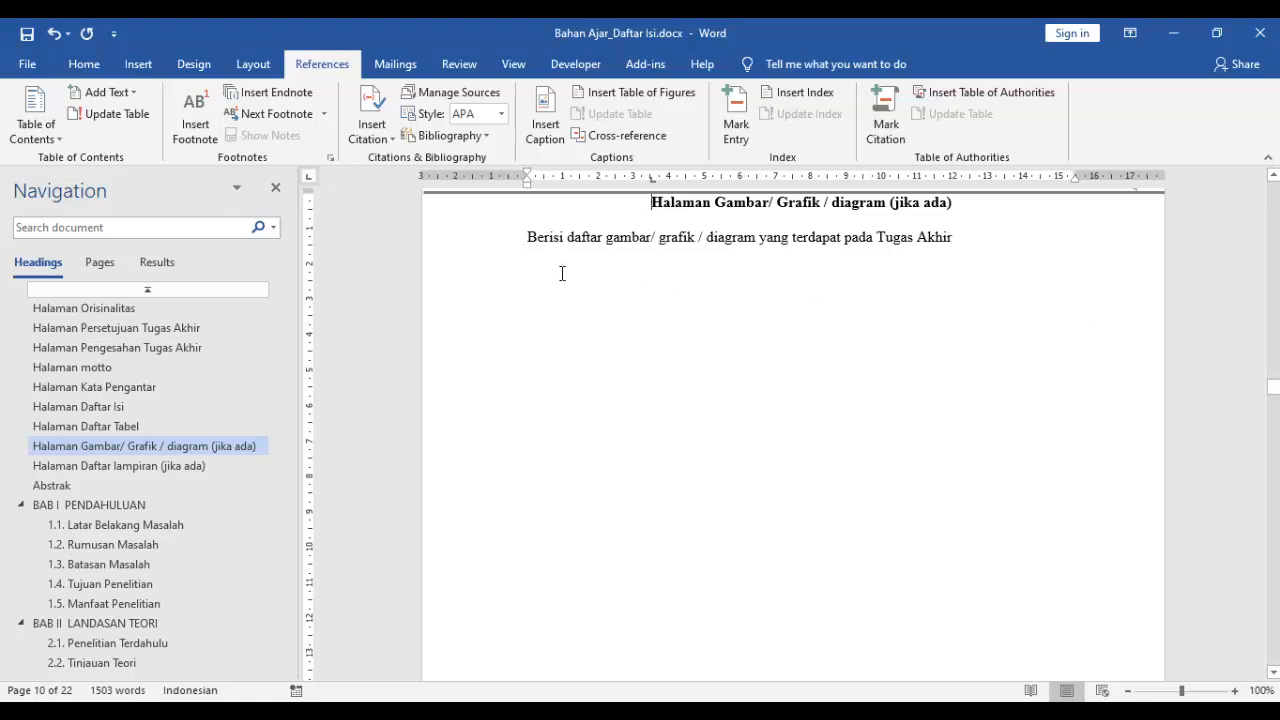
{"action": "left_click", "coordinate": [529, 262]}
{"action": "left_click", "coordinate": [648, 94]}
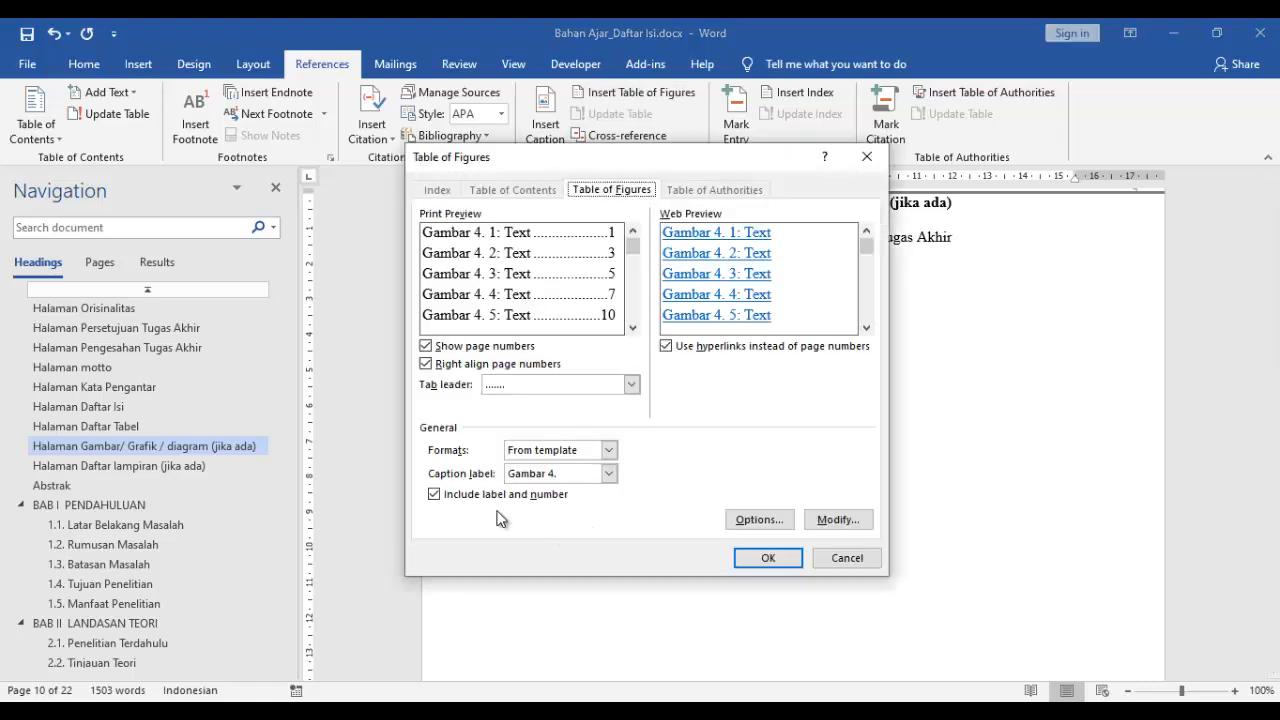
{"action": "left_click", "coordinate": [608, 474]}
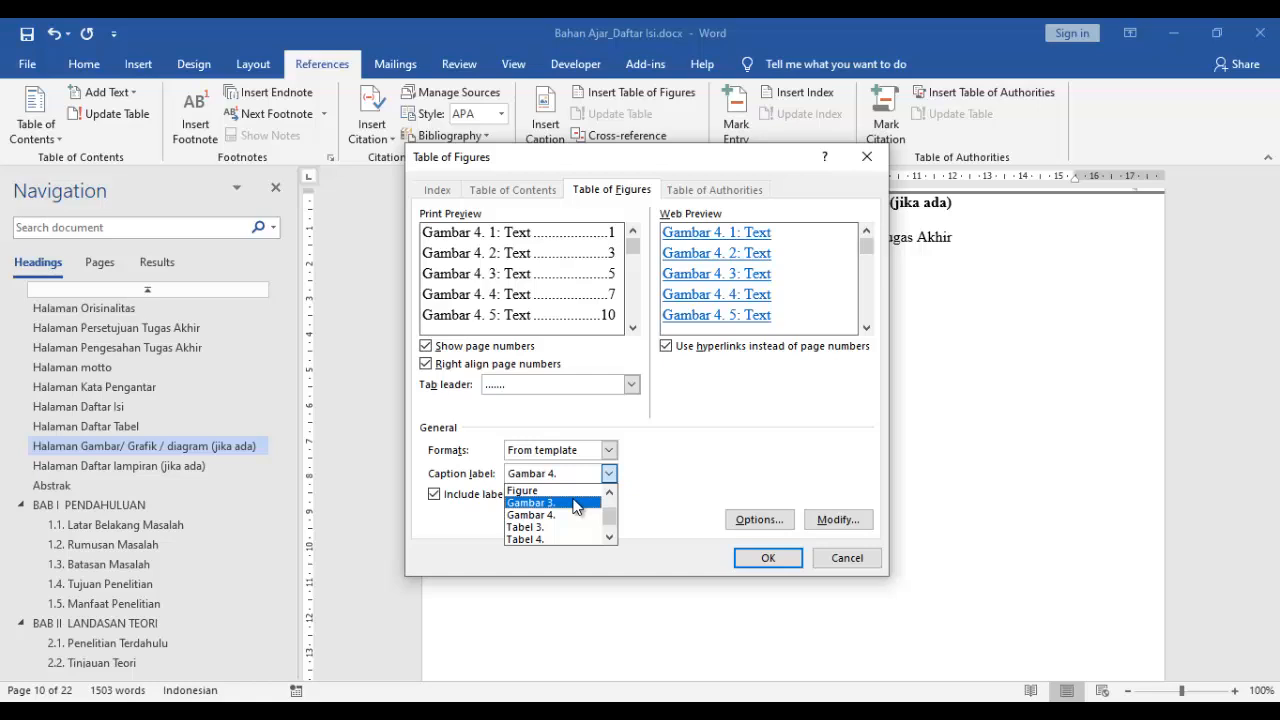
{"action": "left_click", "coordinate": [576, 503]}
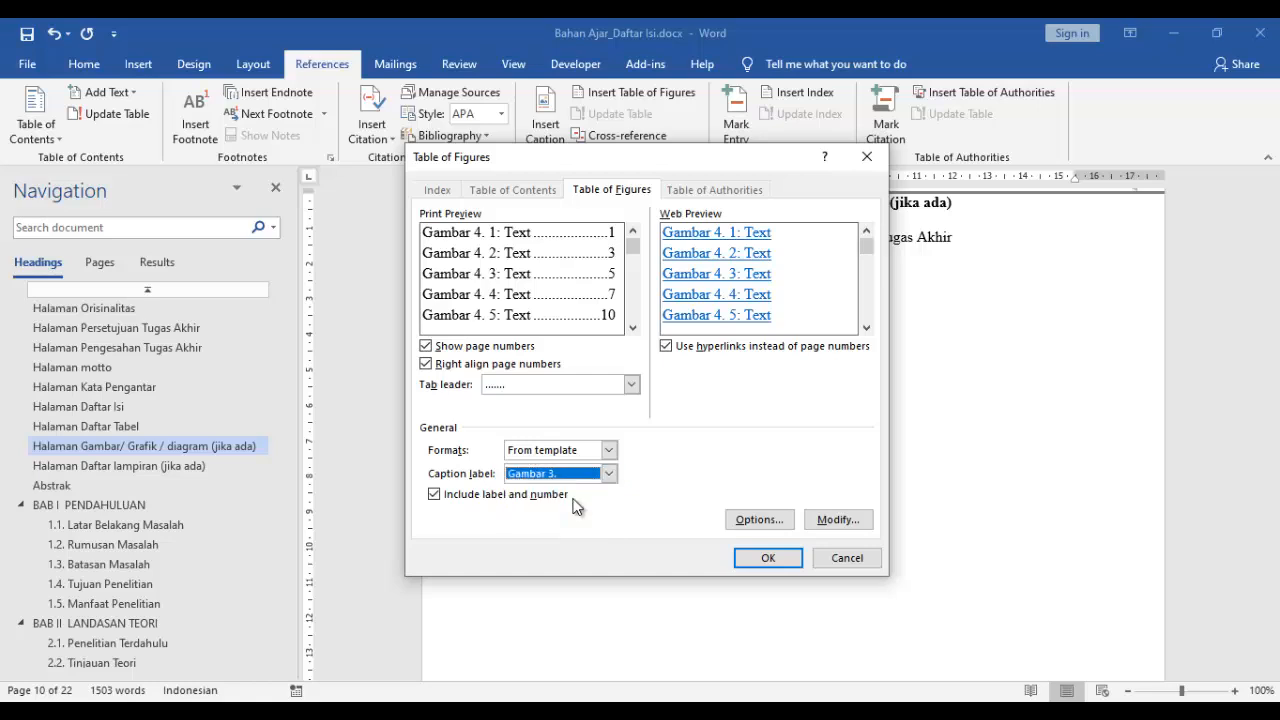
{"action": "left_click", "coordinate": [746, 553]}
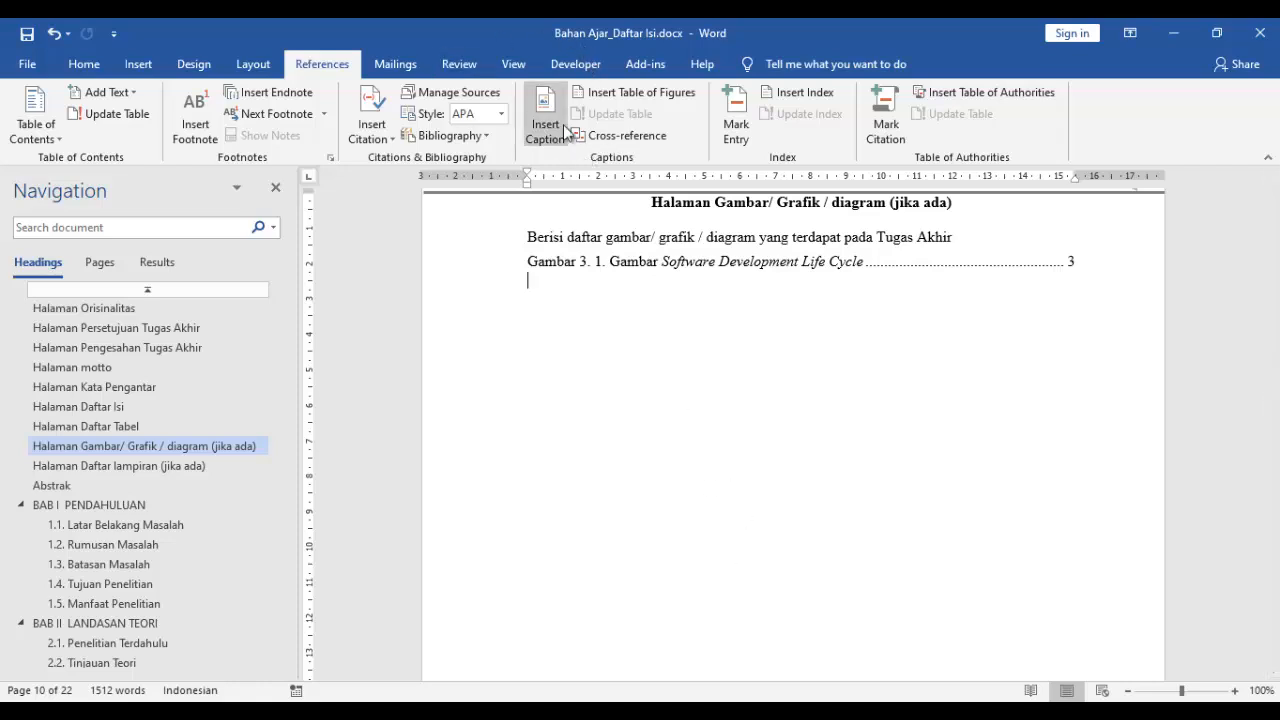
Insert a second list of figures for the caption label "Gambar 4." below the first and remove the blank line between them
{"action": "left_click", "coordinate": [654, 97]}
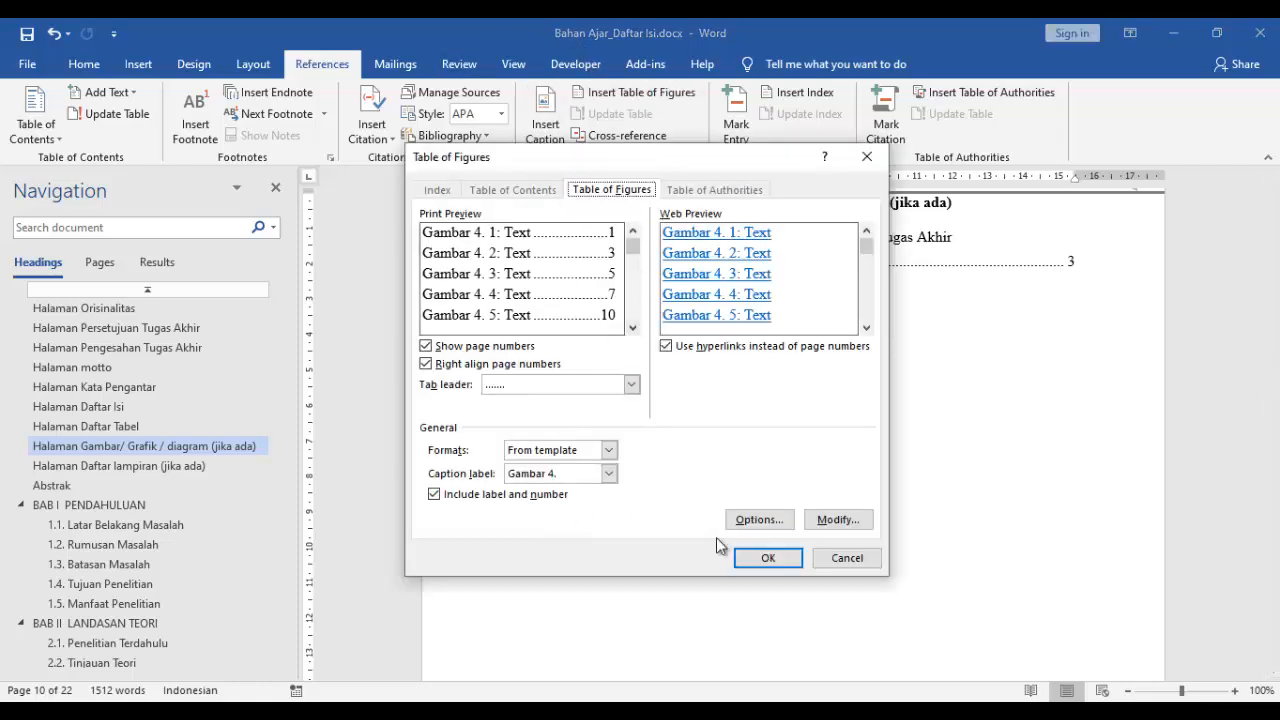
{"action": "left_click", "coordinate": [768, 559]}
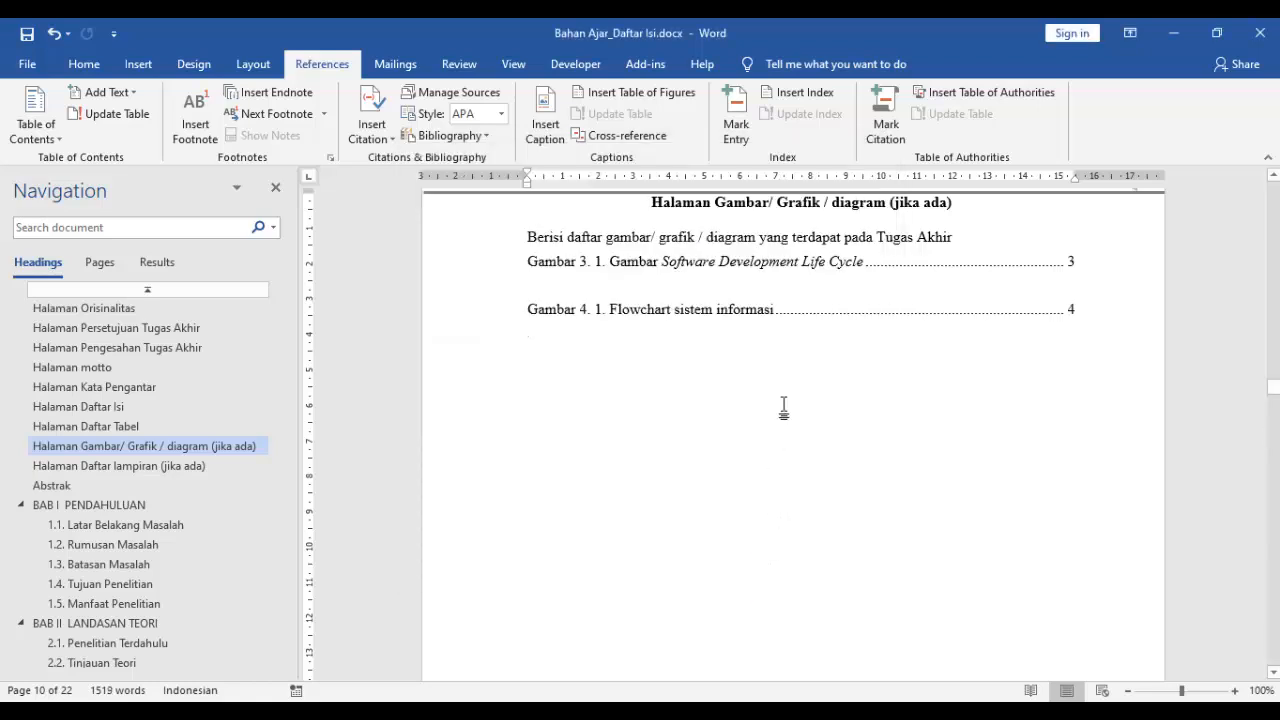
{"action": "left_click", "coordinate": [1094, 260]}
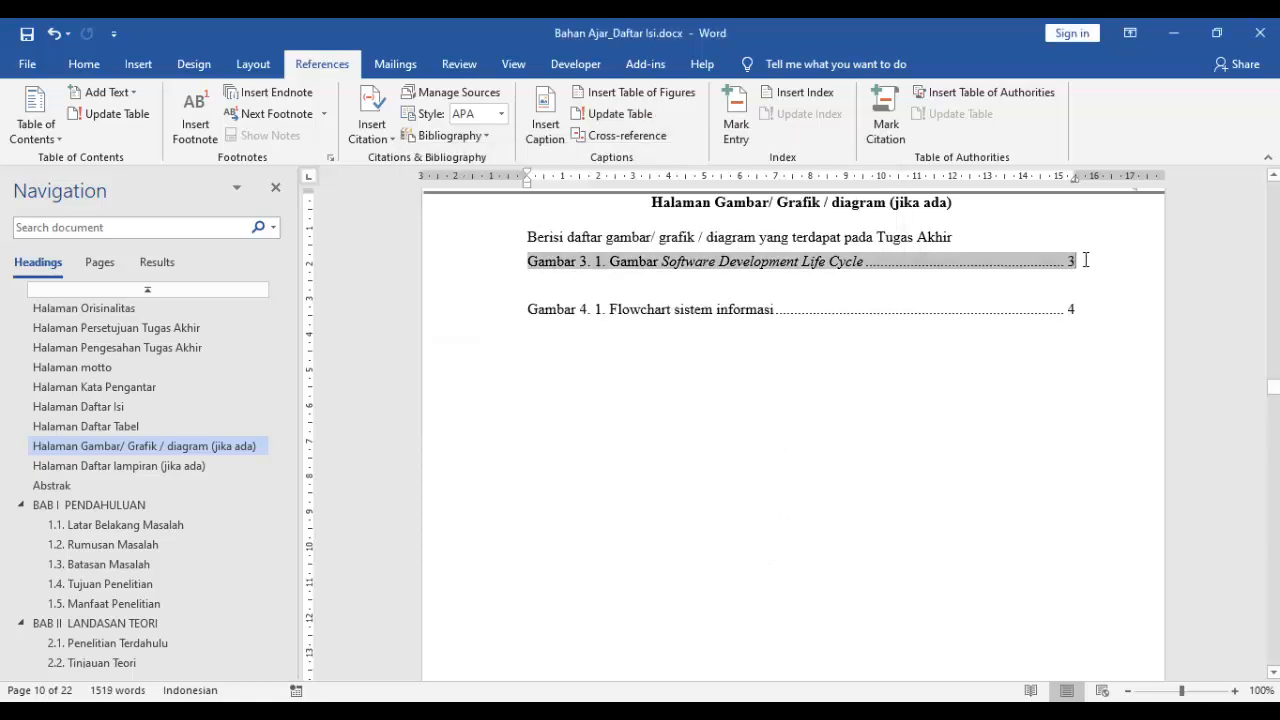
{"action": "key", "text": "Down"}
{"action": "key", "text": "Up"}
{"action": "key", "text": "Delete"}
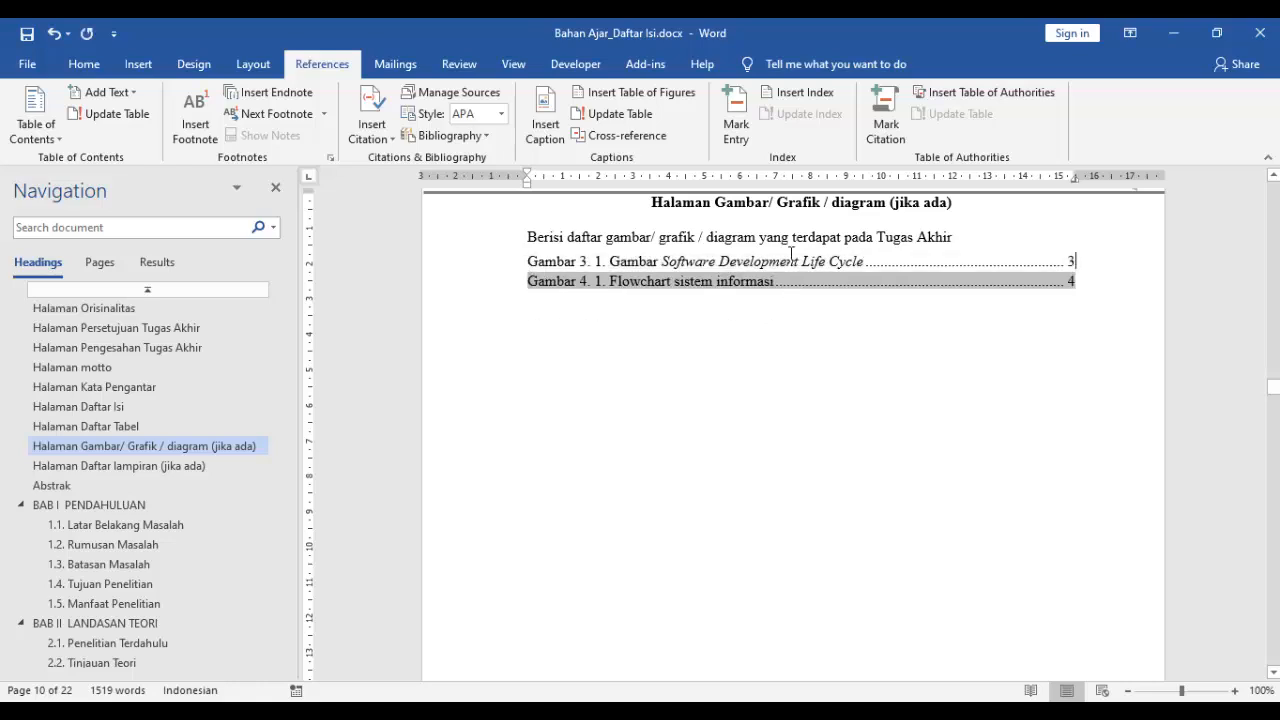
Set the line spacing of both entries in the lists of figures to 1,5
{"action": "left_click_drag", "start_coordinate": [791, 253], "coordinate": [1111, 286]}
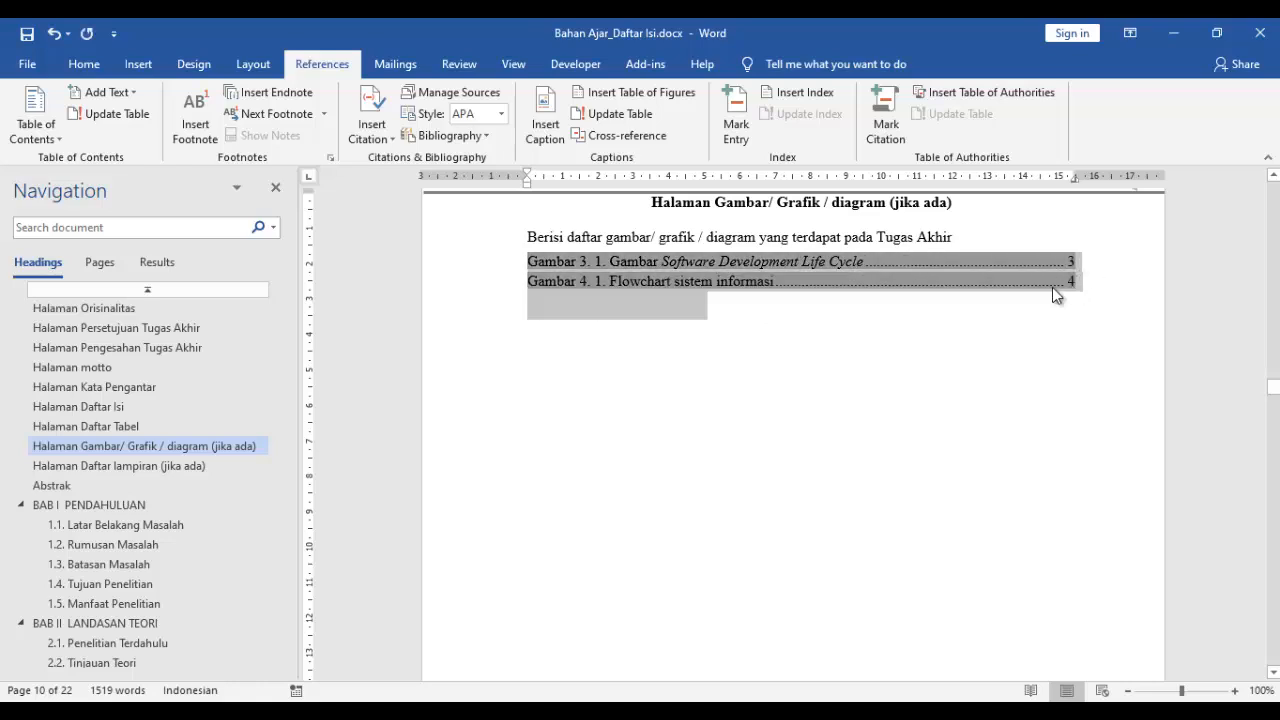
{"action": "left_click", "coordinate": [84, 64]}
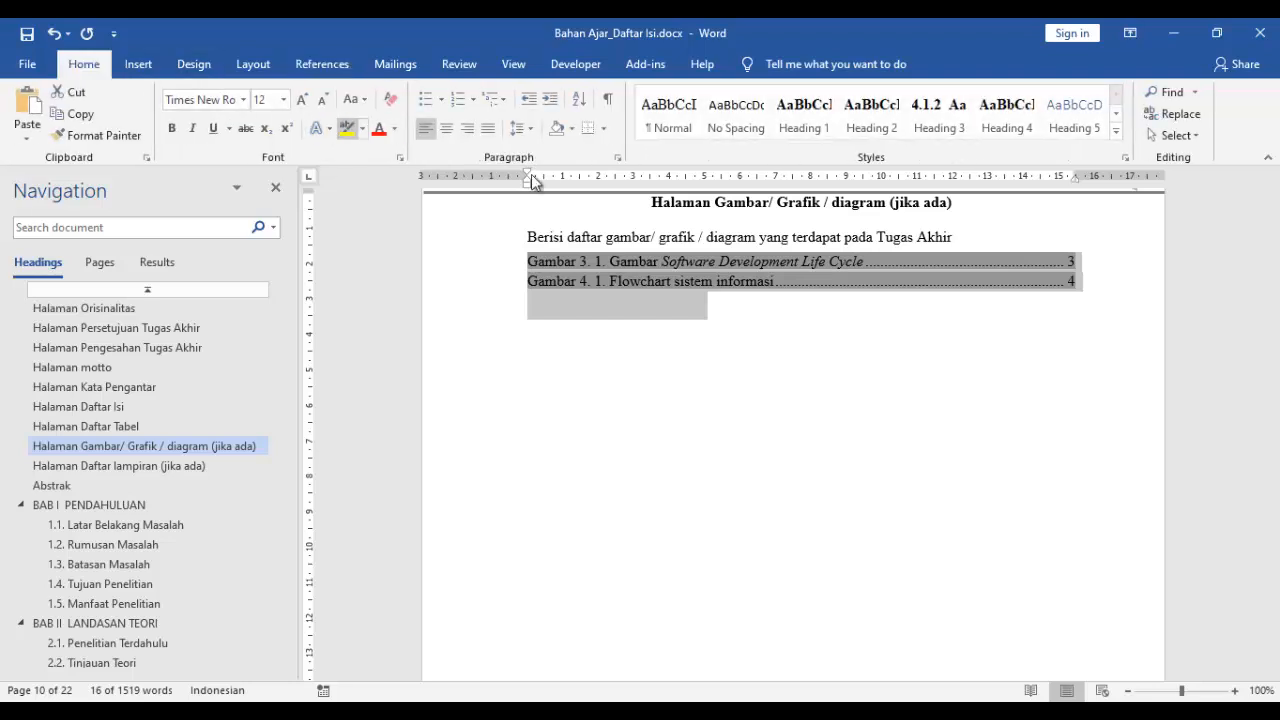
{"action": "left_click", "coordinate": [531, 129]}
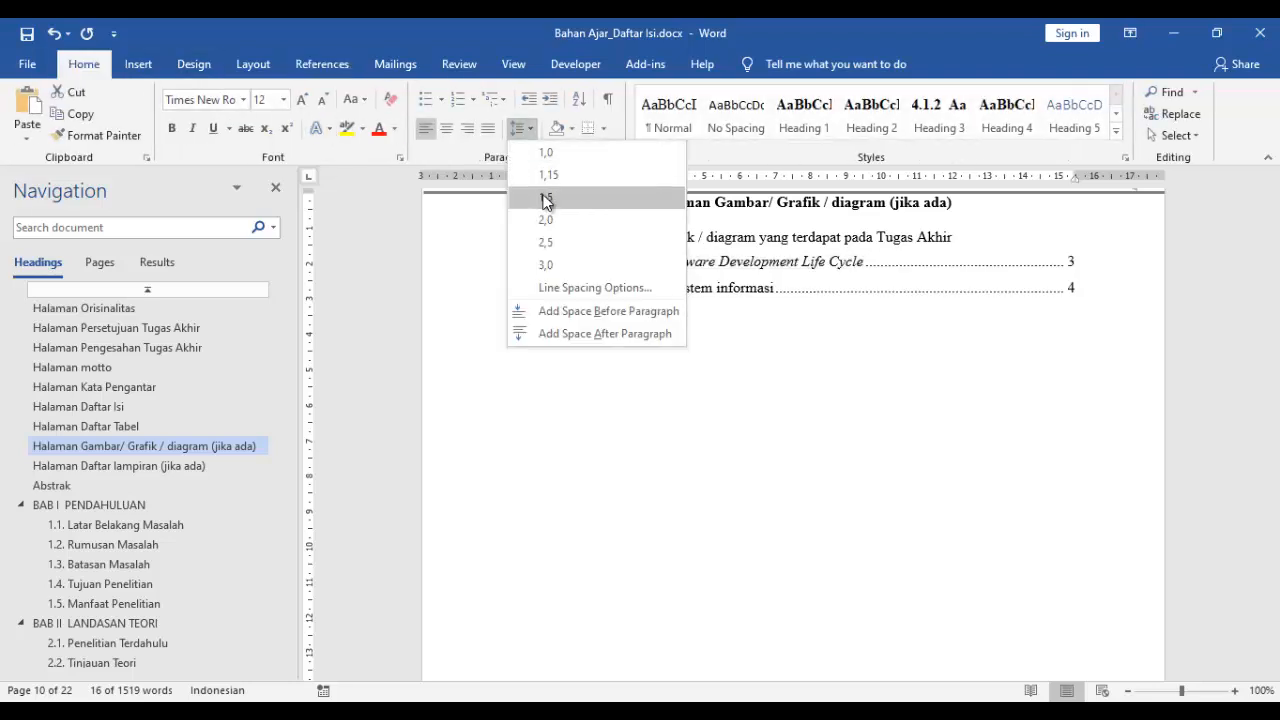
{"action": "left_click", "coordinate": [546, 200]}
{"action": "left_click", "coordinate": [800, 342]}
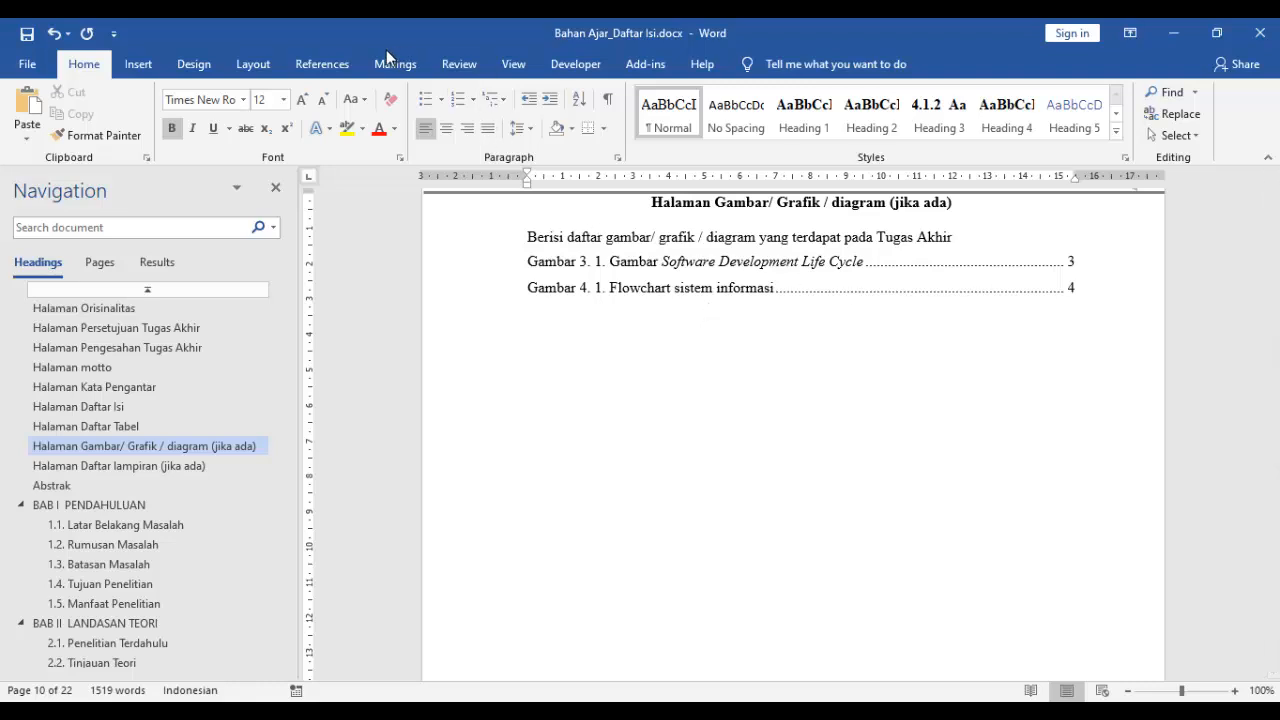
Examine the Update Table option for the "Gambar 3." list and the "Gambar 4." list in turn
{"action": "left_click", "coordinate": [322, 64]}
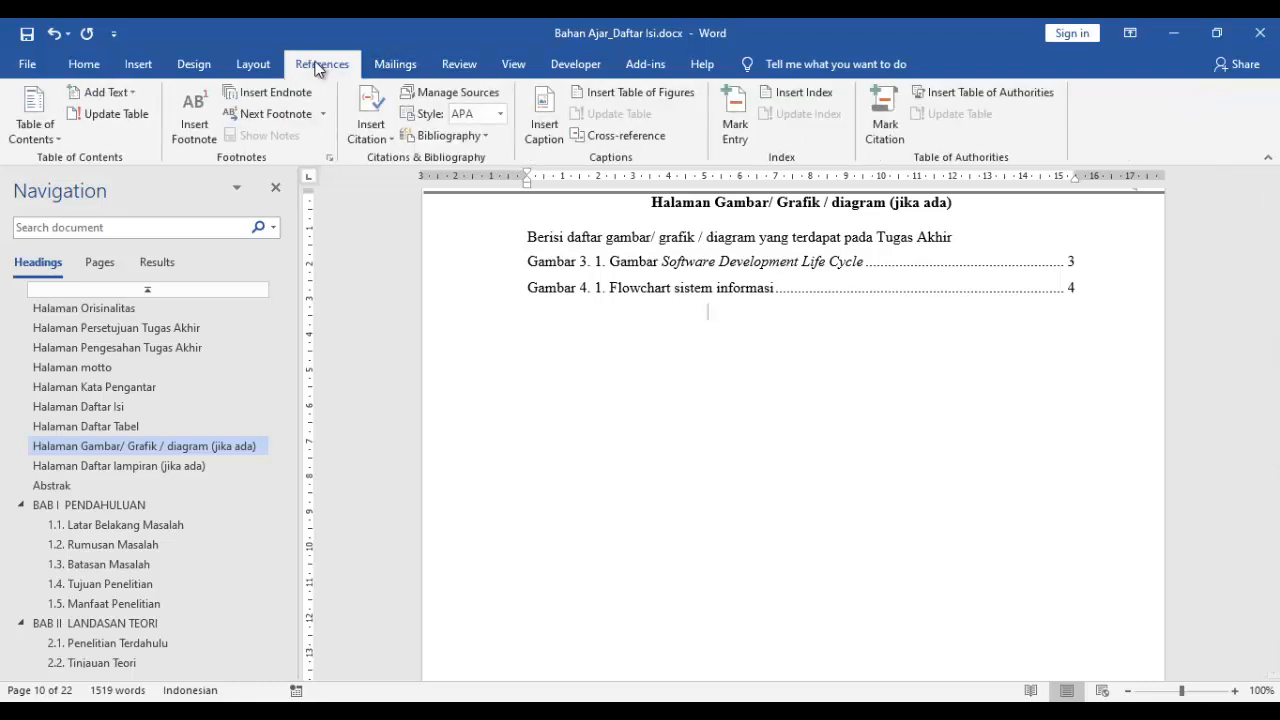
{"action": "left_click", "coordinate": [686, 261]}
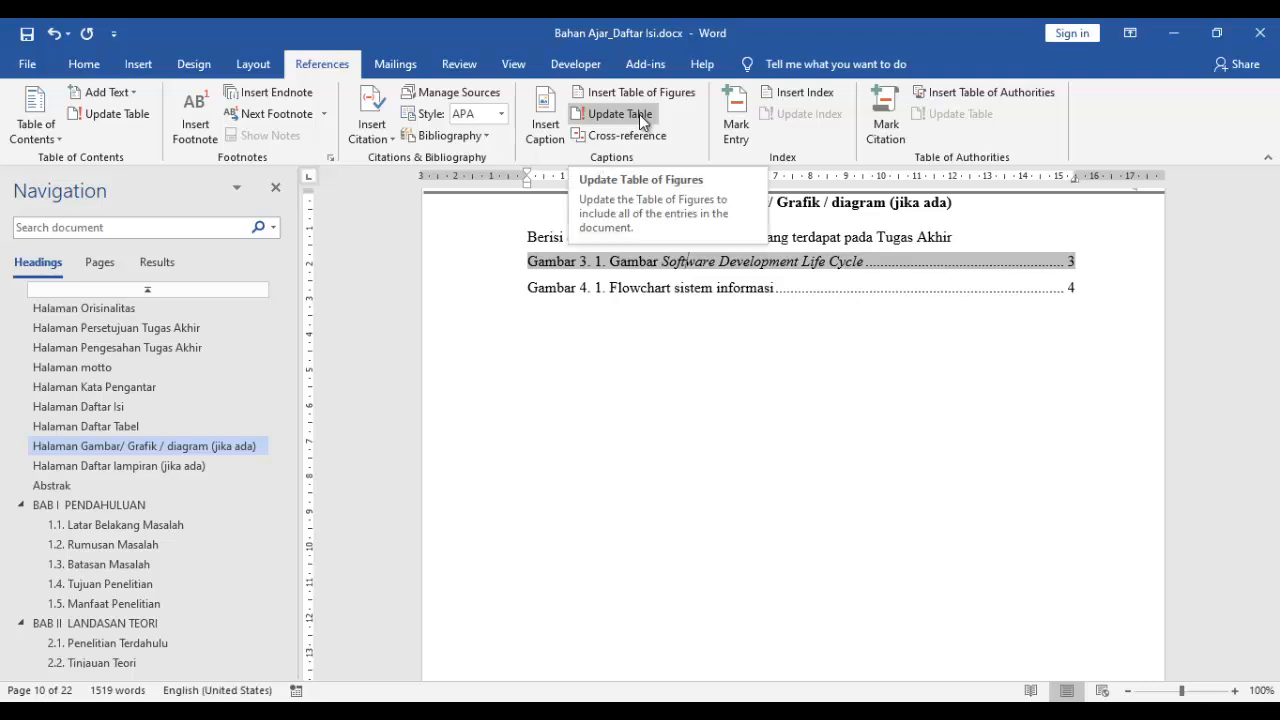
{"action": "left_click", "coordinate": [760, 290]}
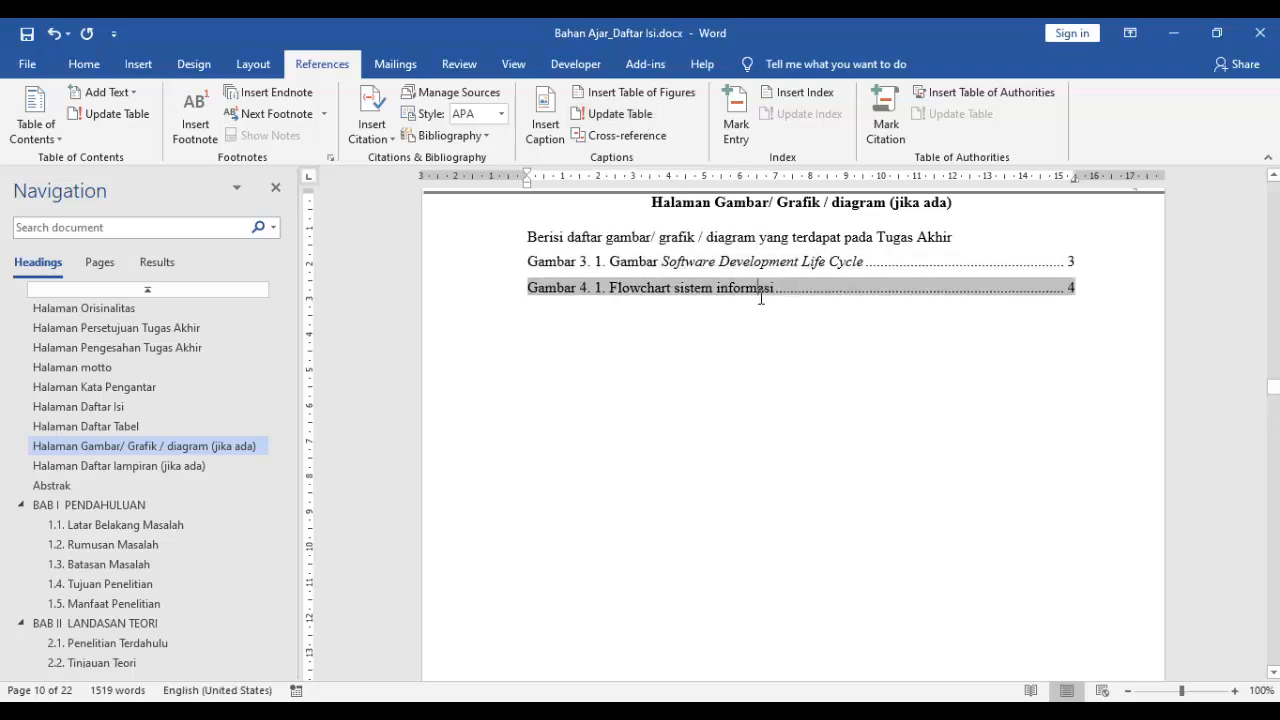